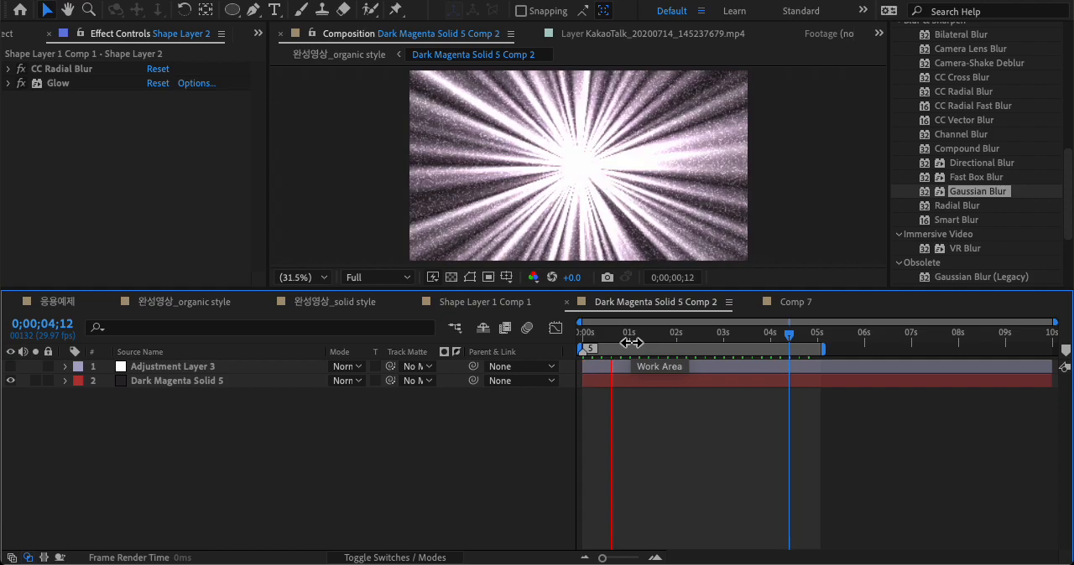
Step: Preview the radial burst animations in Shape Layer 1 Comp 1 and Dark Magenta Solid 5 Comp 2
click(520, 304)
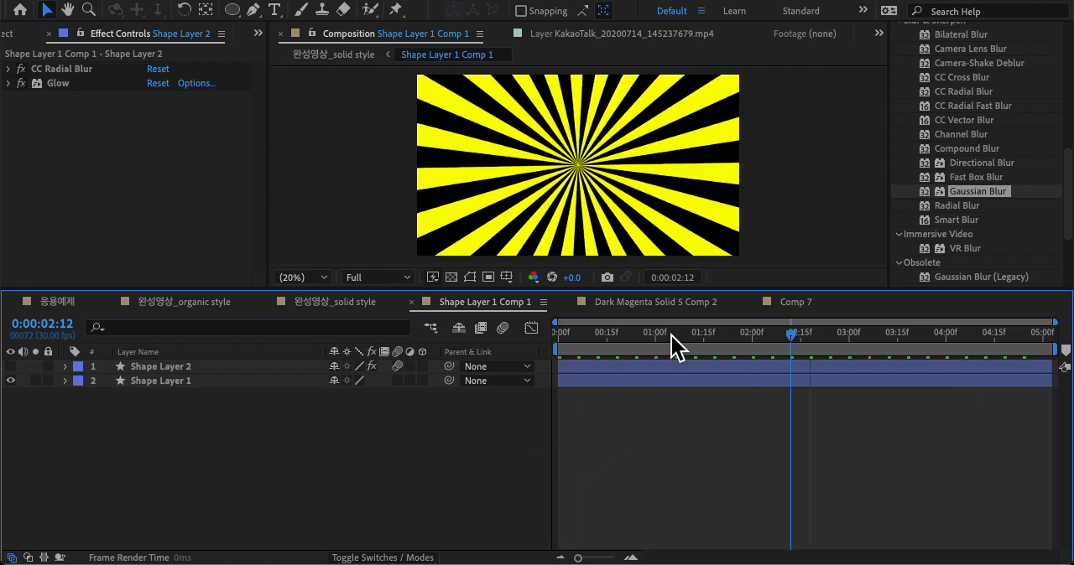
click(687, 303)
key(space)
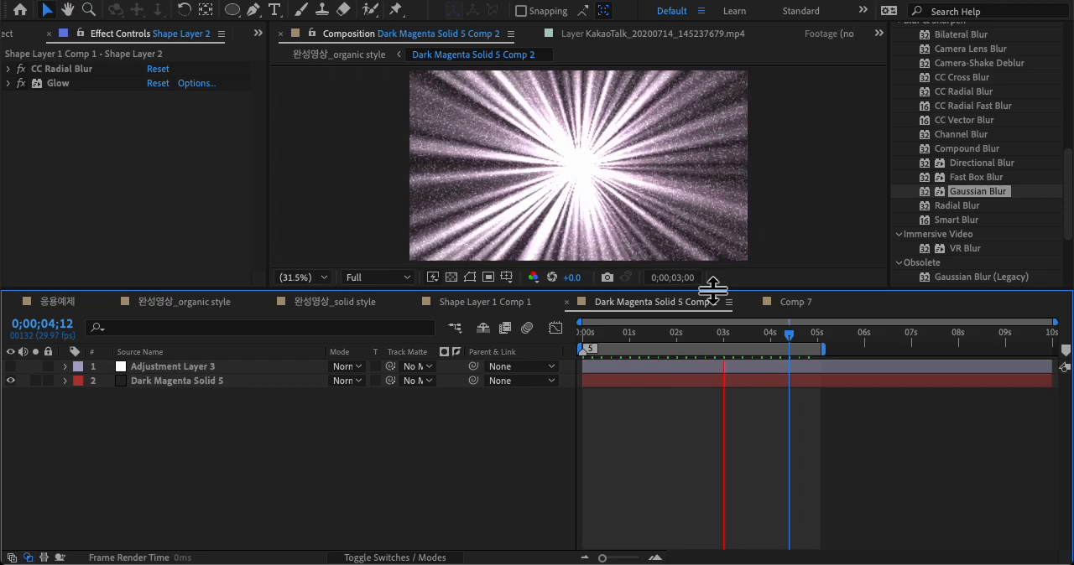
key(space)
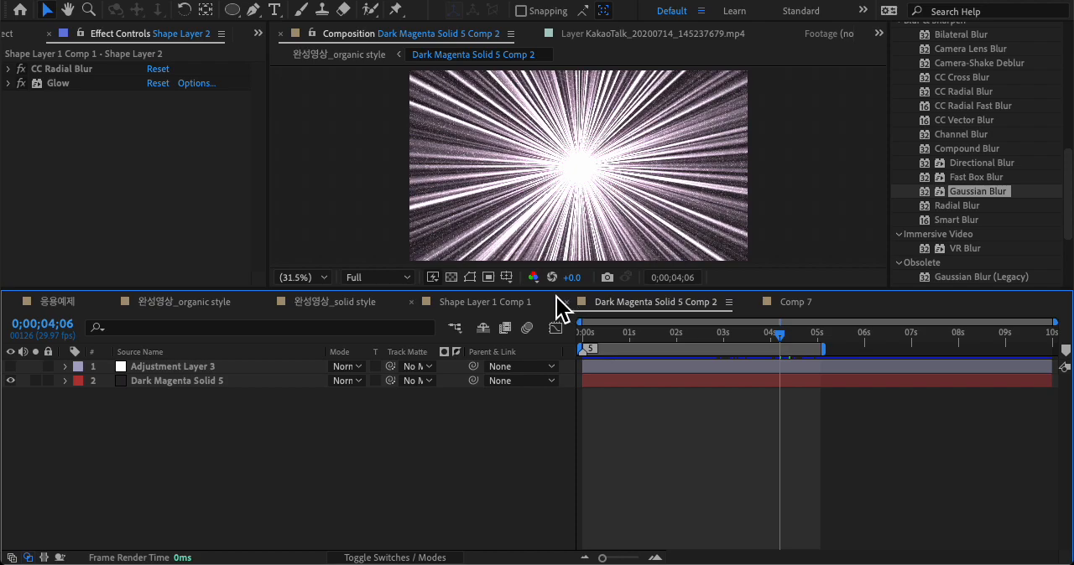
click(532, 304)
key(space)
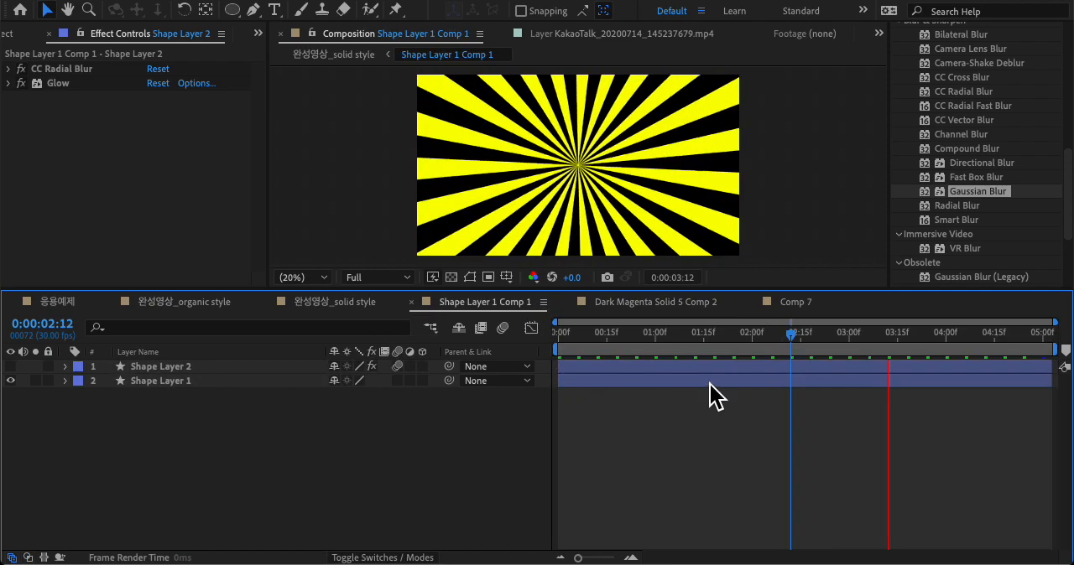
key(space)
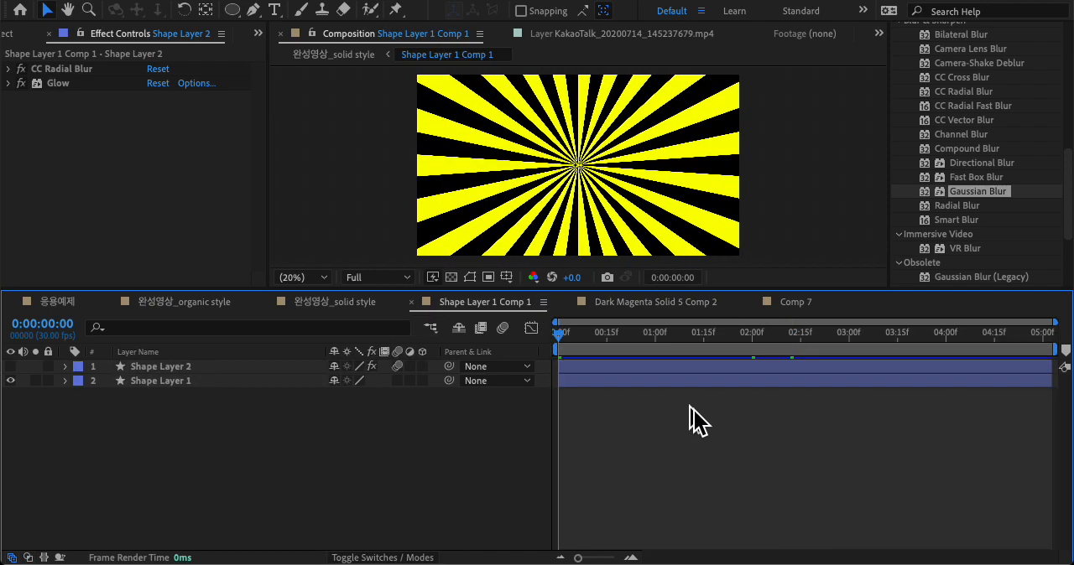
Step: Create composition Comp 8 at 1280x720, 29.97 fps, lasting 5 seconds, and enlarge the composition viewing area
key(super+n)
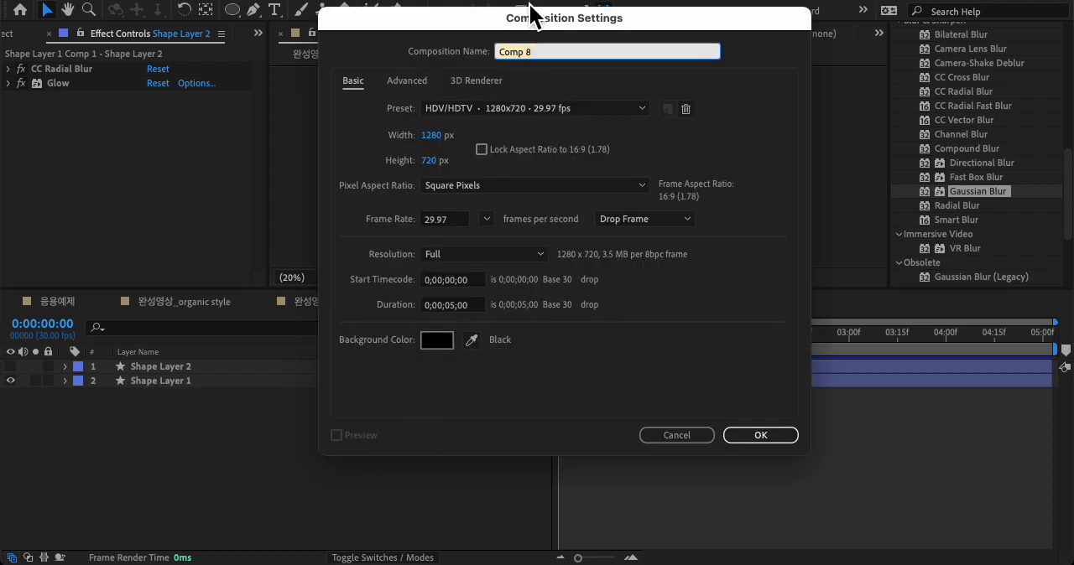
drag(530, 5, 522, 12)
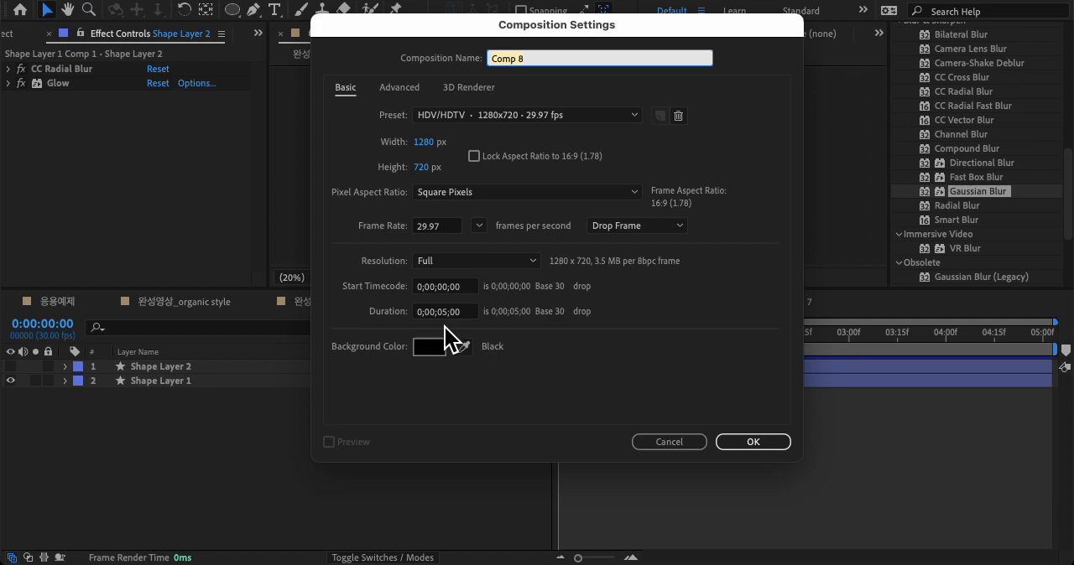
click(739, 447)
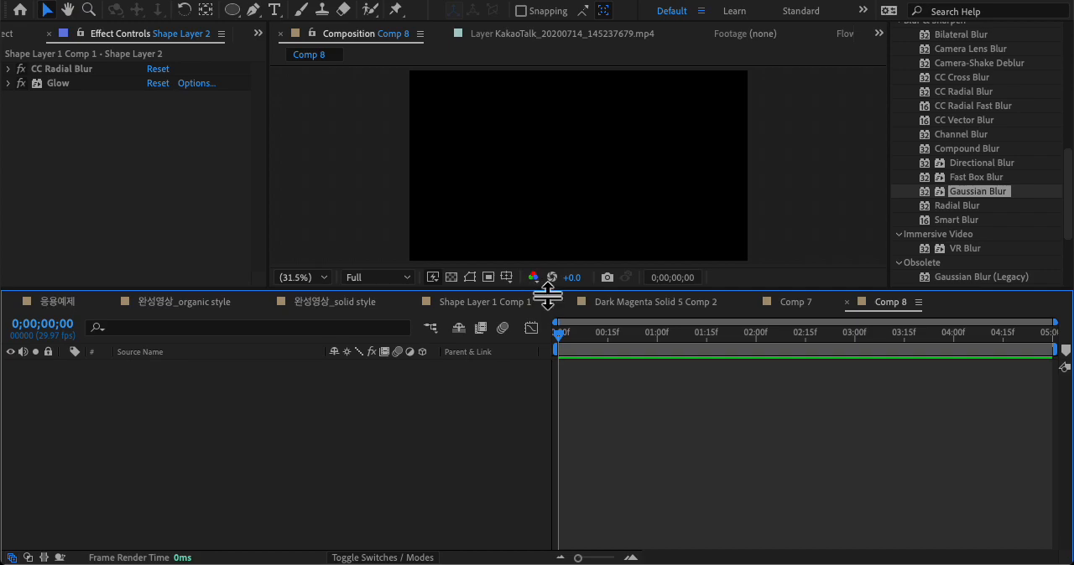
drag(548, 297, 551, 336)
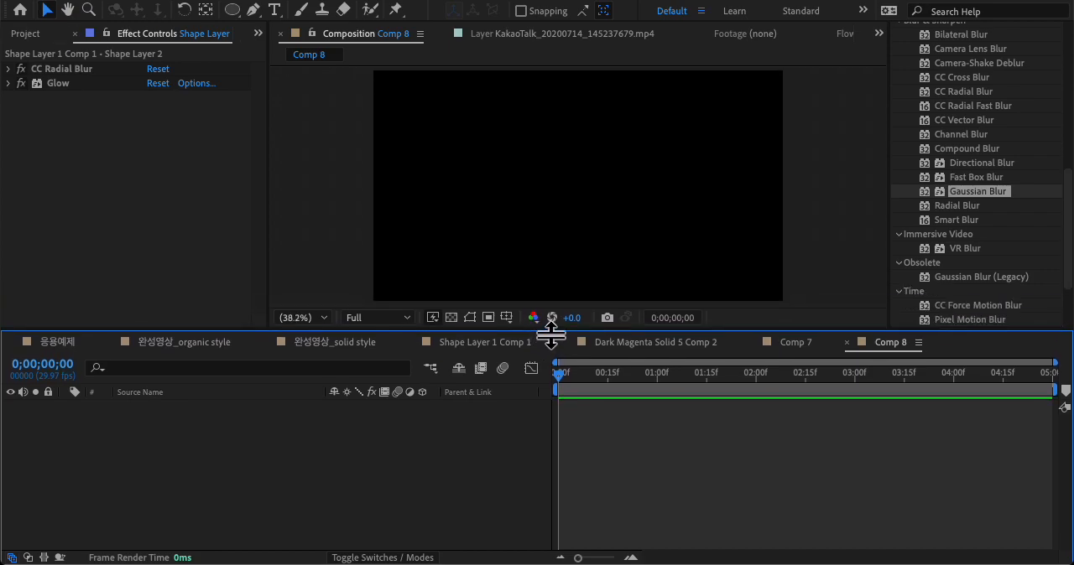
click(319, 238)
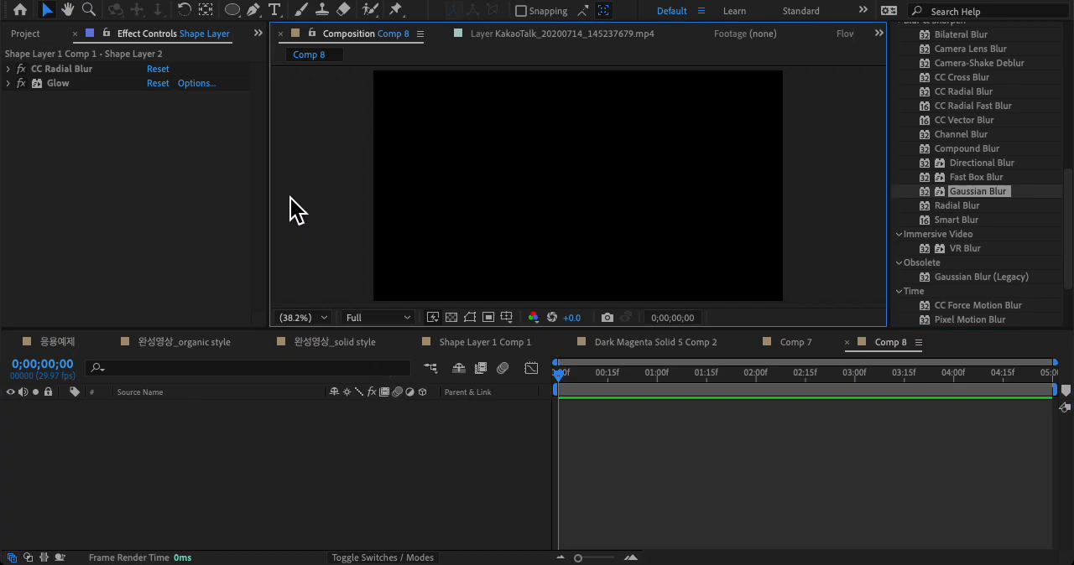
Step: Activate the Ellipse tool and set its fill to None
click(232, 11)
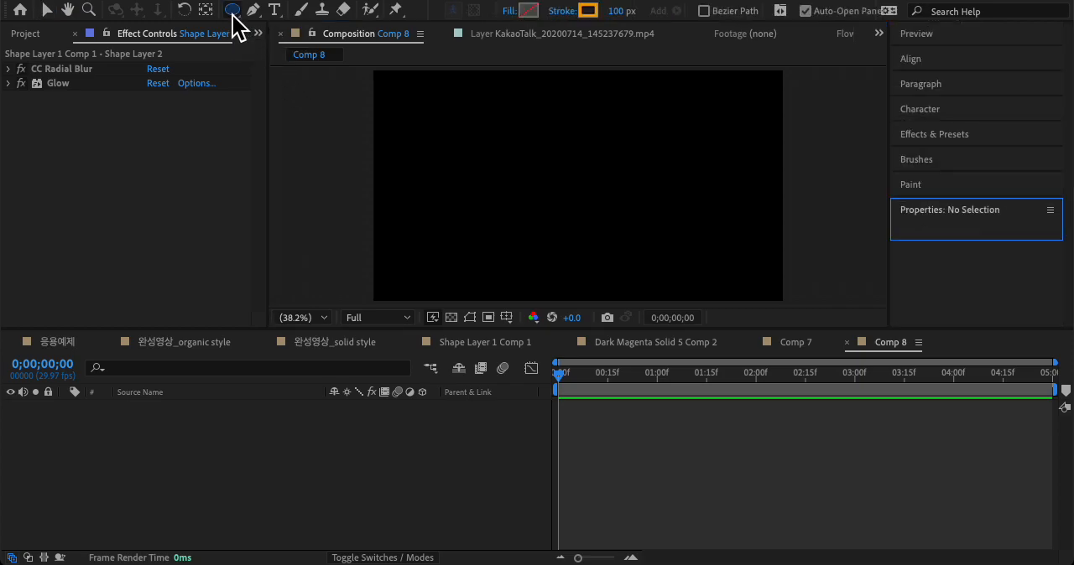
drag(238, 14, 274, 44)
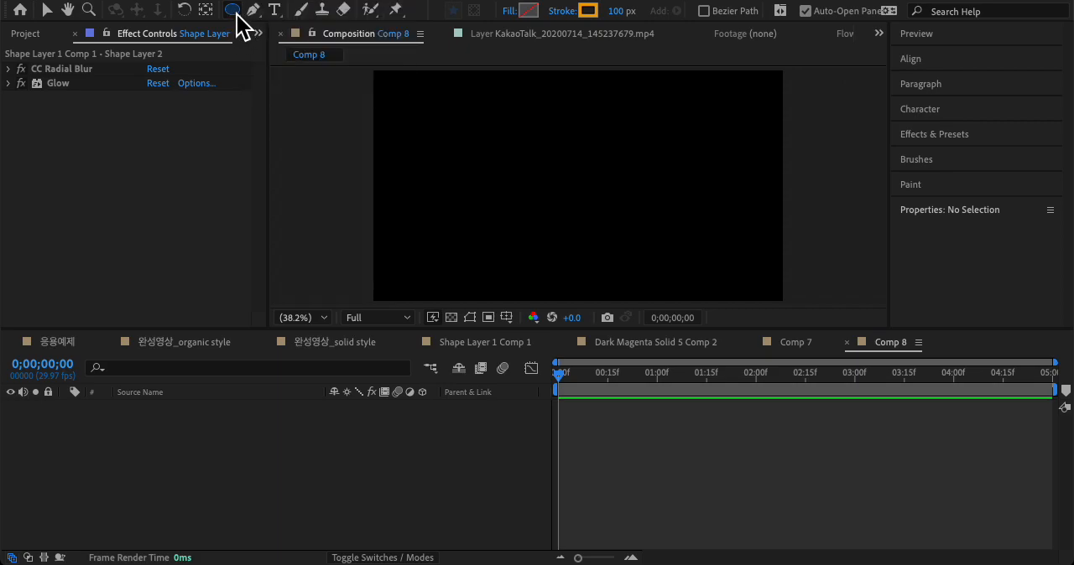
click(509, 11)
click(185, 217)
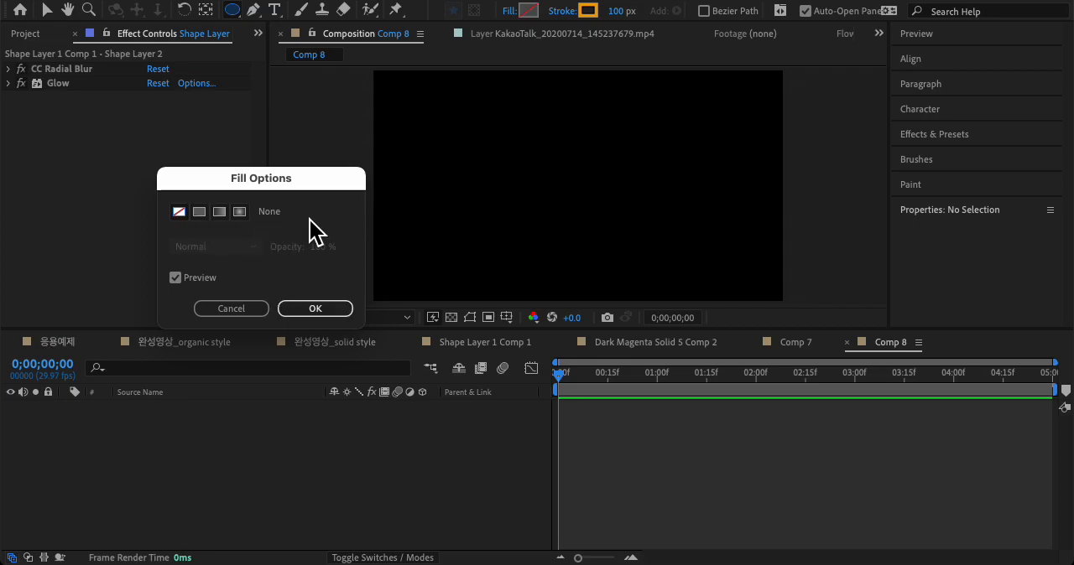
click(308, 309)
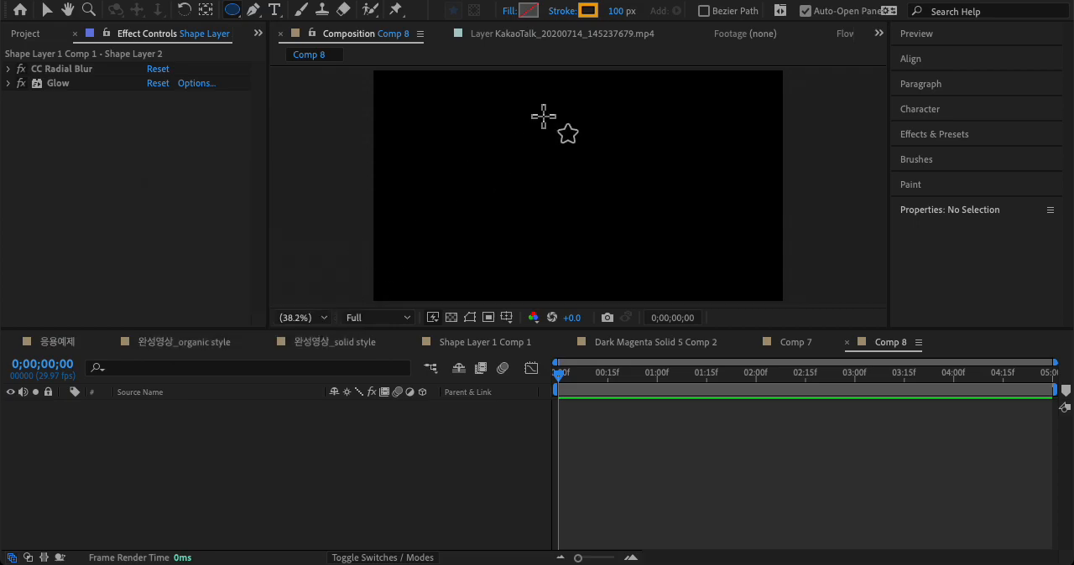
Step: Set the stroke to orange ECA106 at 80 px wide and add an ellipse shape layer spanning the whole composition
click(590, 17)
click(282, 197)
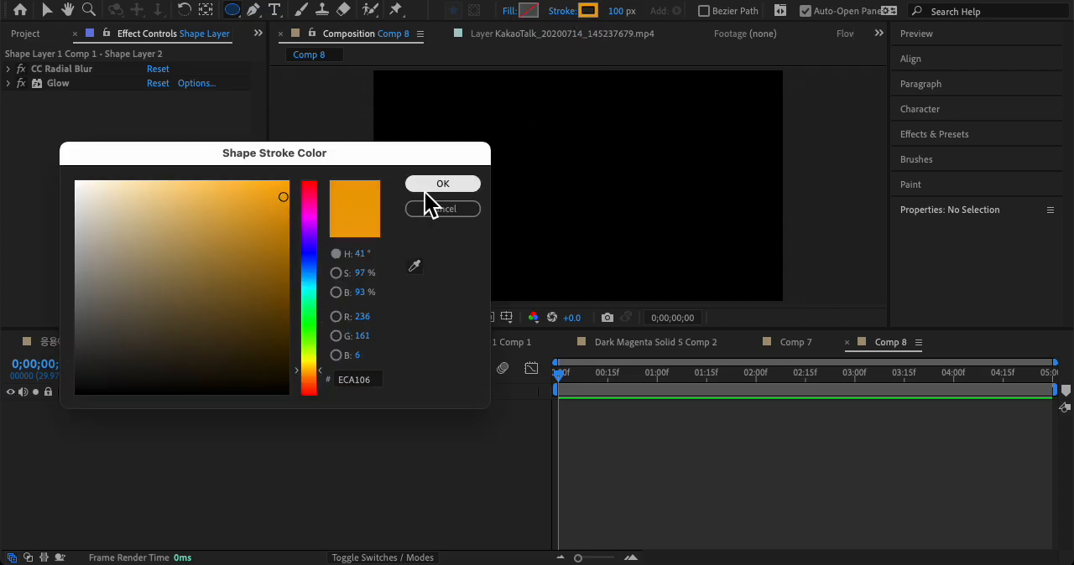
click(423, 186)
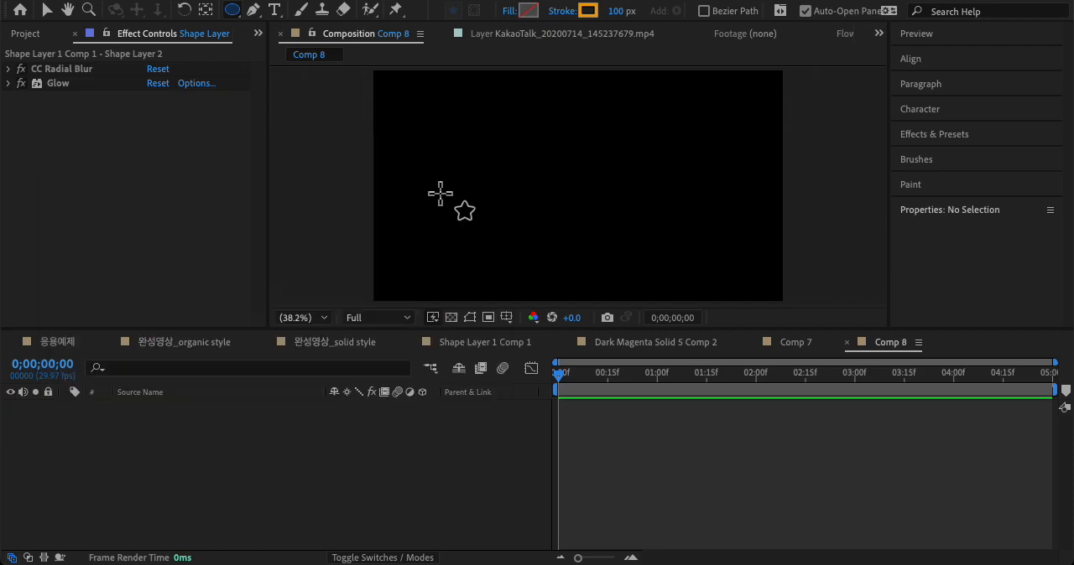
click(628, 18)
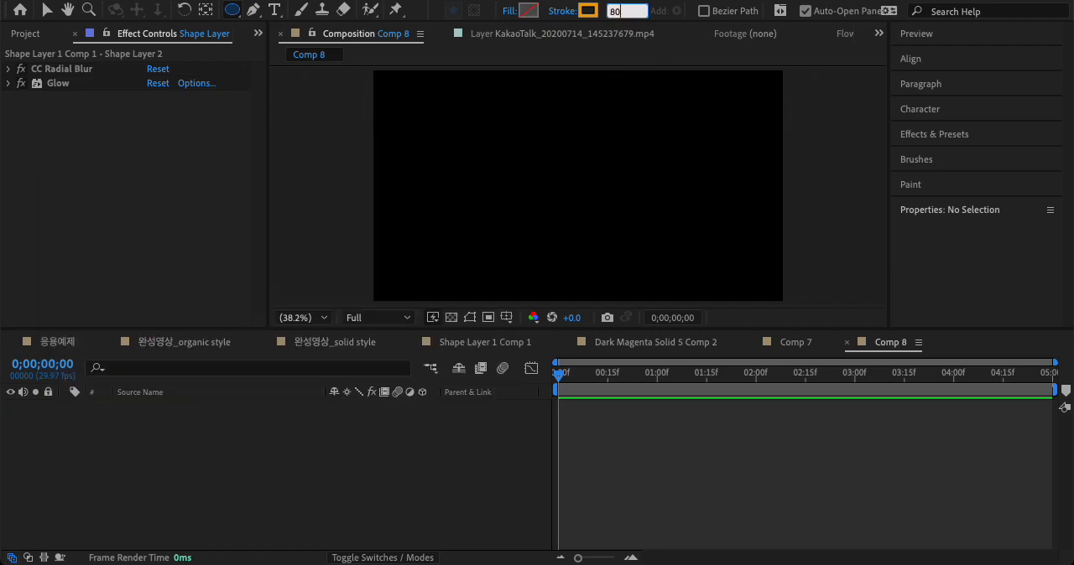
key(Return)
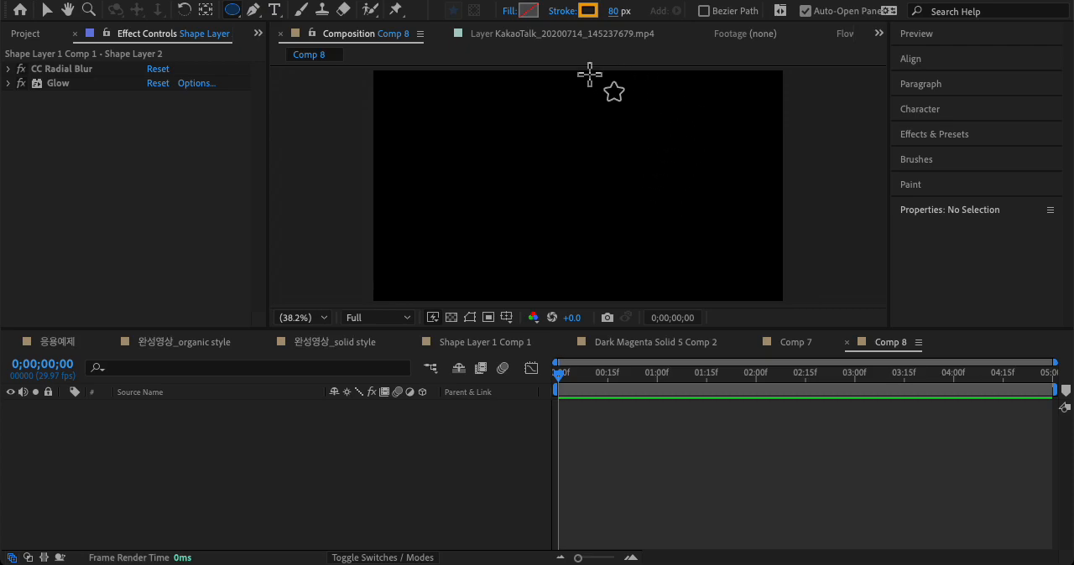
double_click(234, 11)
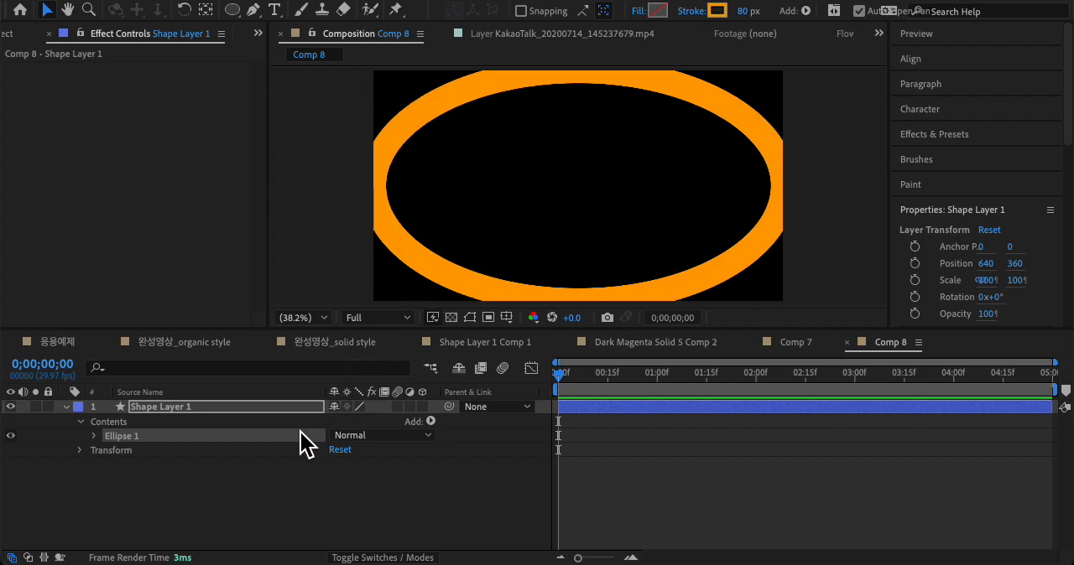
Step: Expand Ellipse 1 and its Ellipse Path 1 in Shape Layer 1 to reveal the size and position properties
click(168, 408)
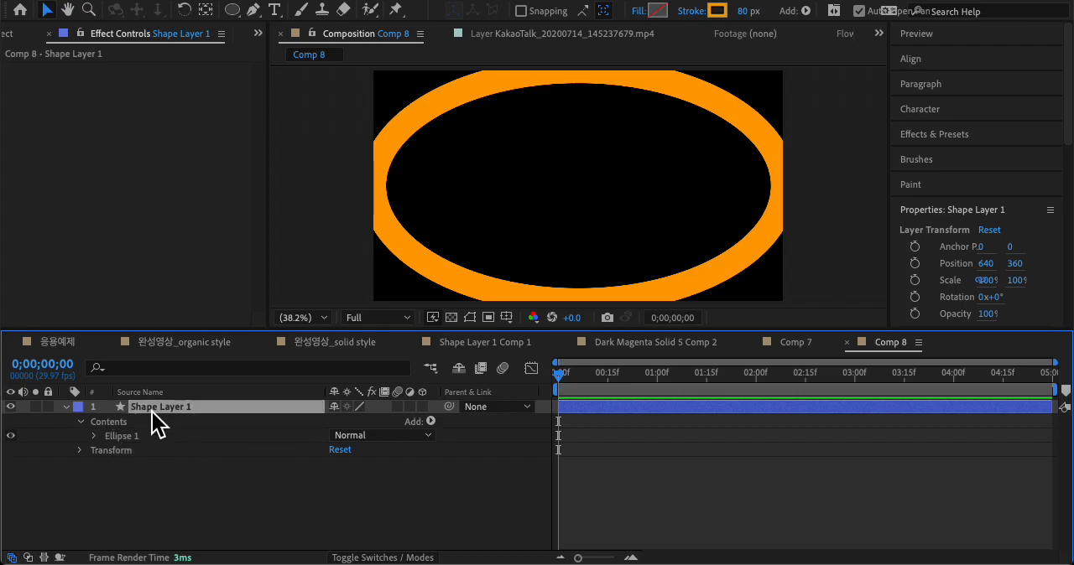
click(118, 425)
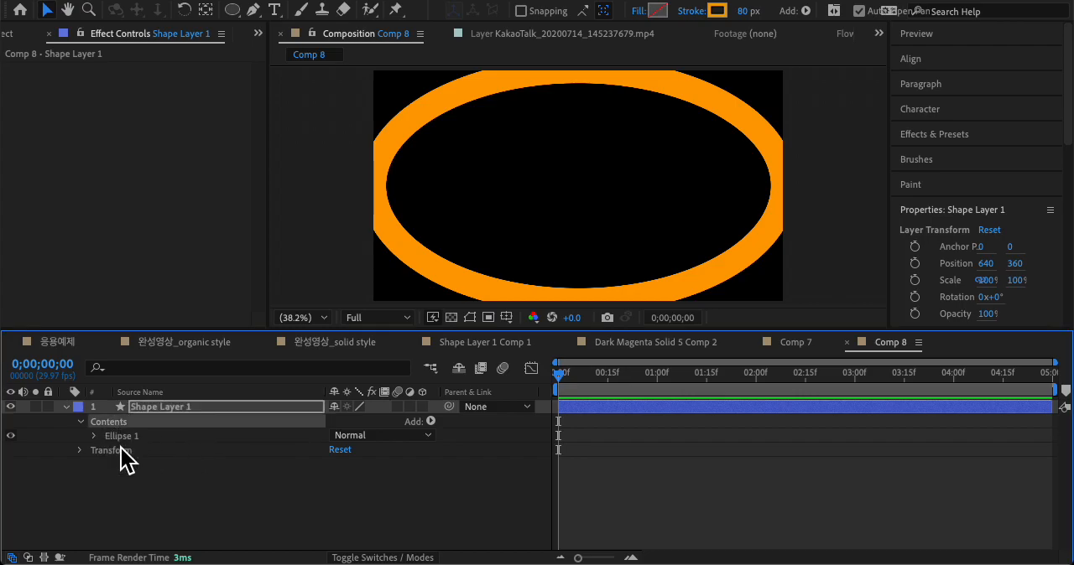
click(131, 440)
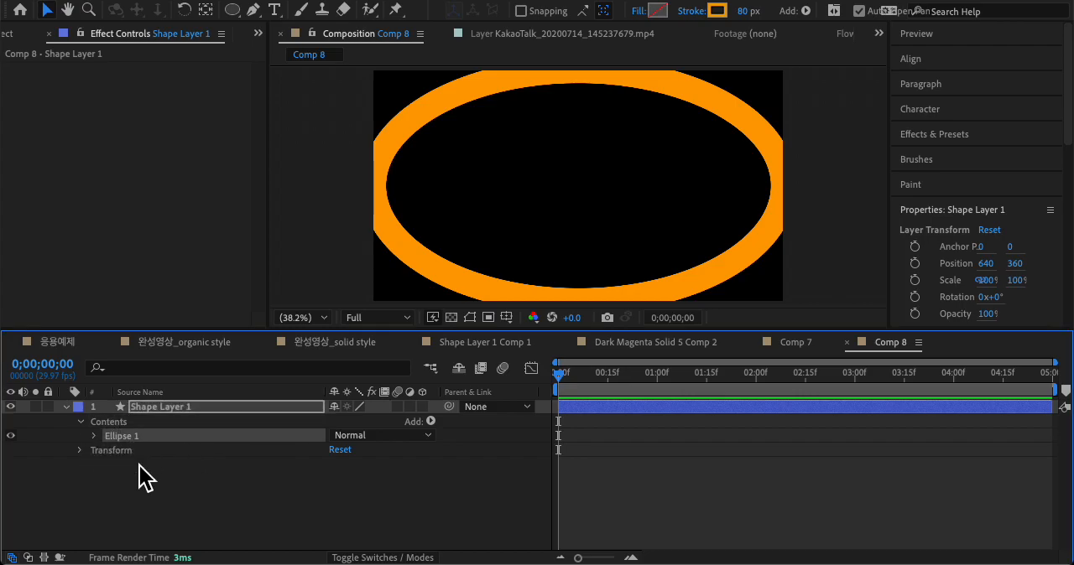
click(94, 437)
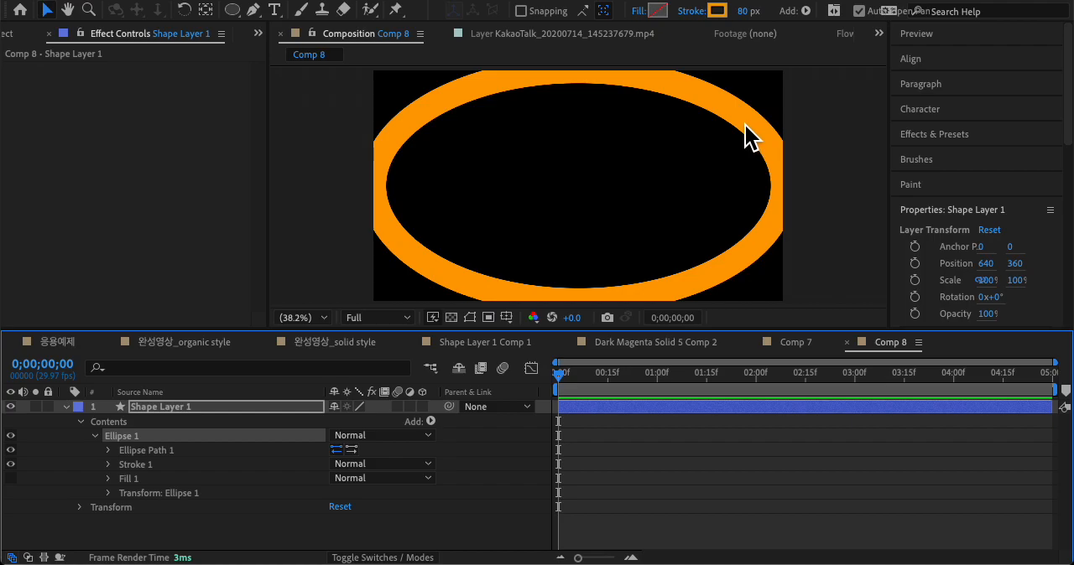
click(176, 453)
ctrl+click(171, 495)
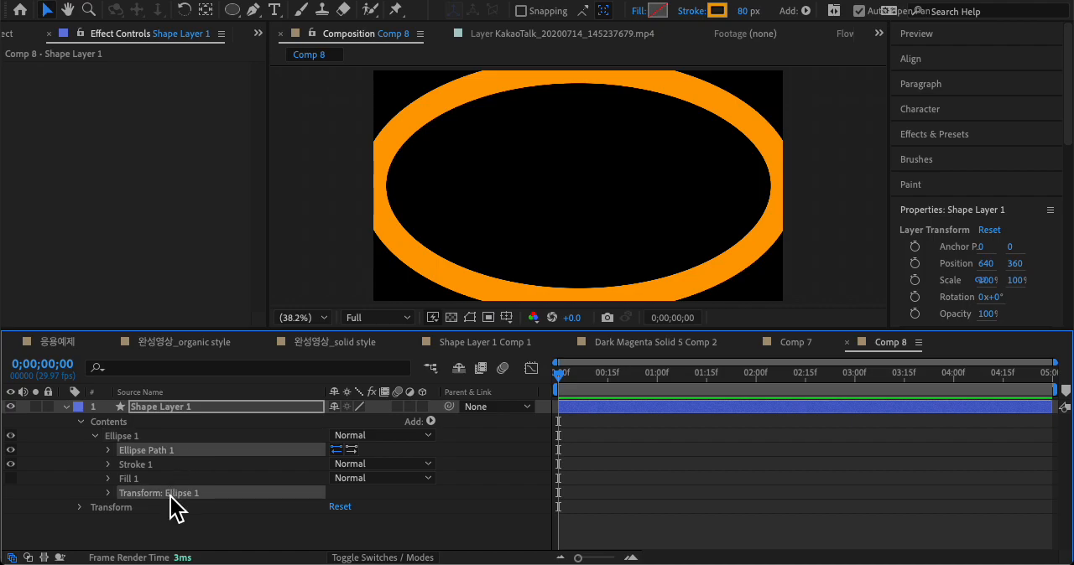
click(170, 441)
click(165, 461)
click(129, 454)
click(117, 454)
click(107, 451)
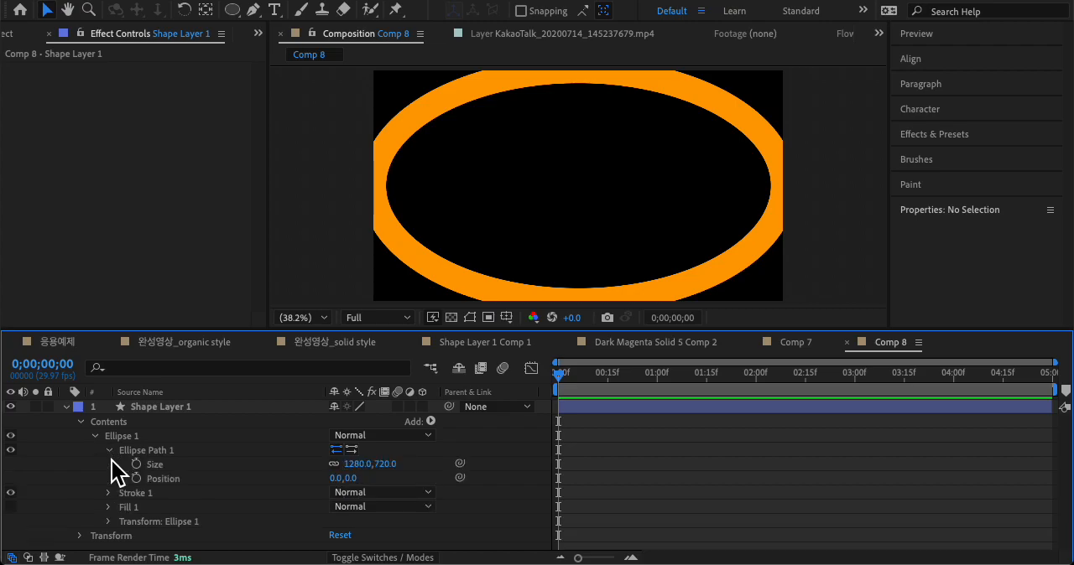
click(180, 481)
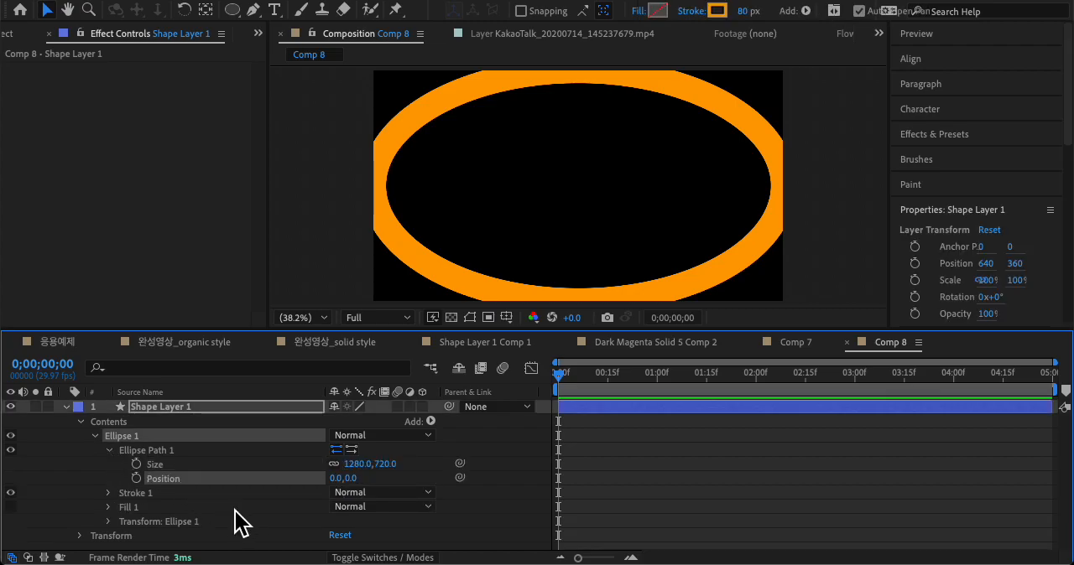
Step: Unlink the proportions of Ellipse Path 1 and set its size to 1000 by 1000
key(Up)
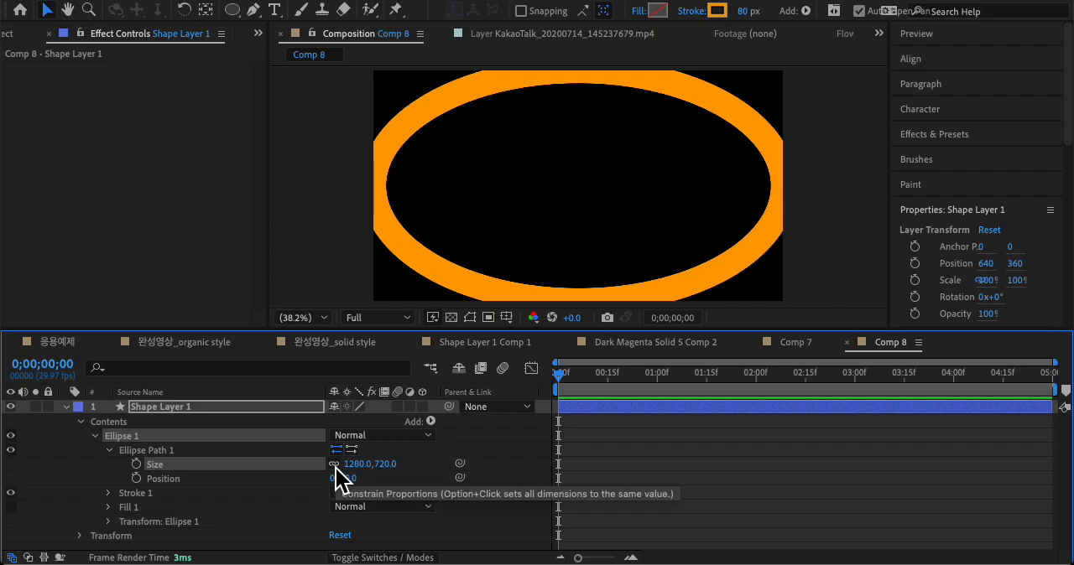
click(359, 464)
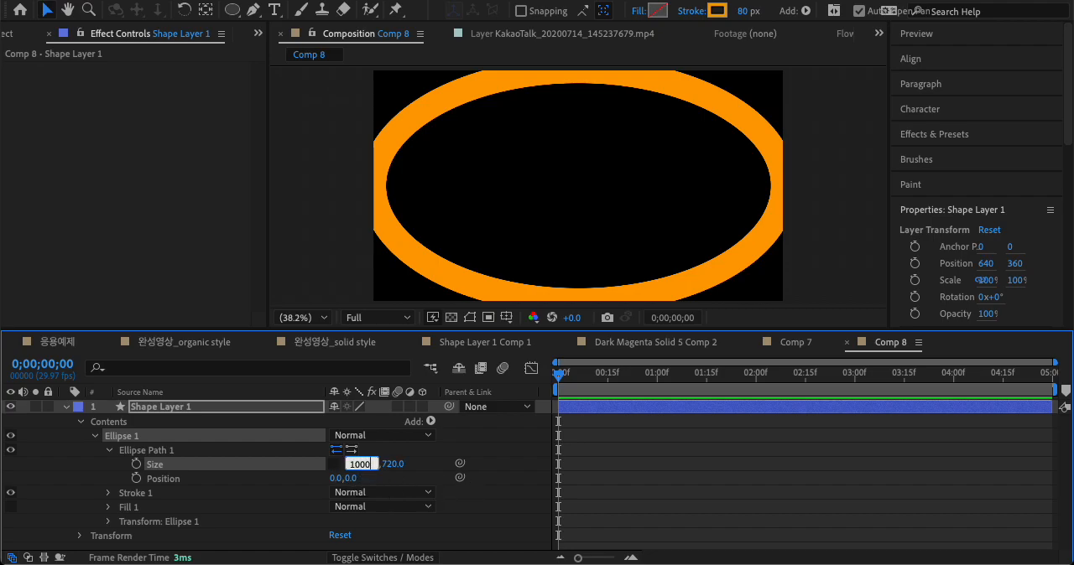
text(1000)
key(Tab)
text(1000)
key(Return)
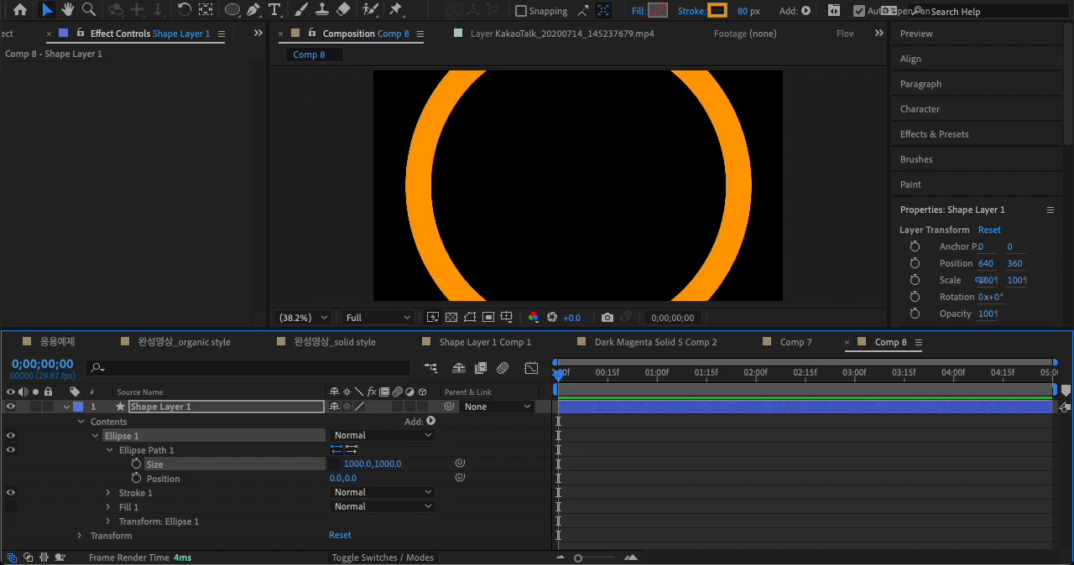
Step: Relink the size proportions of Ellipse Path 1, reduce the circle to 549 by 549, and collapse the path properties
click(334, 464)
drag(396, 467, 89, 466)
drag(377, 465, 377, 466)
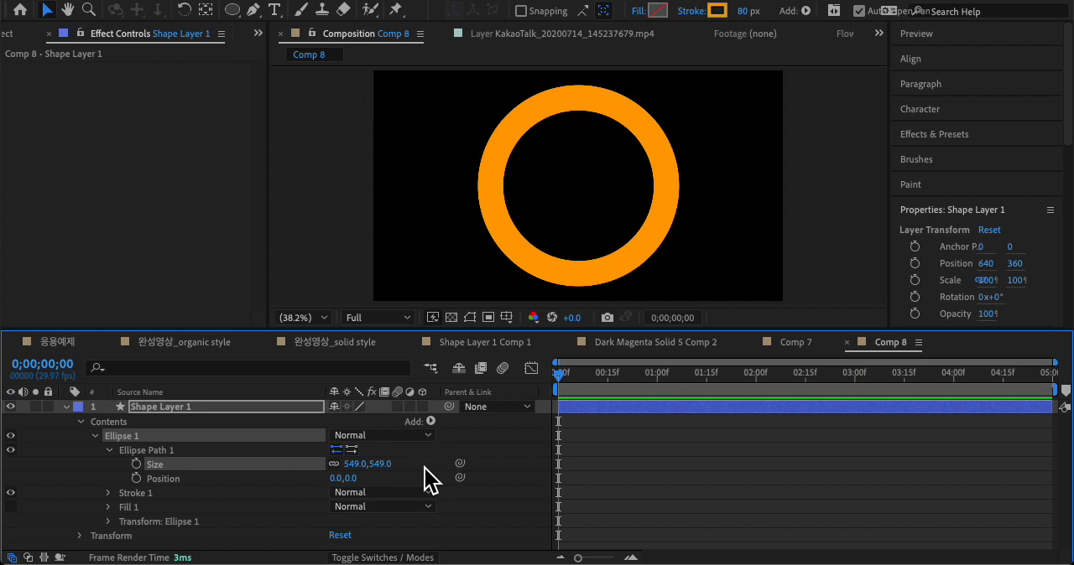
click(109, 451)
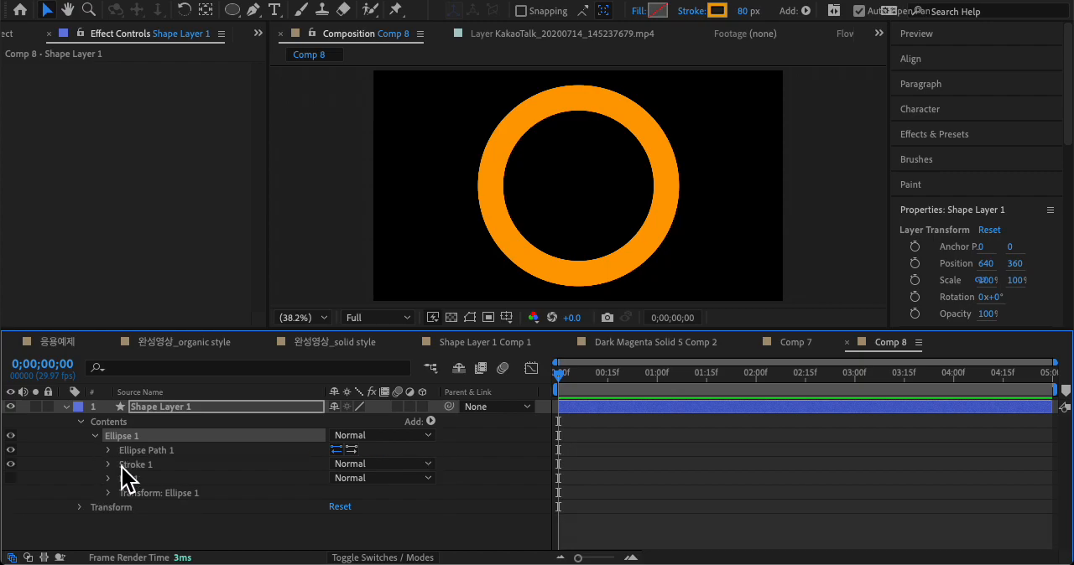
Step: Check the finished burst in Shape Layer 1 Comp 1, return to Comp 8, and expand Stroke 1's properties
click(522, 346)
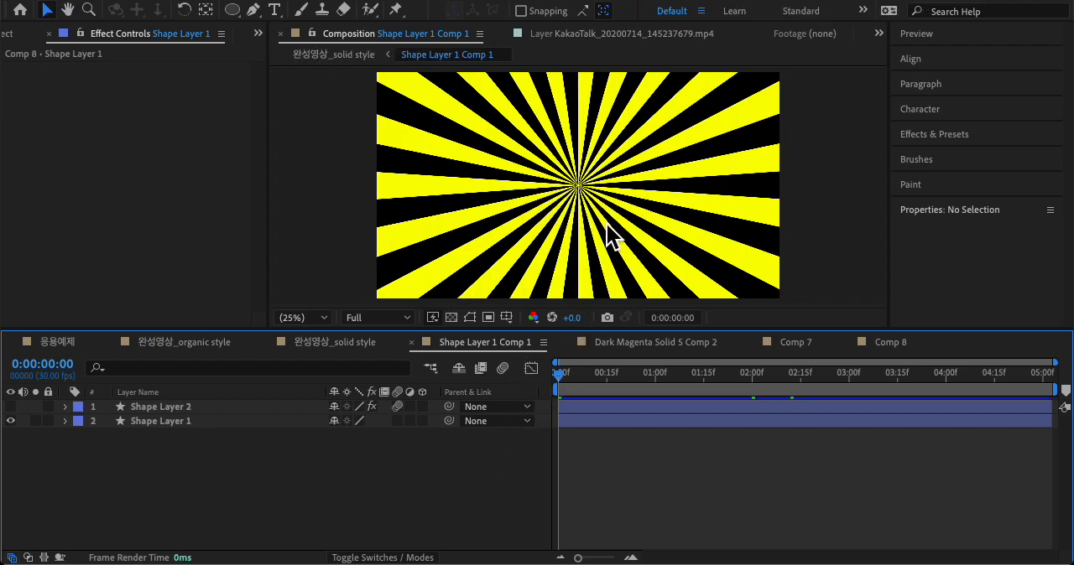
click(891, 344)
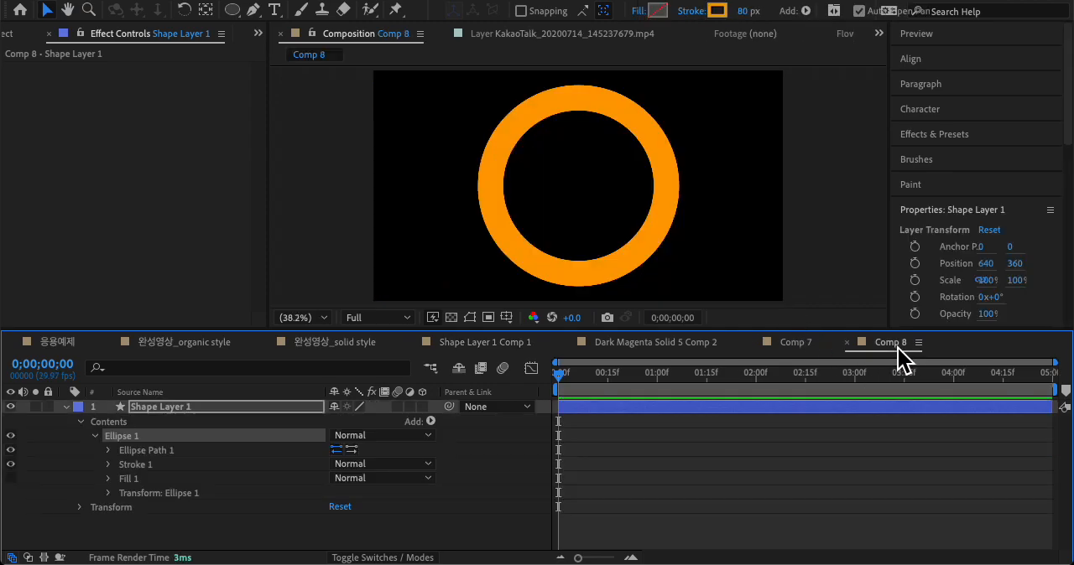
click(137, 468)
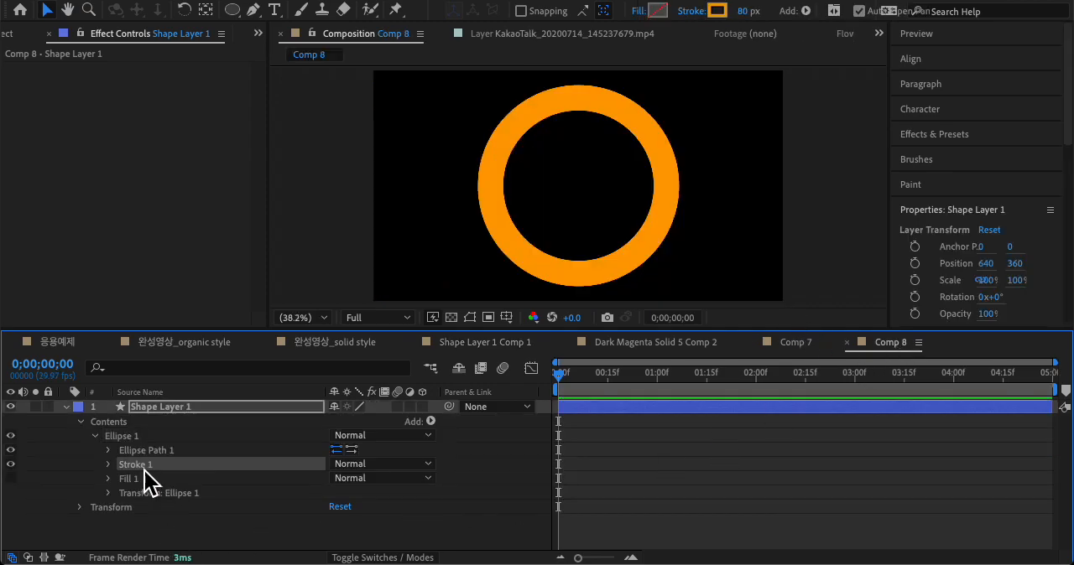
click(107, 464)
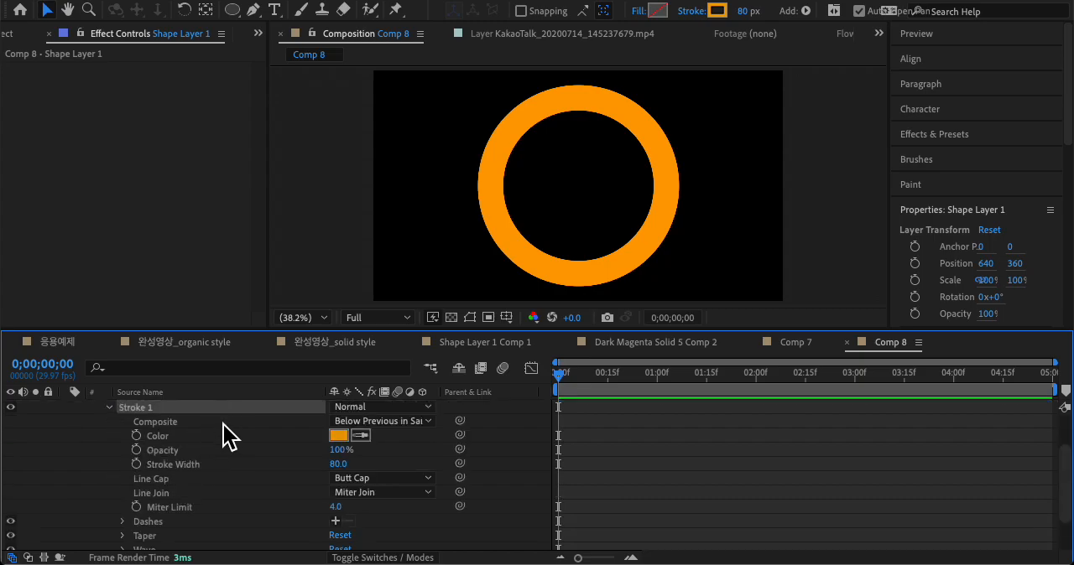
click(204, 466)
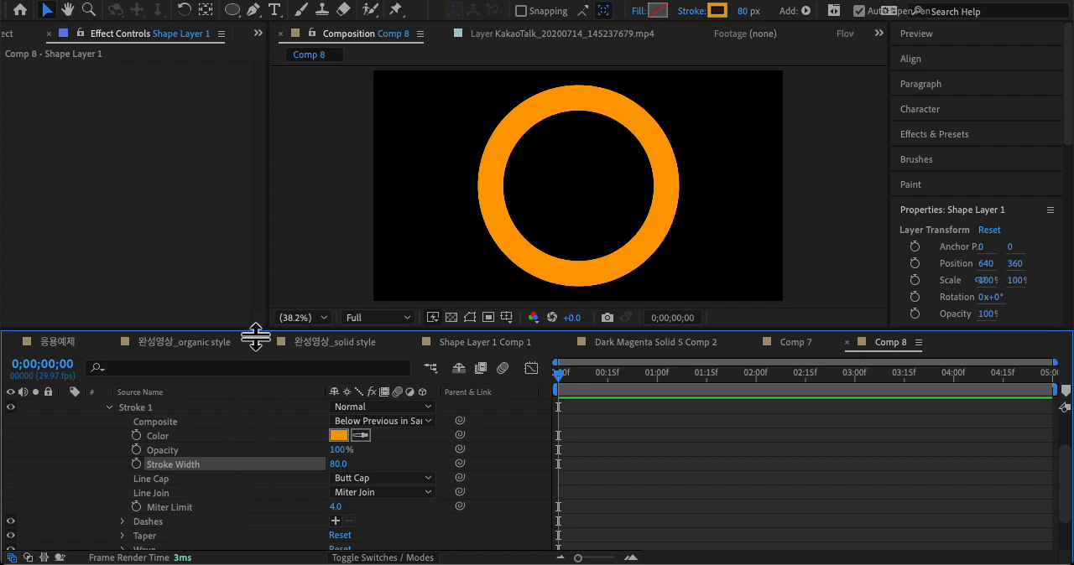
Step: Enlarge the timeline area, add a dash to Stroke 1, and set its length to 108
drag(251, 328, 268, 304)
click(165, 494)
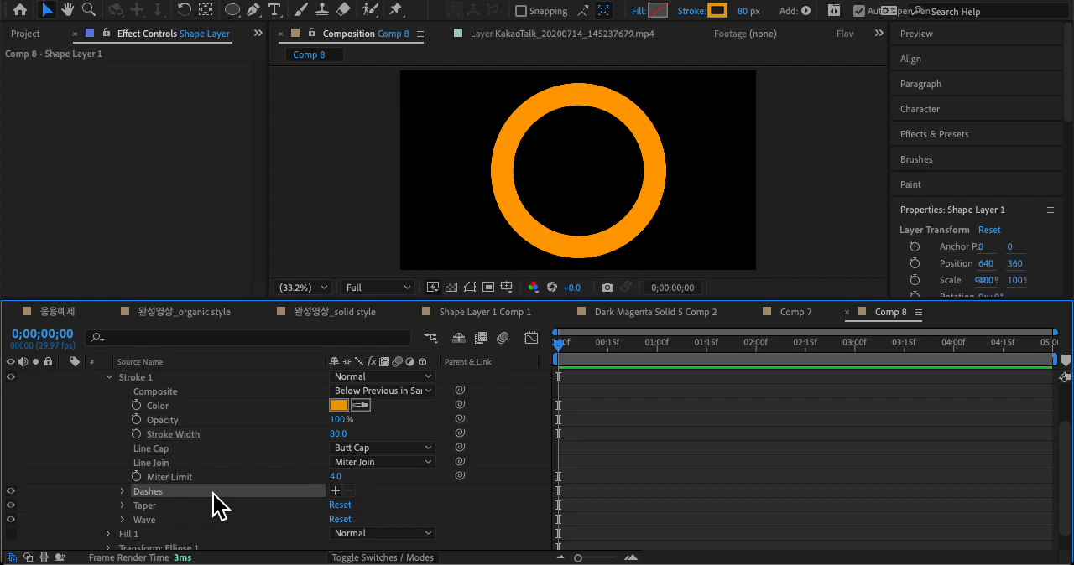
click(335, 491)
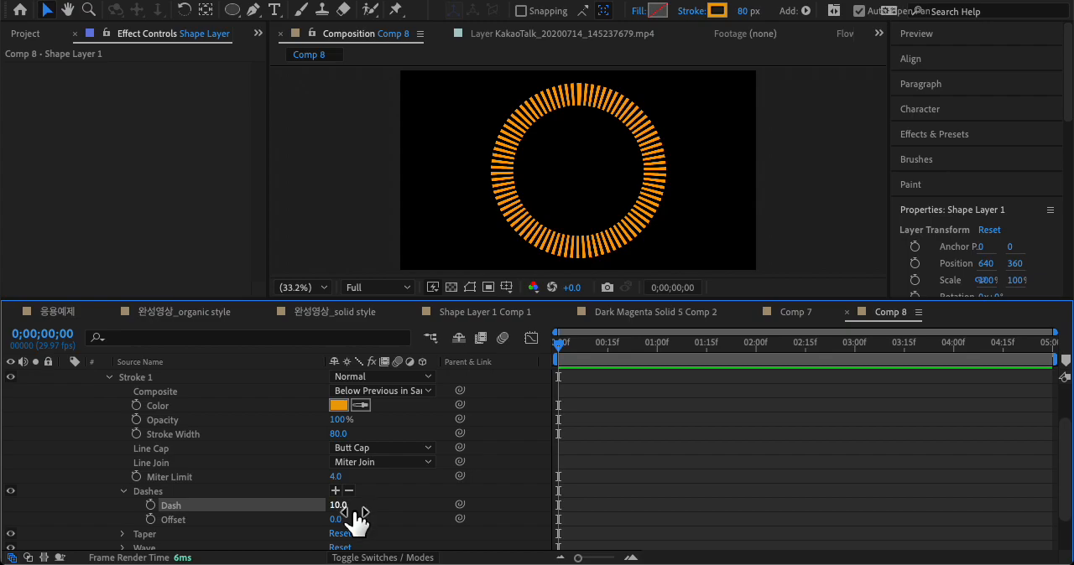
drag(342, 507, 424, 501)
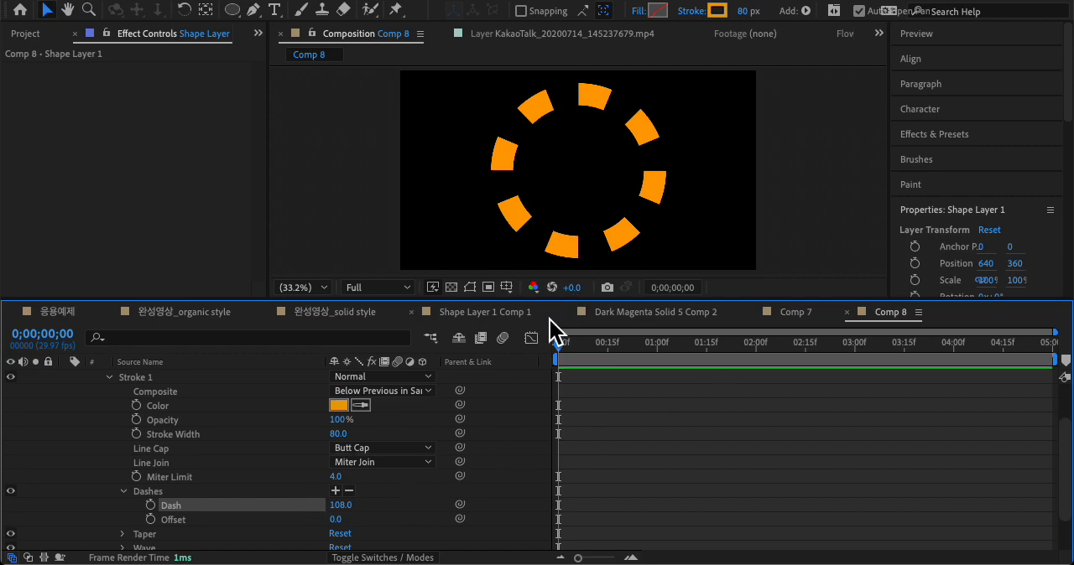
Step: Compare with the burst in Shape Layer 1 Comp 1, then set Stroke 1's width in Comp 8 to 544
click(488, 313)
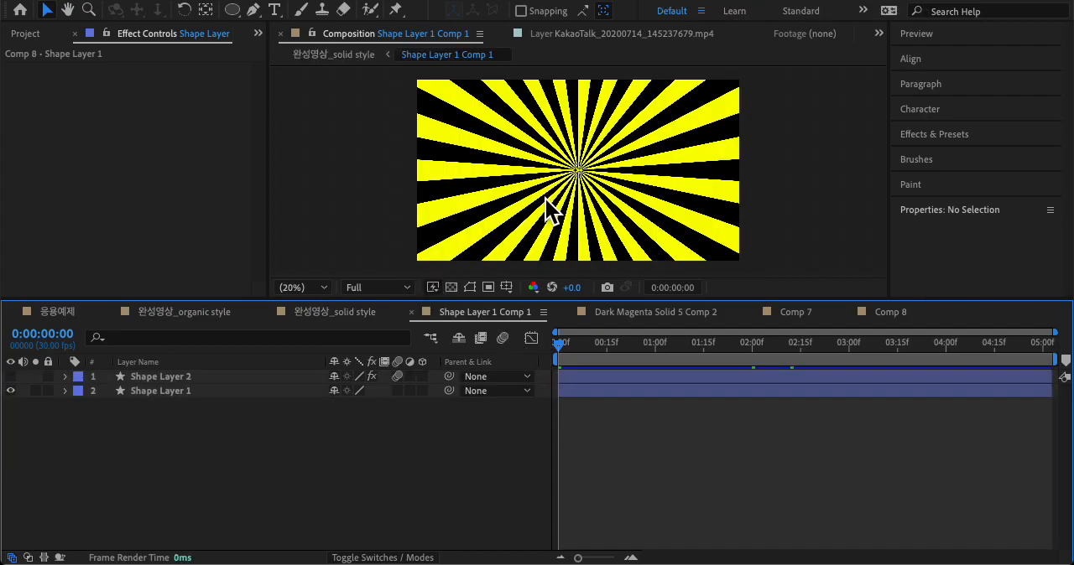
click(889, 314)
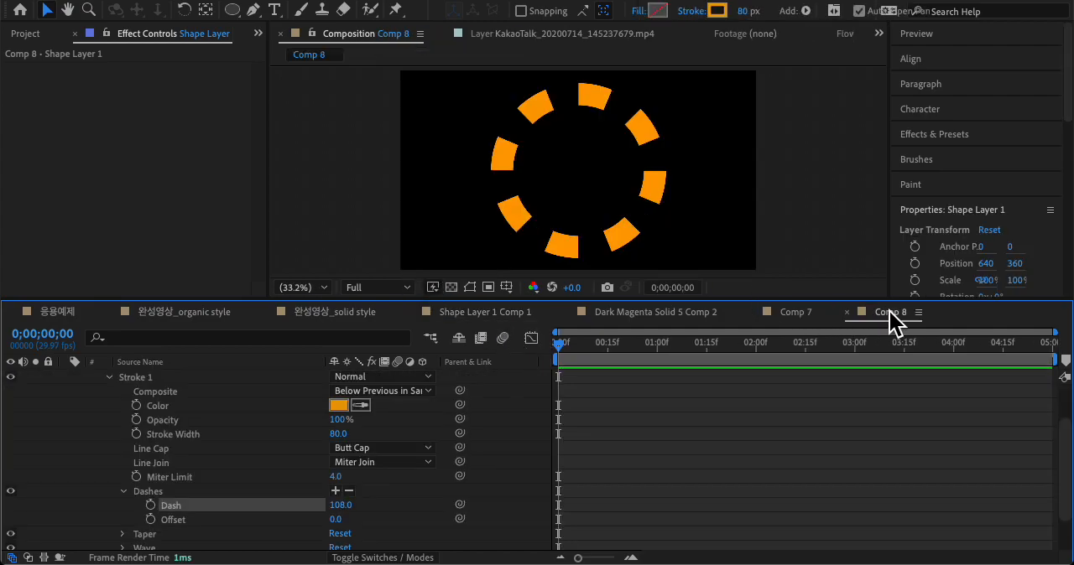
click(193, 434)
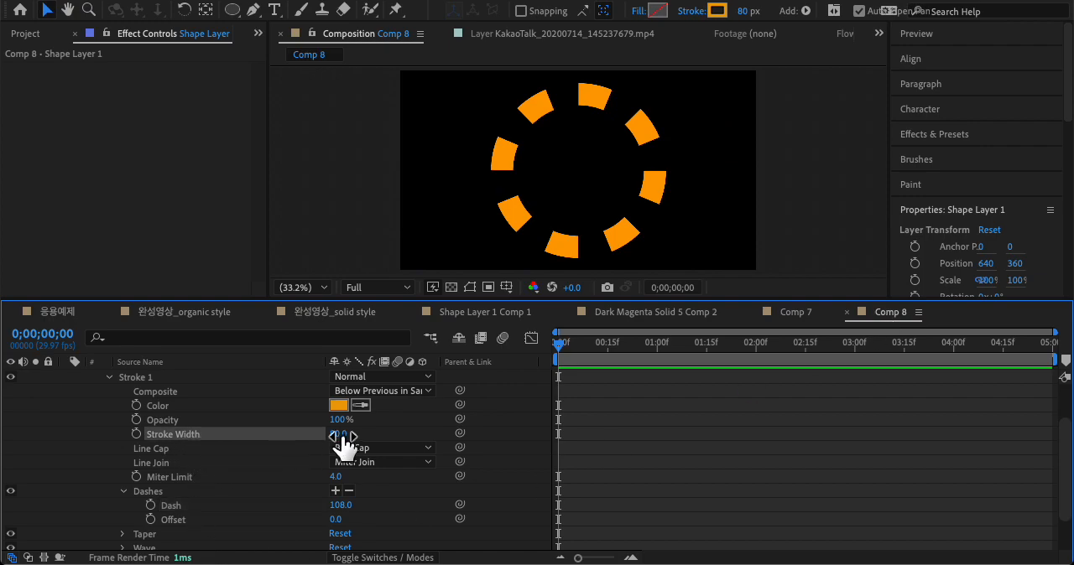
drag(339, 436, 781, 430)
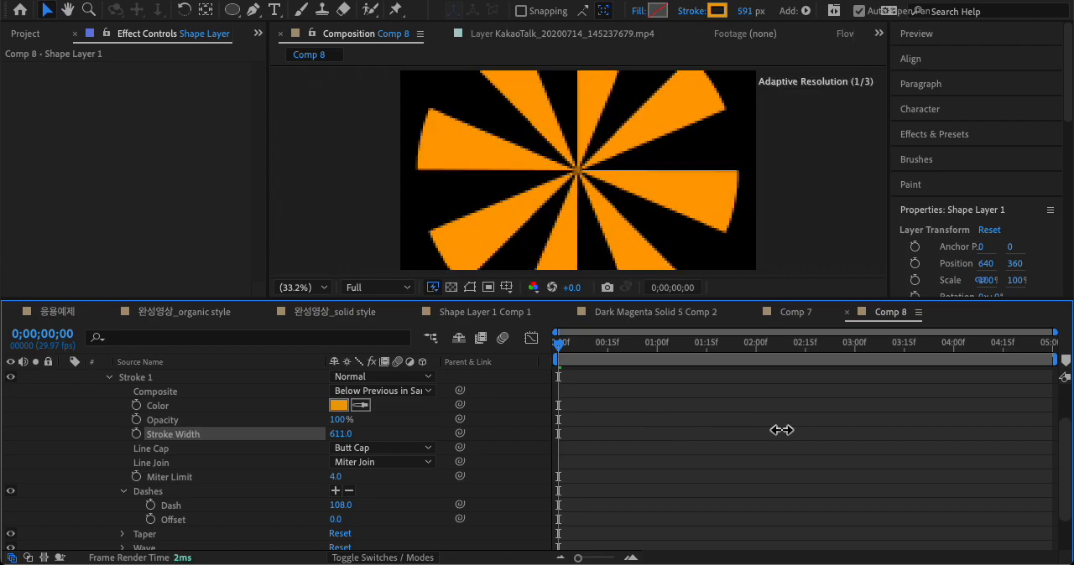
mouse_move(344, 433)
mouse_down()
mouse_move(201, 438)
mouse_move(290, 436)
mouse_up()
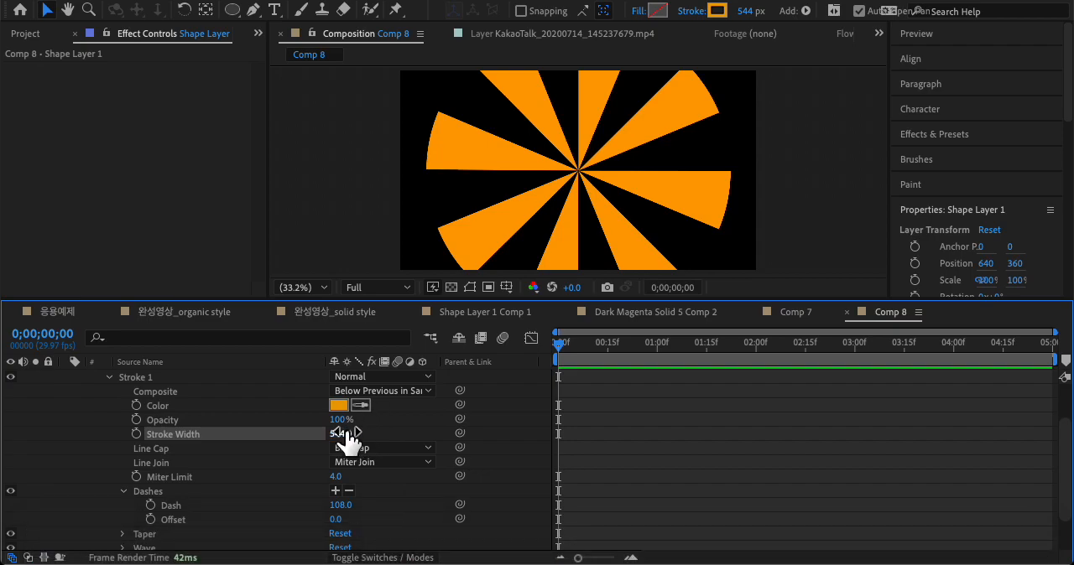
Step: Try widening Stroke 1 to 1432, then set the stroke width back to 544
click(388, 435)
drag(341, 433, 974, 428)
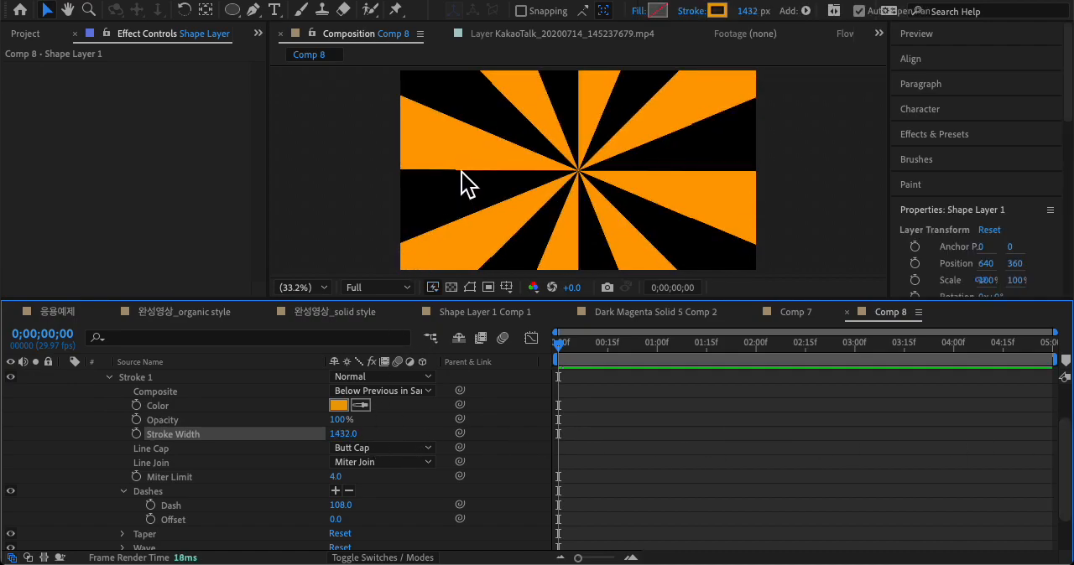
click(351, 438)
text(544)
key(Return)
Step: Expand Ellipse Path 1 to show its size, and set Stroke 1's width to 548
scroll(295, 435, up, 2)
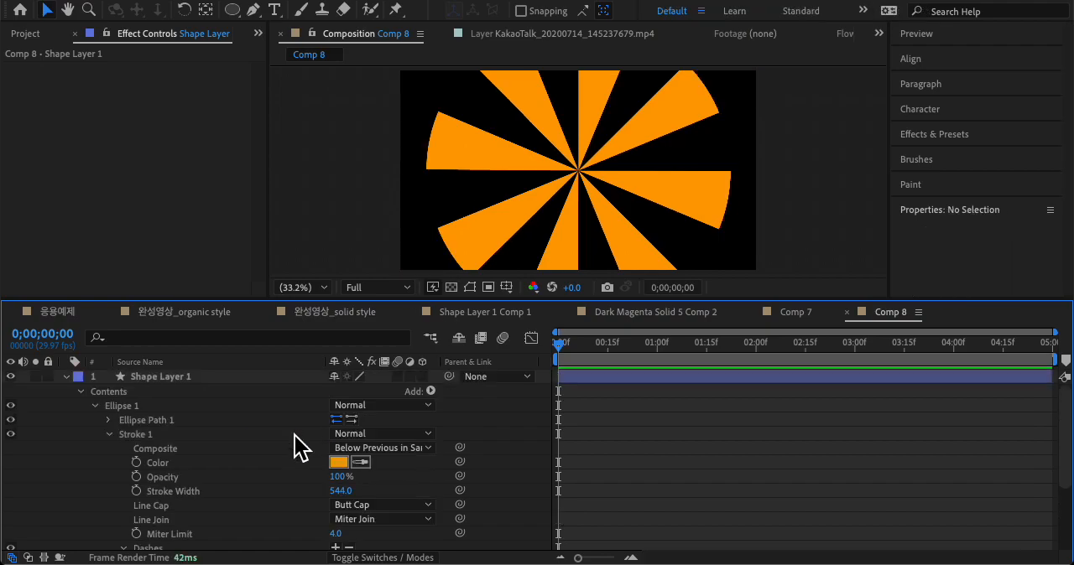
click(155, 420)
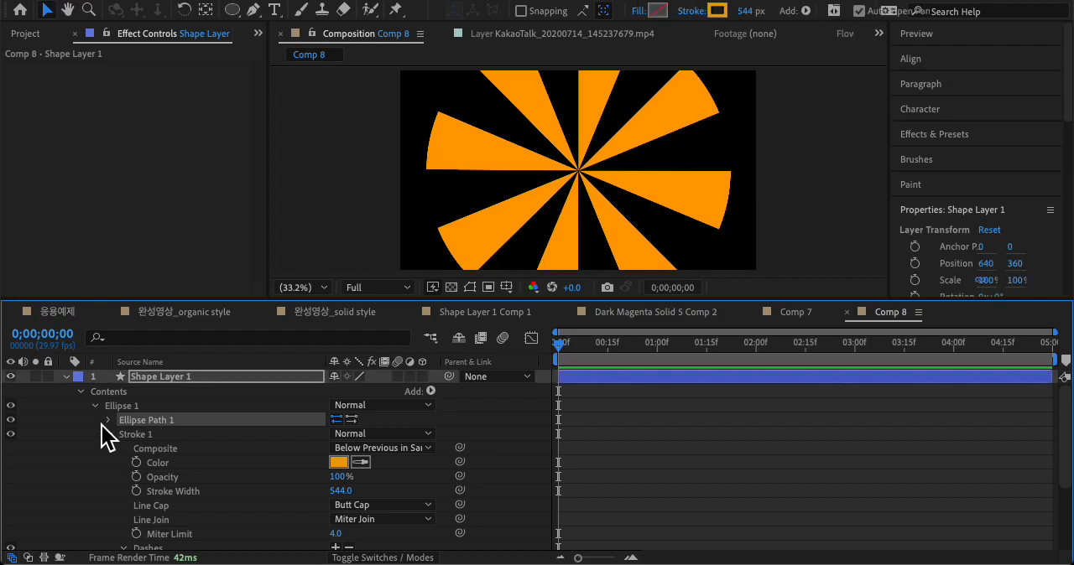
click(109, 420)
click(222, 451)
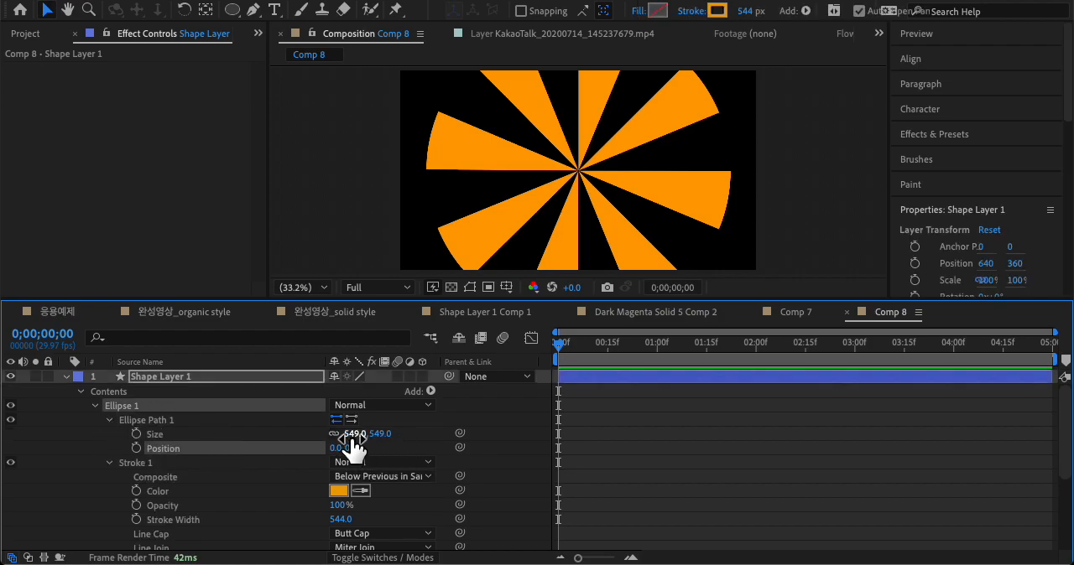
scroll(302, 445, down, 4)
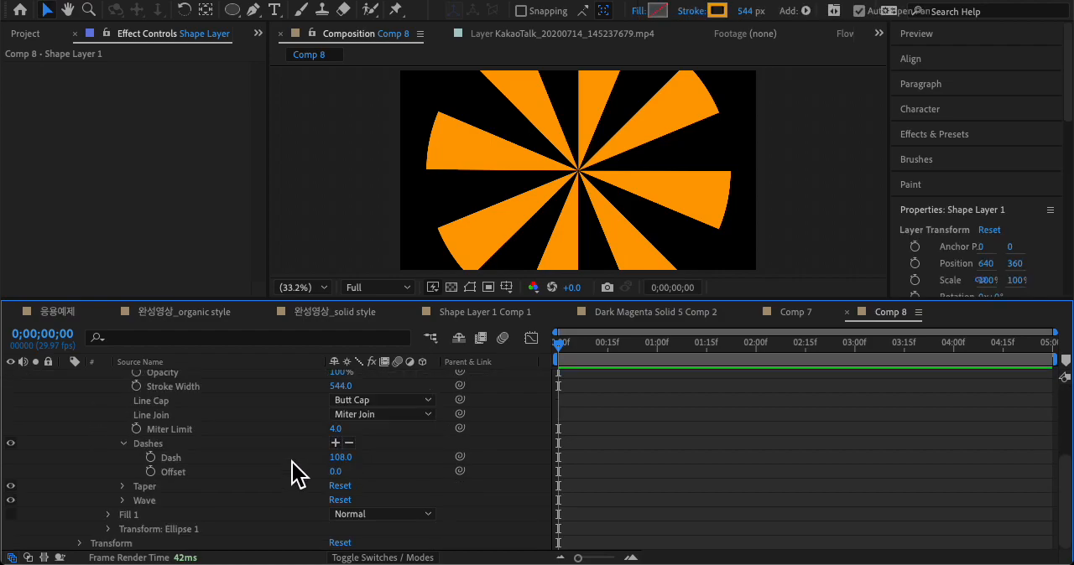
click(258, 457)
scroll(258, 456, up, 1)
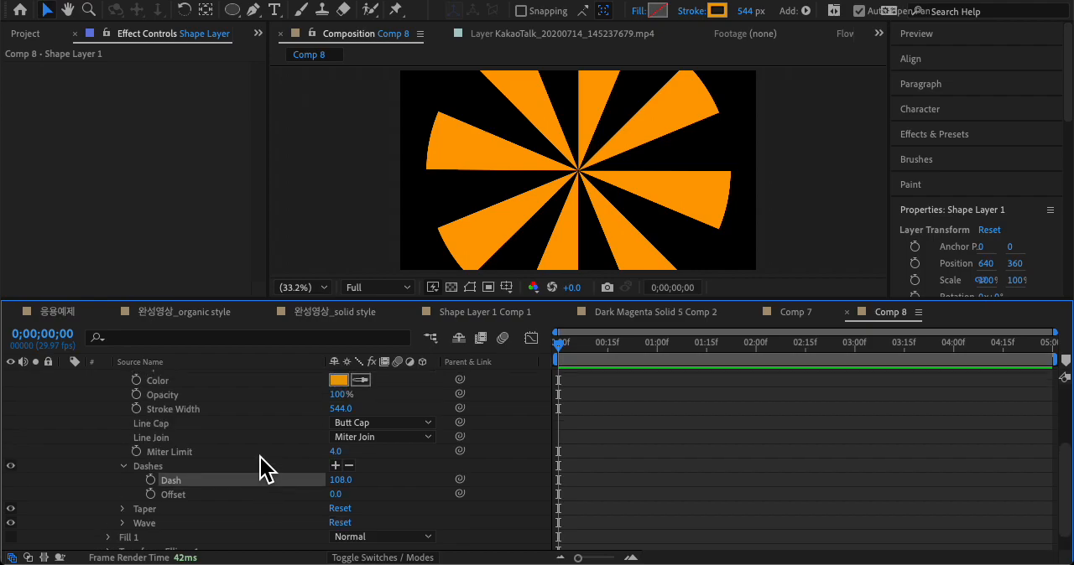
click(253, 436)
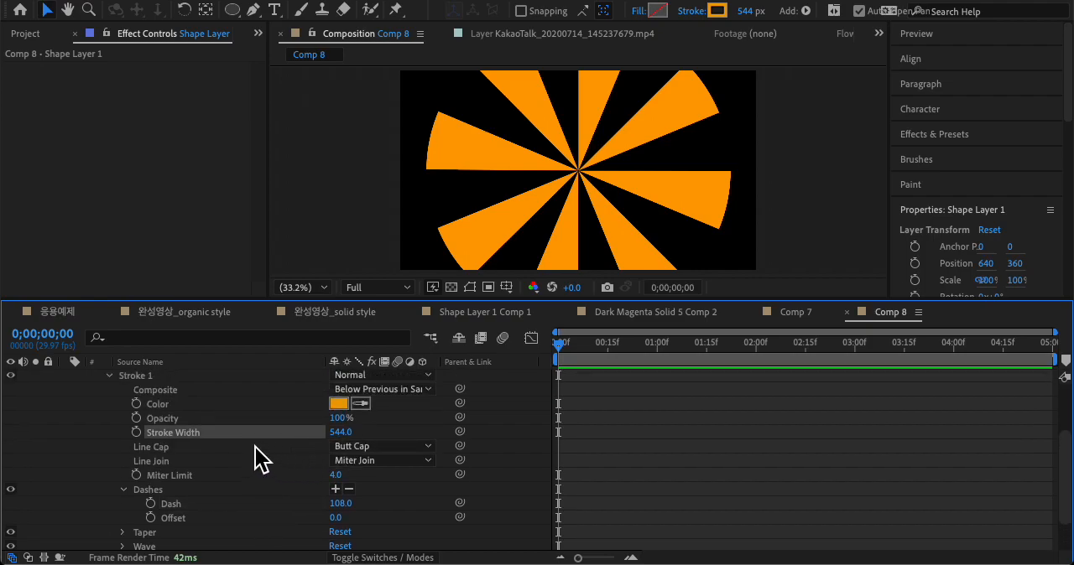
mouse_move(353, 437)
mouse_down()
mouse_move(316, 434)
mouse_move(361, 434)
mouse_up()
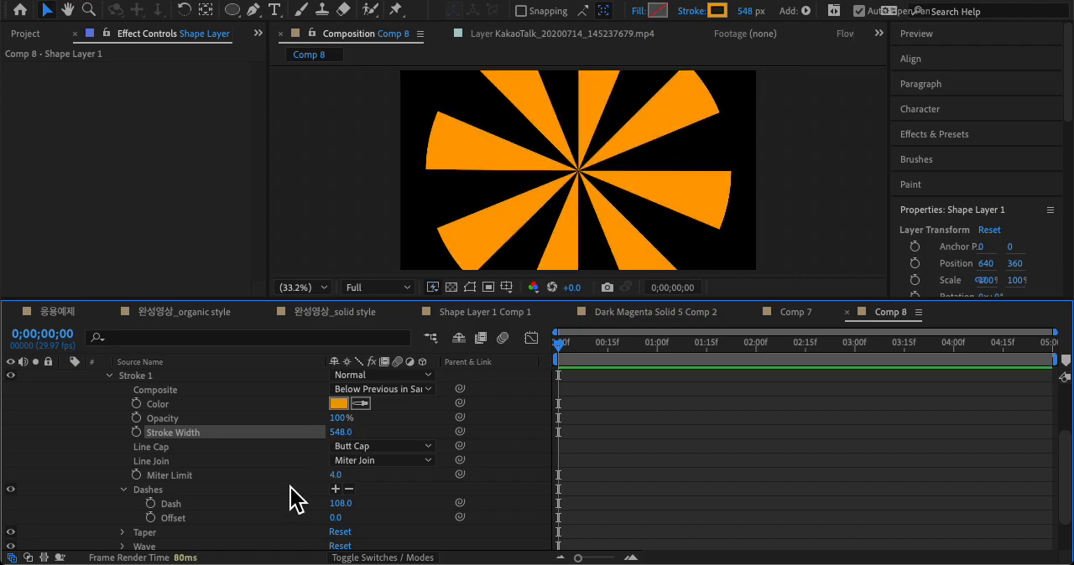
Step: Set the size of Ellipse Path 1 to 556 by 556 with the proportions linked
click(220, 504)
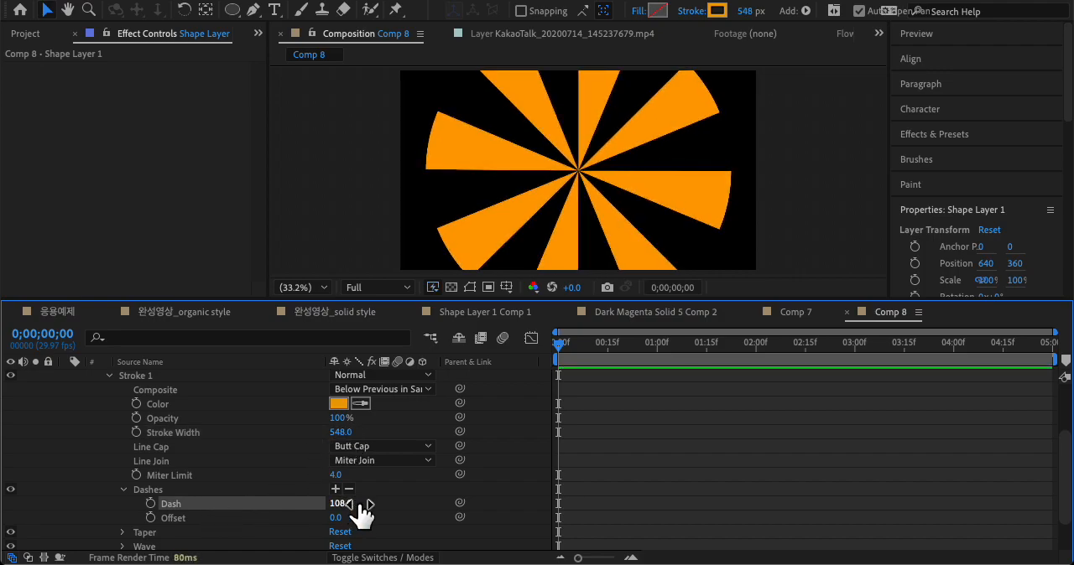
scroll(336, 503, up, 3)
click(179, 437)
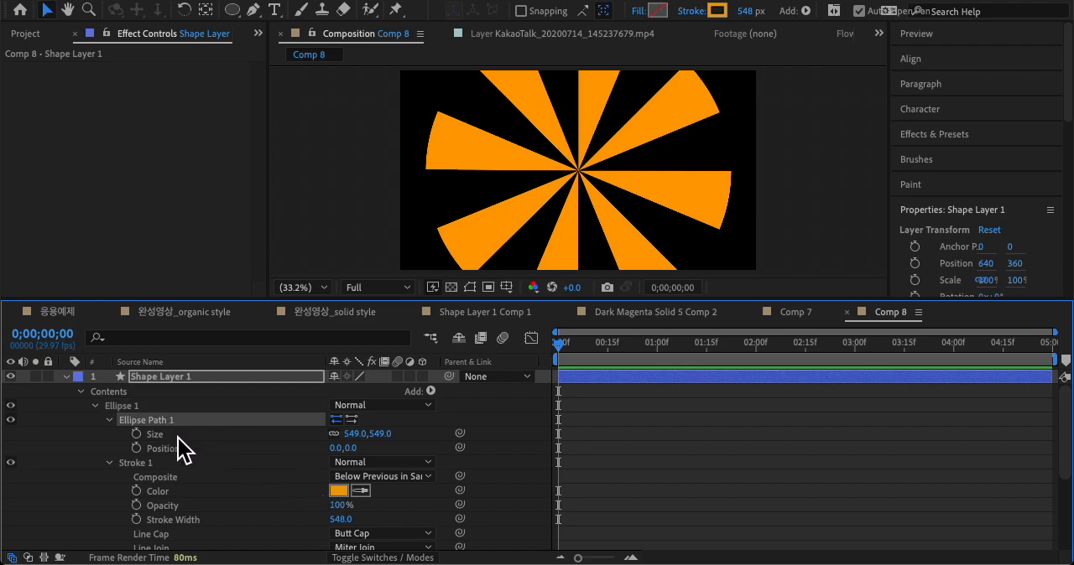
mouse_move(383, 436)
mouse_down()
mouse_move(443, 436)
mouse_move(394, 438)
mouse_up()
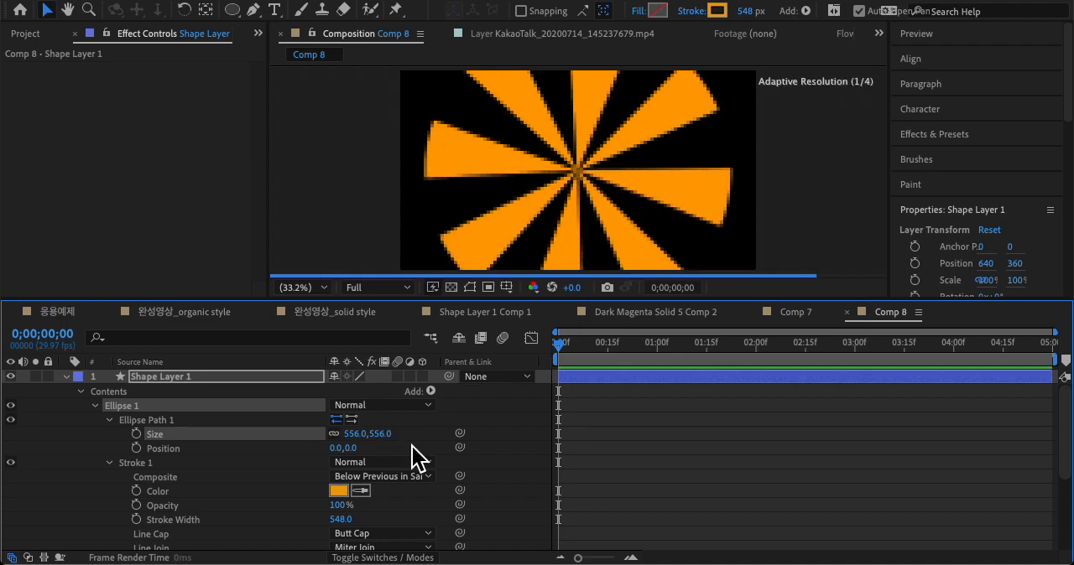
Step: Set the dash length of Stroke 1 to 97 so the rays are evenly spaced
scroll(319, 492, down, 2)
click(192, 461)
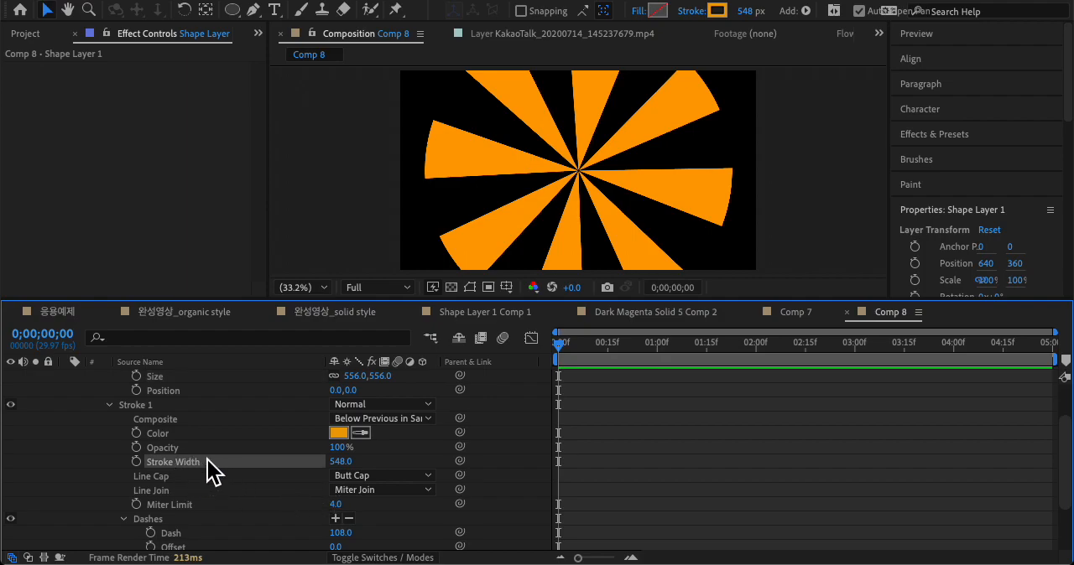
scroll(300, 489, down, 2)
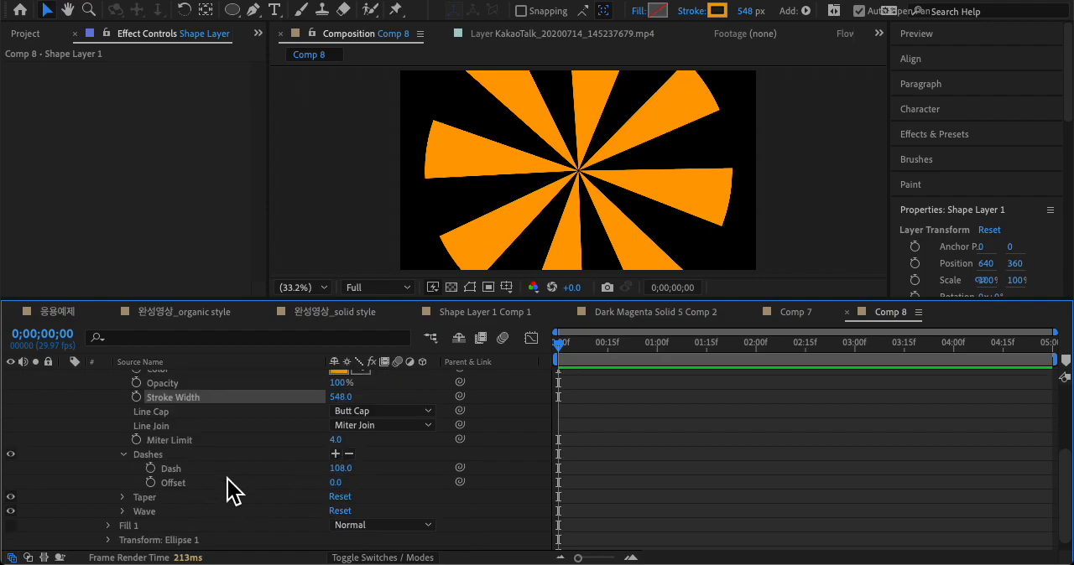
click(192, 475)
drag(359, 469, 339, 470)
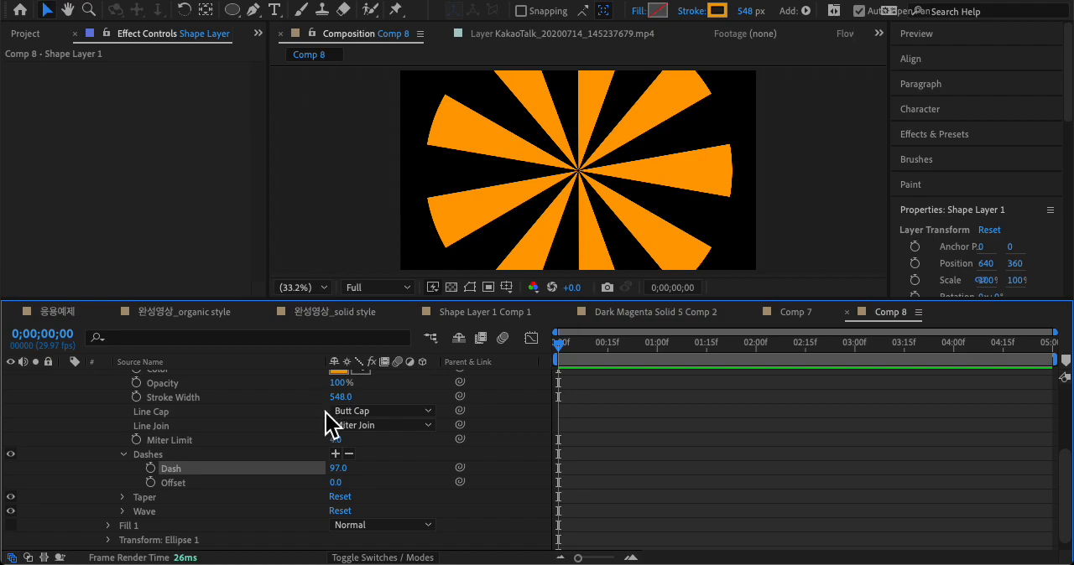
Step: Select Shape Layer 1 and collapse its Contents group in the timeline
scroll(285, 495, down, 1)
scroll(279, 485, up, 5)
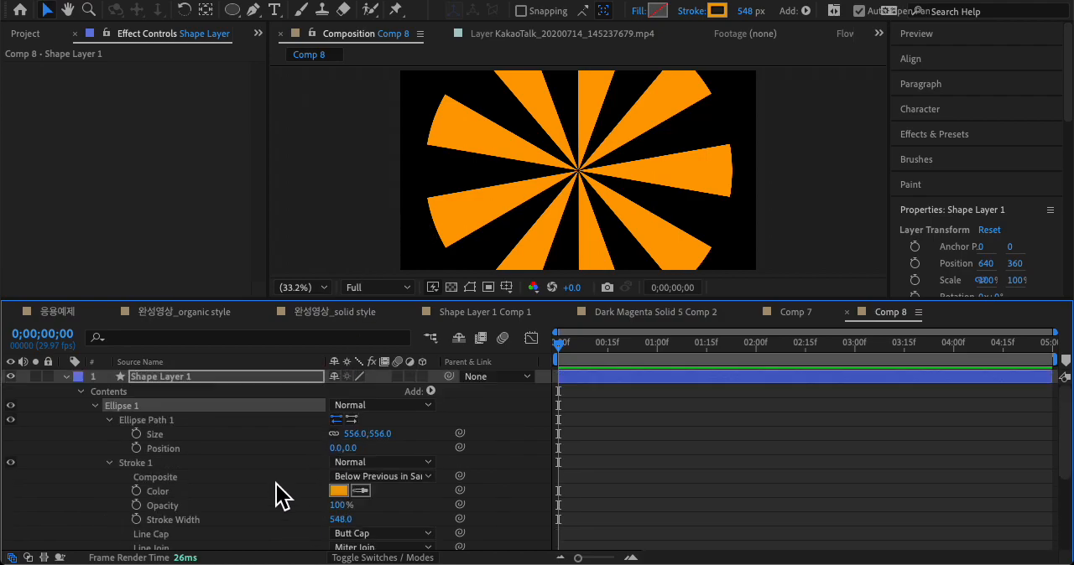
click(178, 378)
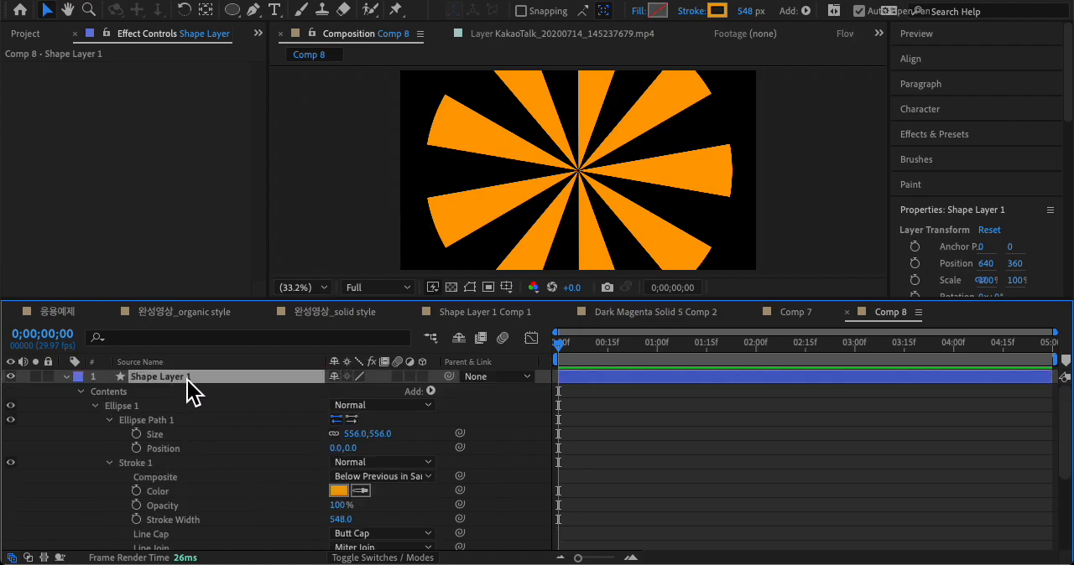
click(82, 393)
click(81, 394)
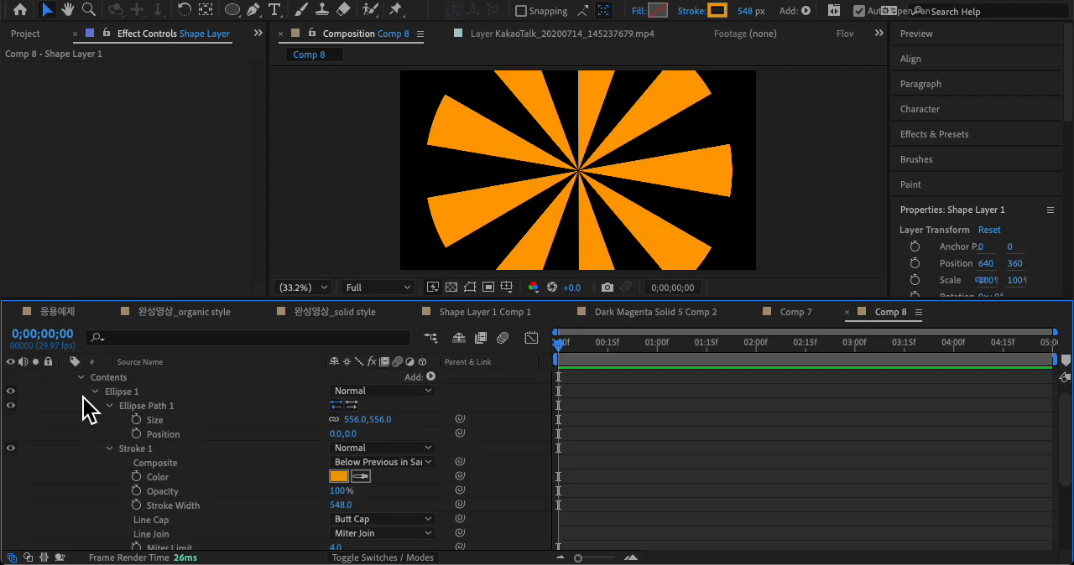
click(84, 379)
Step: Scale Shape Layer 1 to 136% in its transform properties, then open Shape Layer 1 Comp 1 for comparison
click(99, 407)
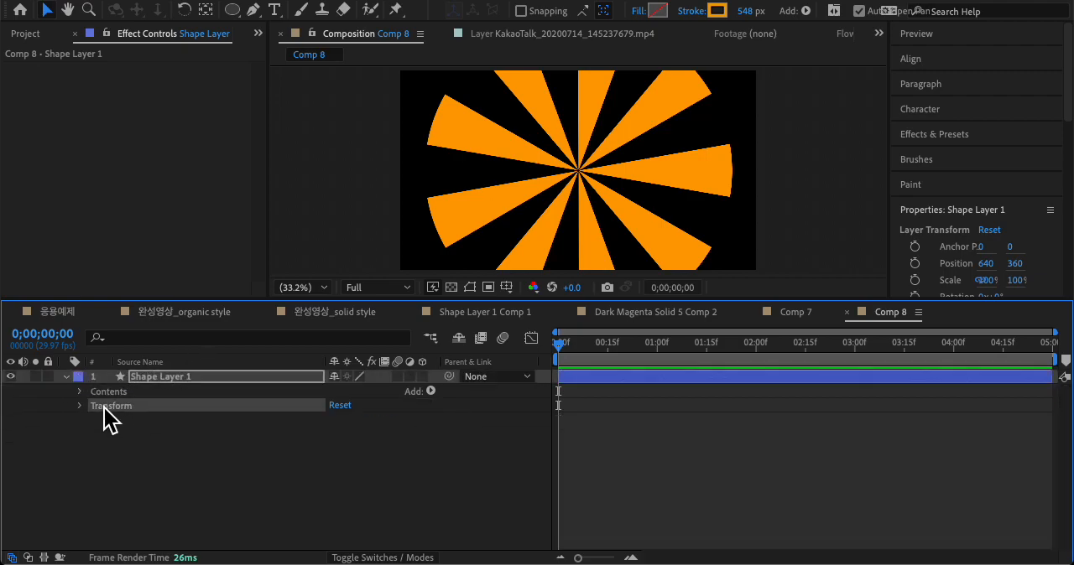
click(81, 408)
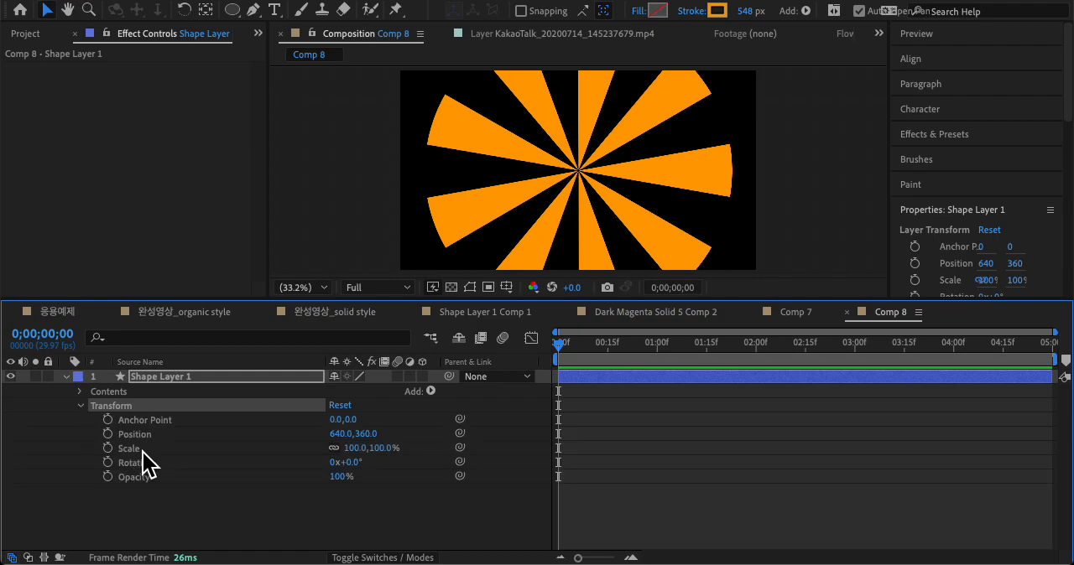
click(143, 451)
drag(391, 448, 414, 447)
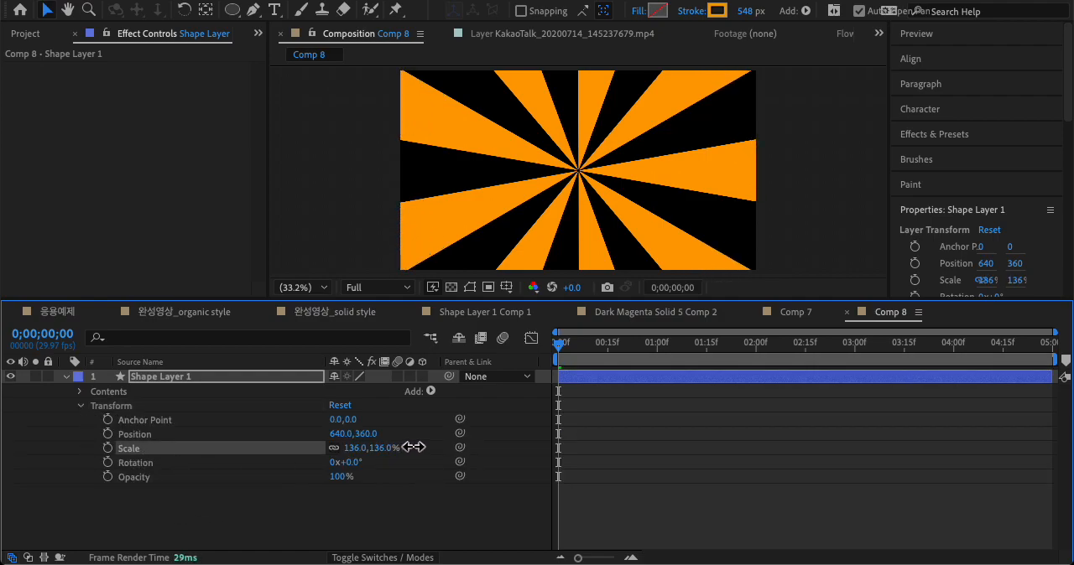
click(285, 527)
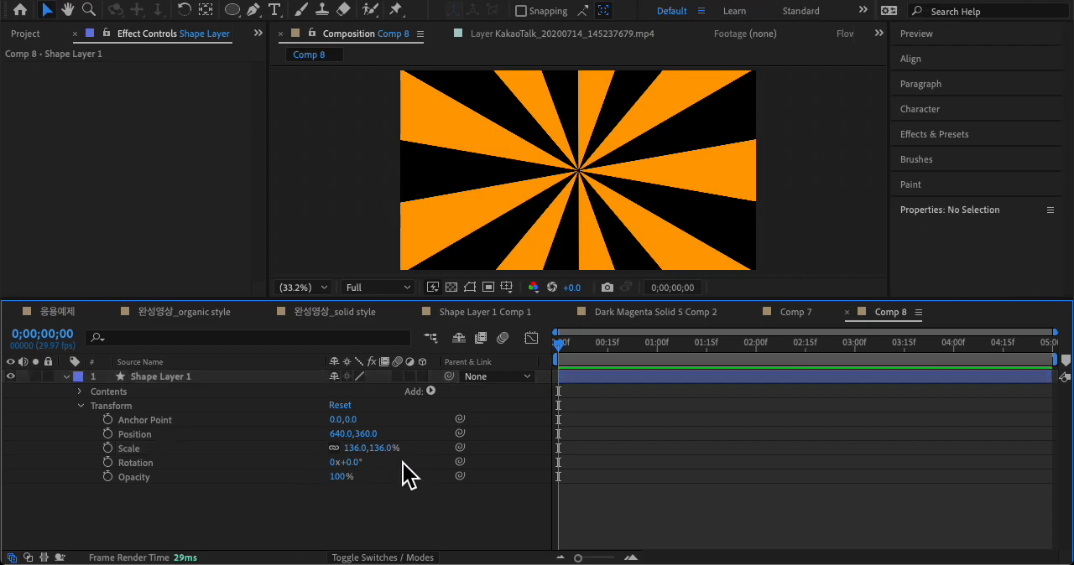
click(484, 312)
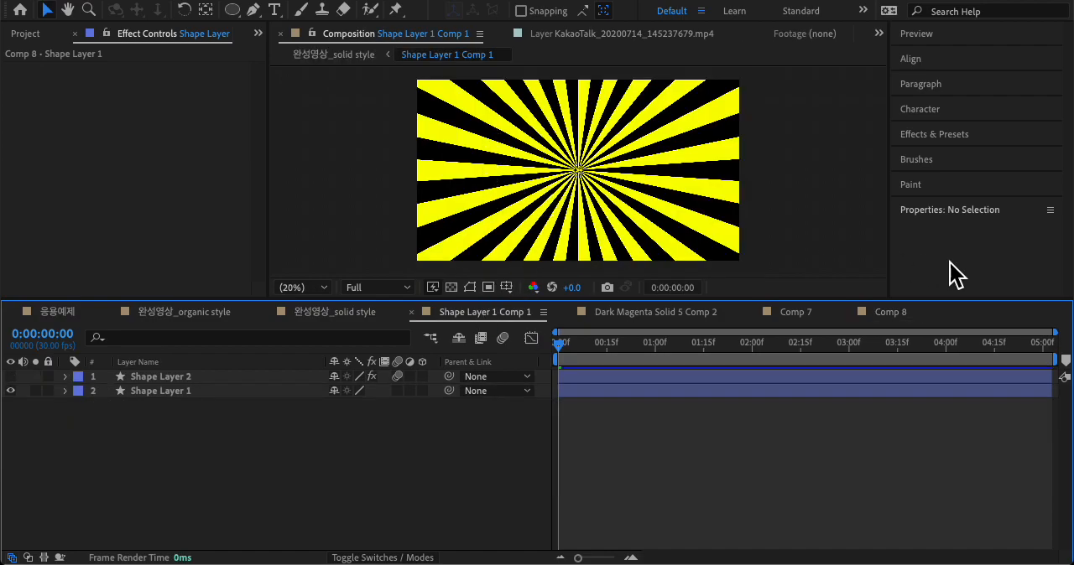
Step: Return to Comp 8 and enlarge the size of Ellipse Path 1 in Shape Layer 1 to 811 by 811
click(879, 313)
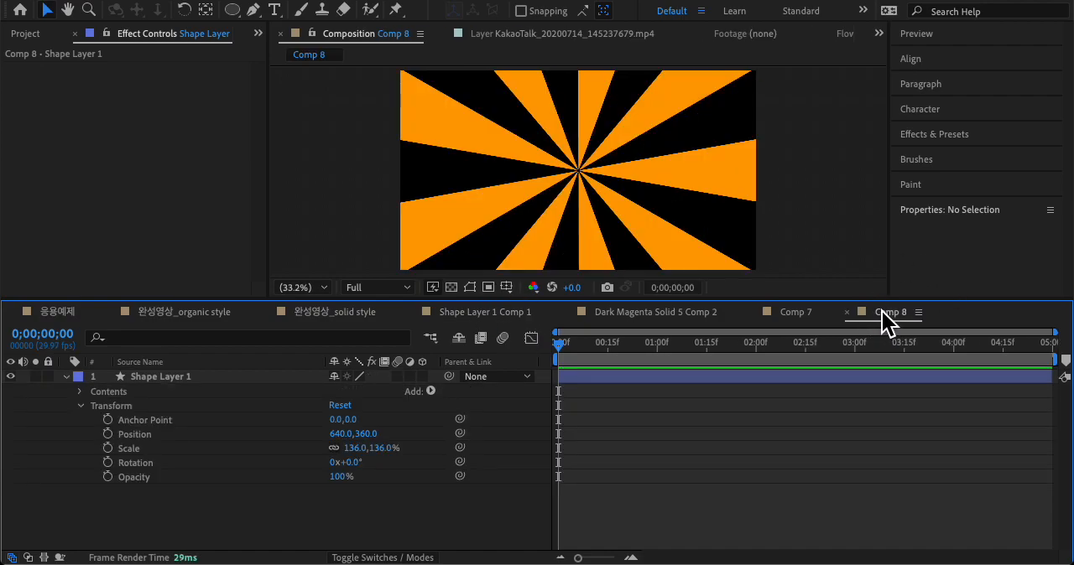
click(81, 396)
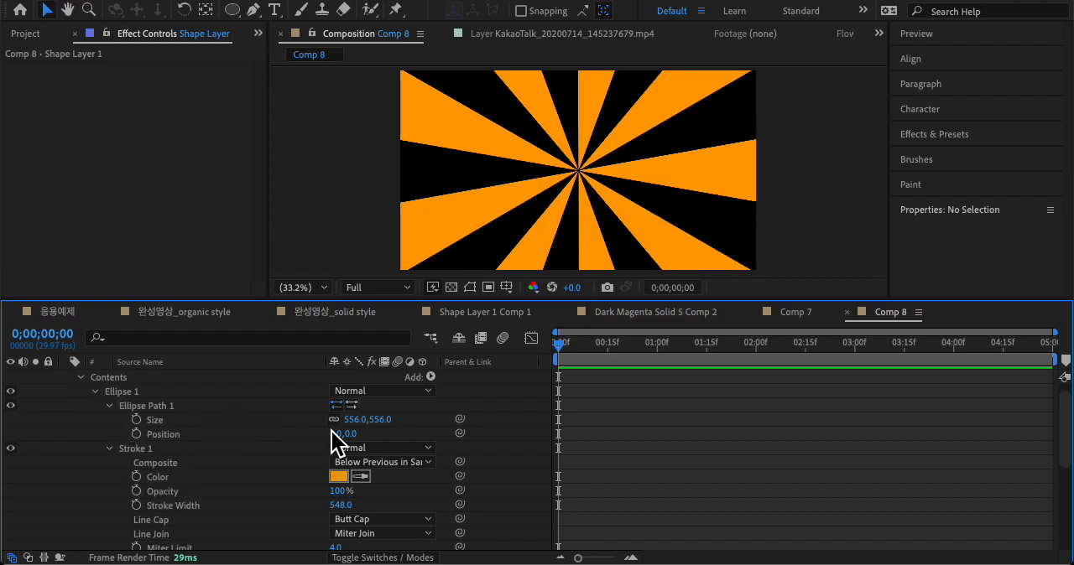
drag(348, 419, 569, 417)
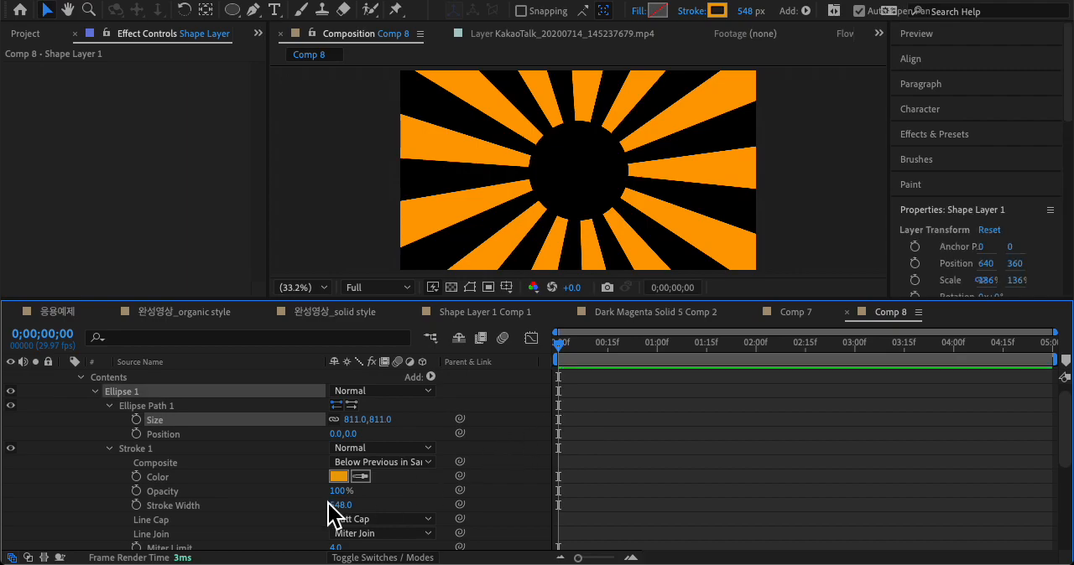
Step: Set the stroke width of Stroke 1 to 801 so the rays reach the circle's center
scroll(254, 503, down, 5)
scroll(252, 503, down, 3)
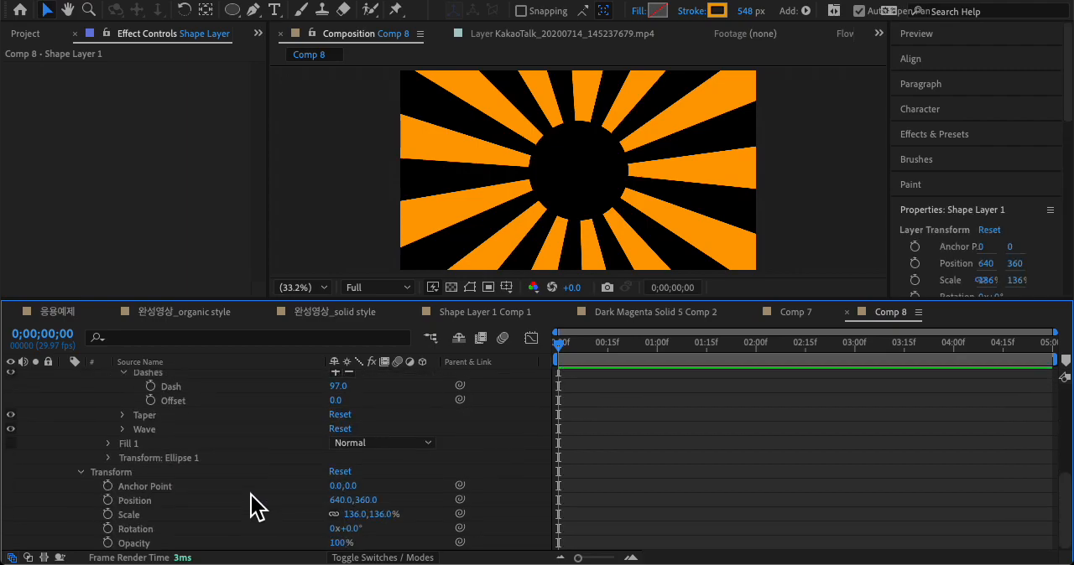
scroll(252, 503, up, 4)
click(212, 528)
click(229, 542)
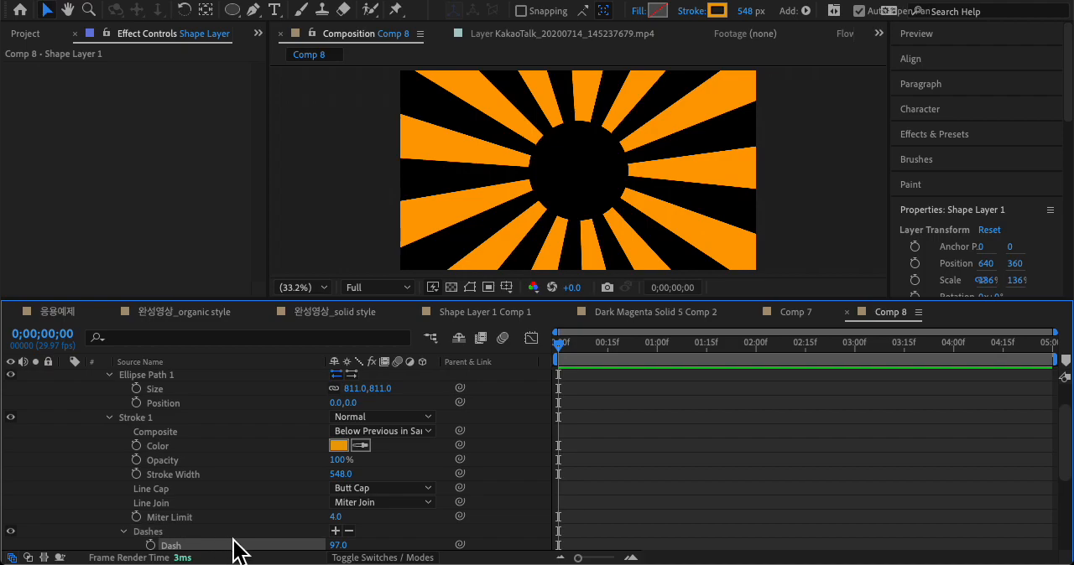
drag(341, 552, 343, 548)
click(314, 474)
drag(334, 475, 542, 470)
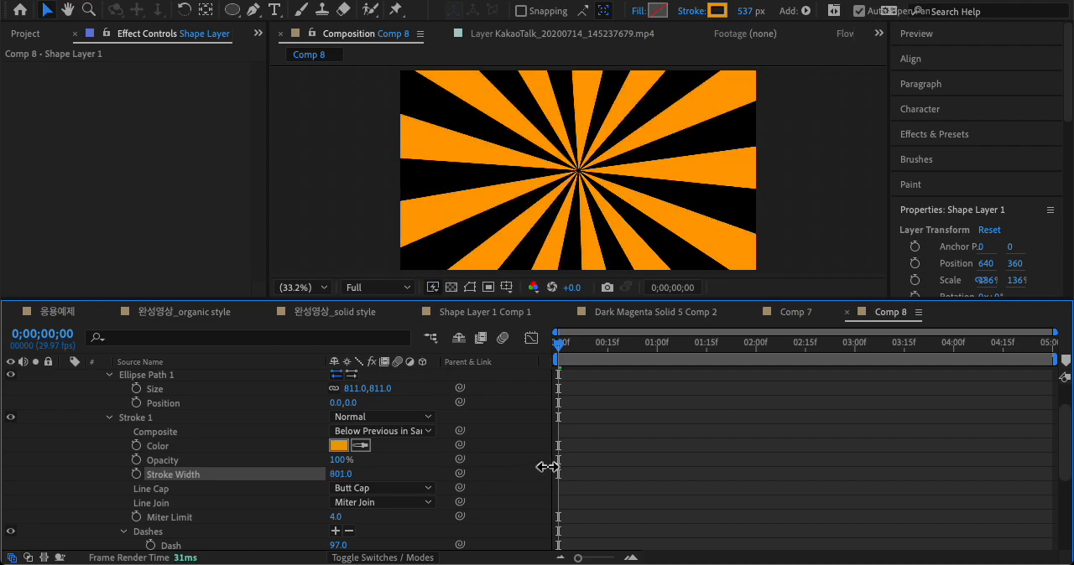
Step: Preview Comp 8 briefly and compare its rays with the finished Shape Layer 1 Comp 1
click(691, 482)
key(space)
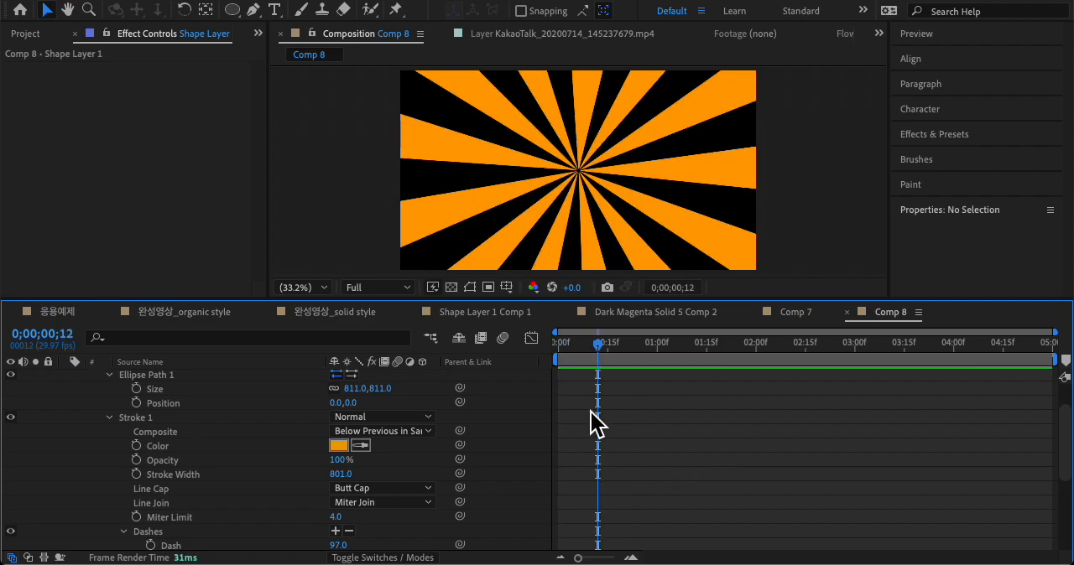
click(477, 312)
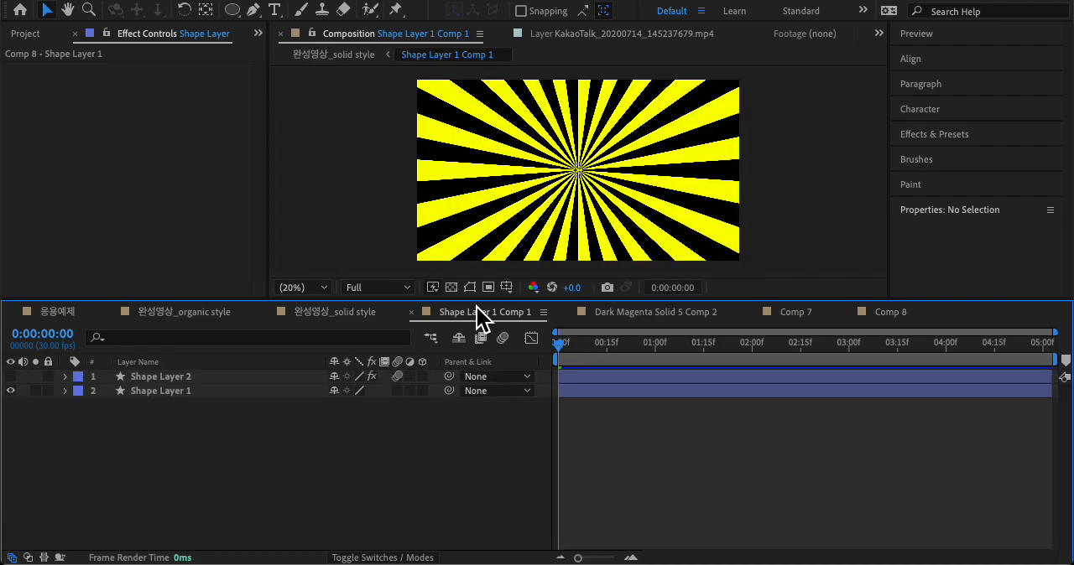
click(885, 313)
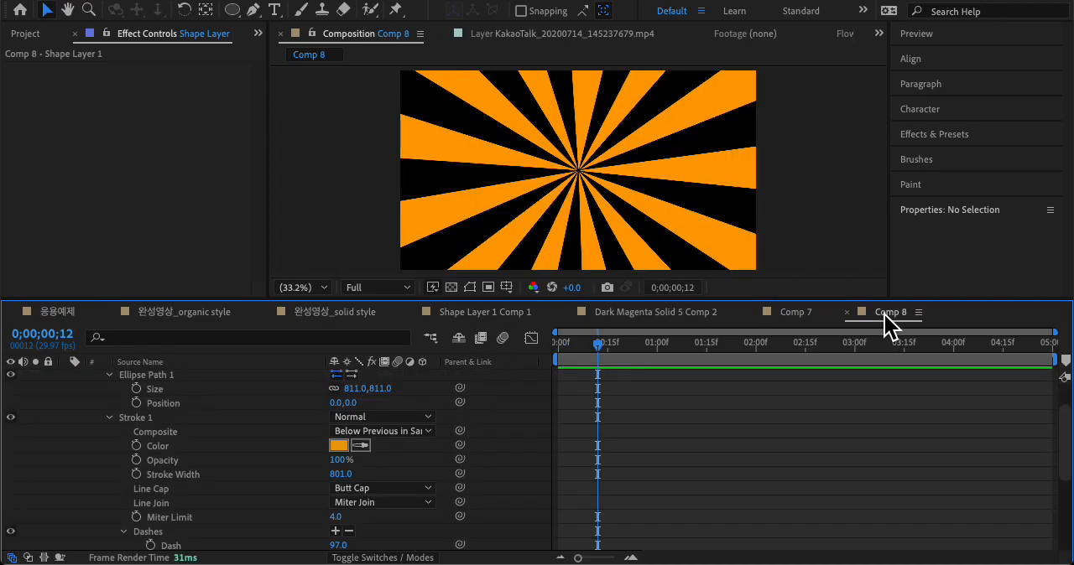
Step: Set the size of Ellipse Path 1 to 803 by 803 so the dashes close evenly around the circle
scroll(194, 429, up, 2)
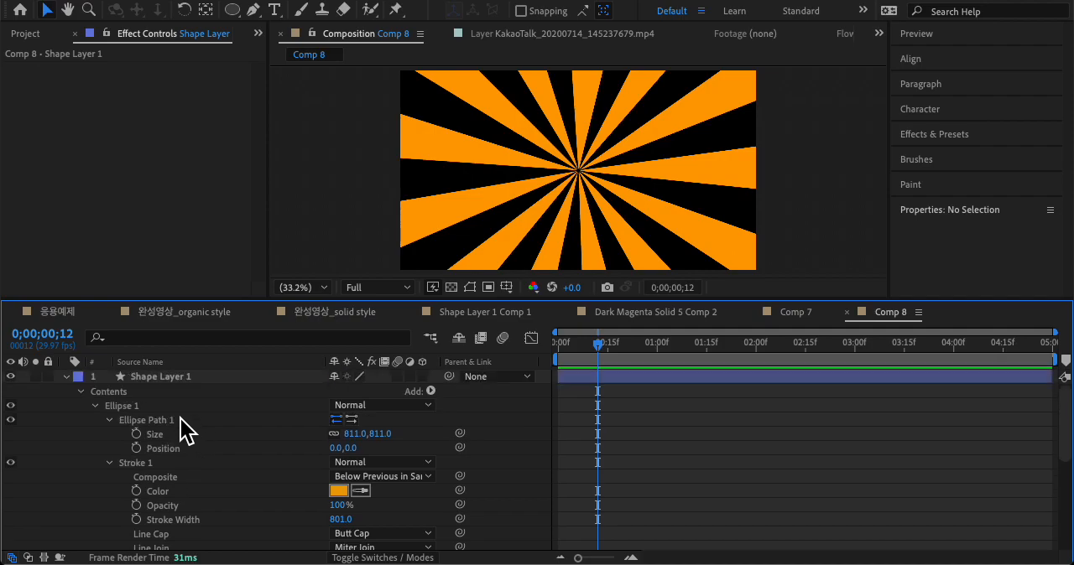
click(84, 393)
click(77, 394)
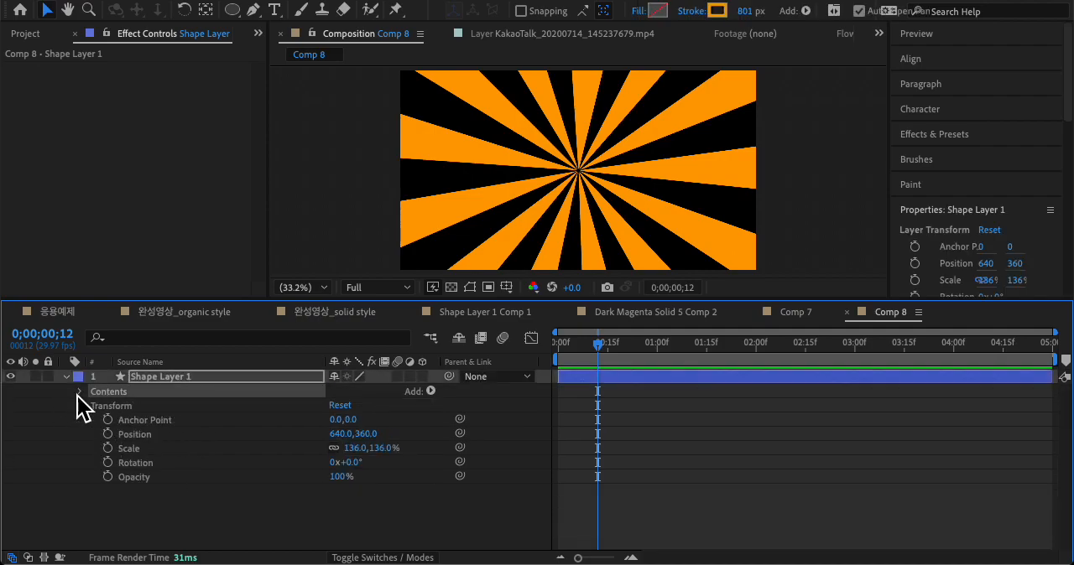
click(81, 392)
click(157, 406)
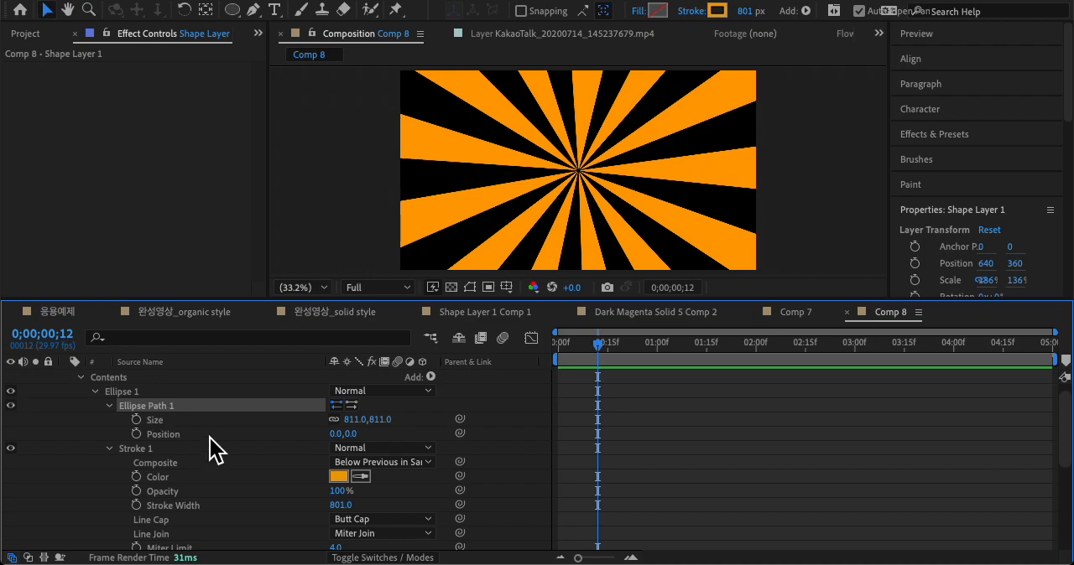
click(204, 420)
mouse_move(359, 428)
mouse_down()
mouse_move(386, 419)
mouse_move(351, 421)
mouse_up()
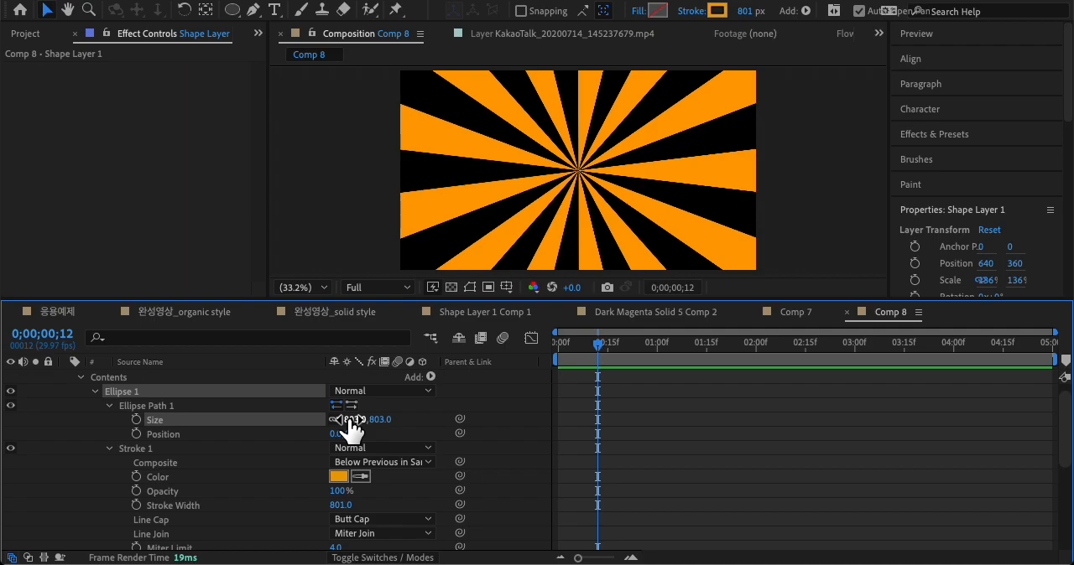
Step: Review the ellipse size, dash length, stroke width and transform properties of Shape Layer 1
scroll(243, 445, up, 1)
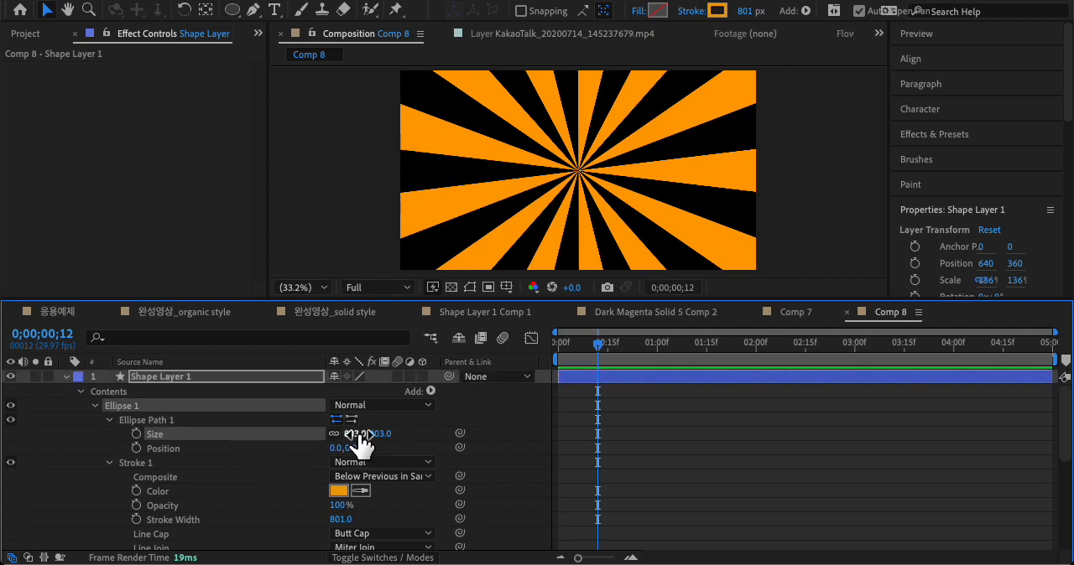
scroll(235, 502, down, 5)
click(215, 447)
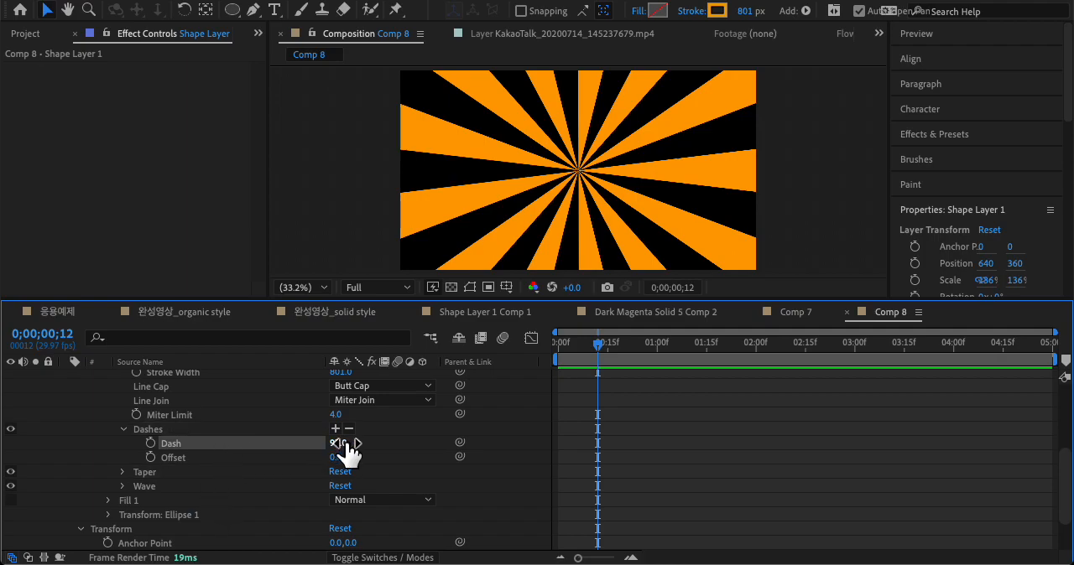
scroll(186, 530, down, 2)
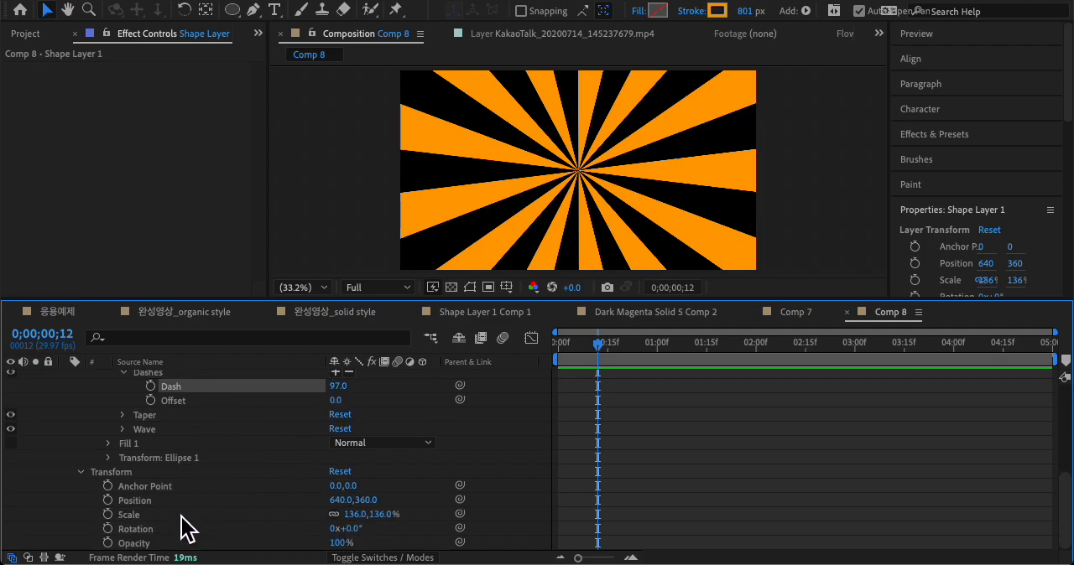
scroll(186, 530, up, 7)
click(195, 515)
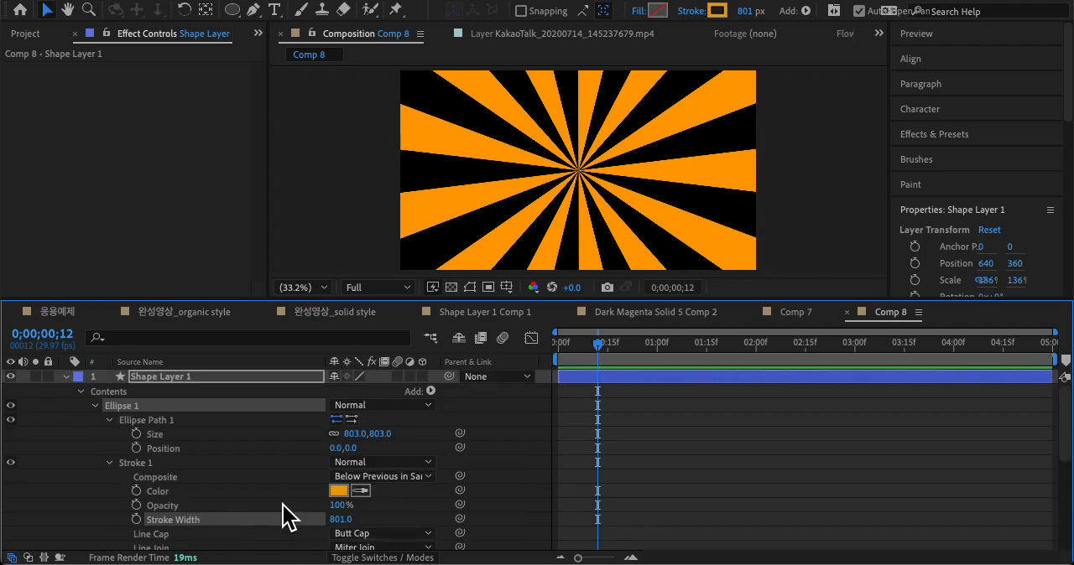
scroll(257, 477, down, 7)
click(140, 477)
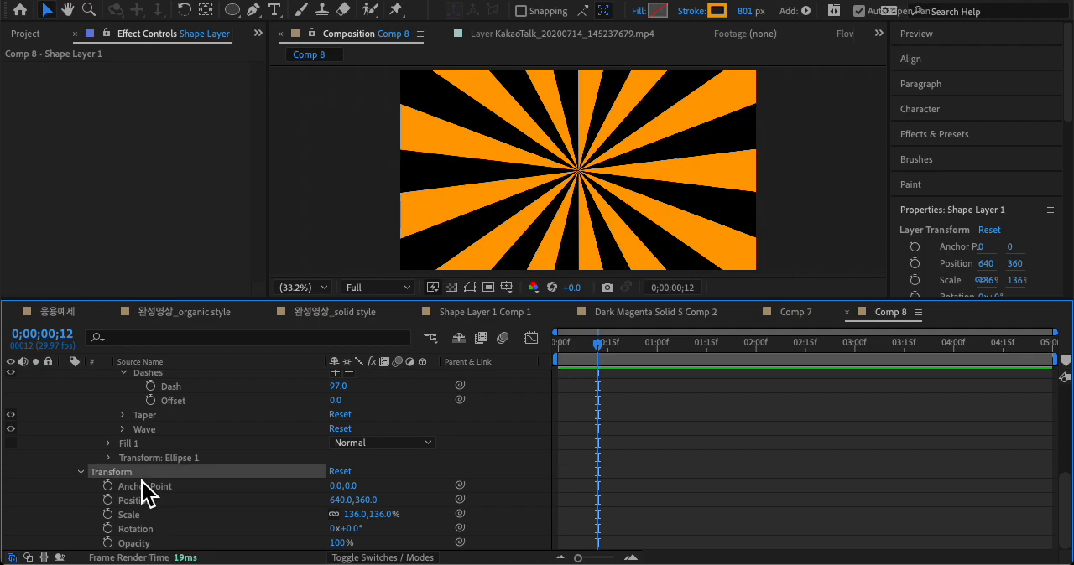
scroll(138, 479, up, 7)
Step: Collapse the layer's Contents group, scale Shape Layer 1 to 93%, and preview the composition
click(81, 392)
click(174, 376)
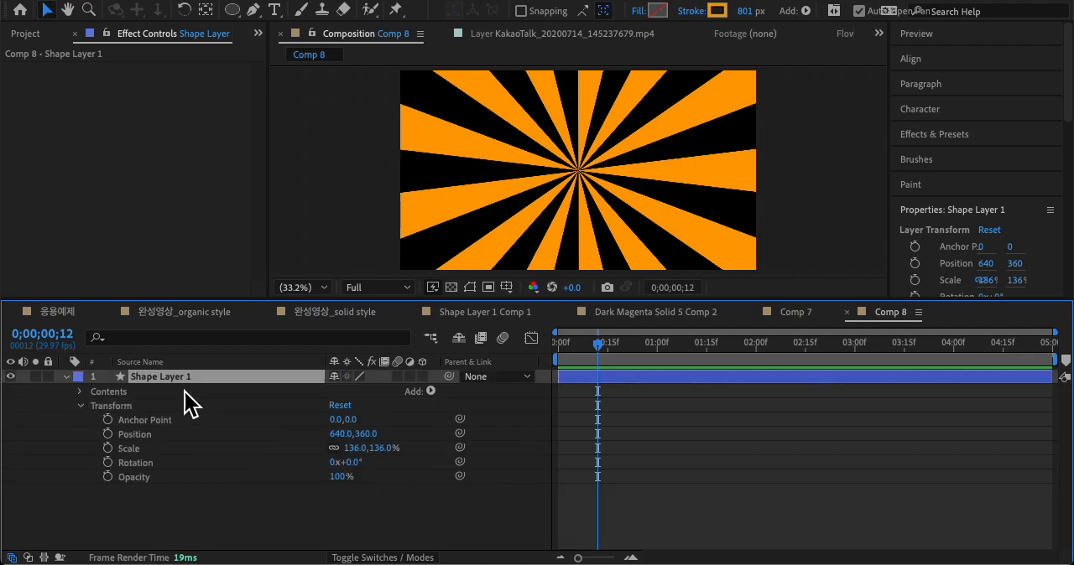
click(137, 452)
mouse_move(369, 449)
mouse_down()
mouse_move(299, 453)
mouse_move(370, 441)
mouse_up()
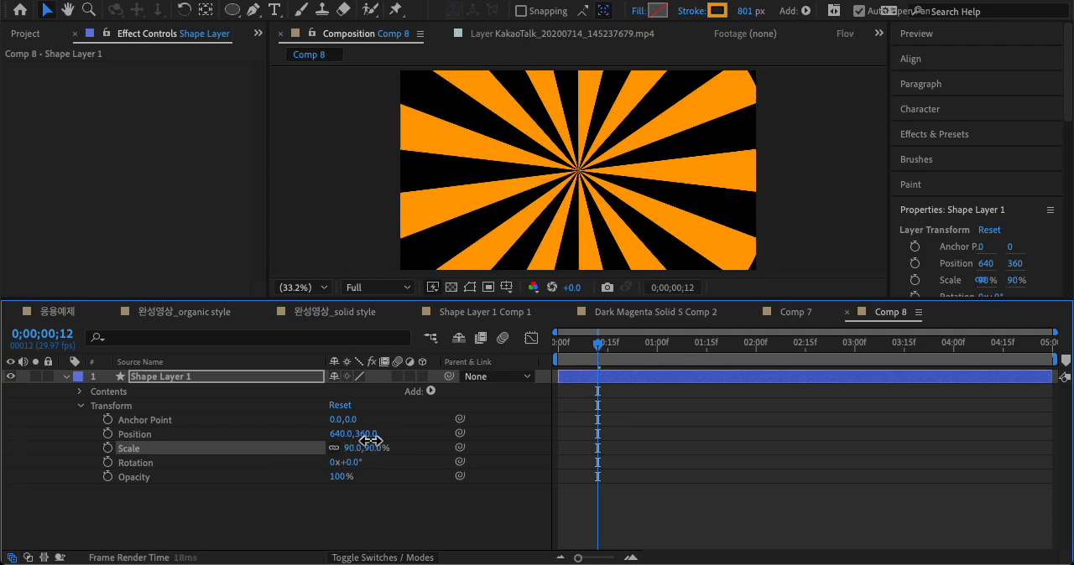
click(402, 513)
key(space)
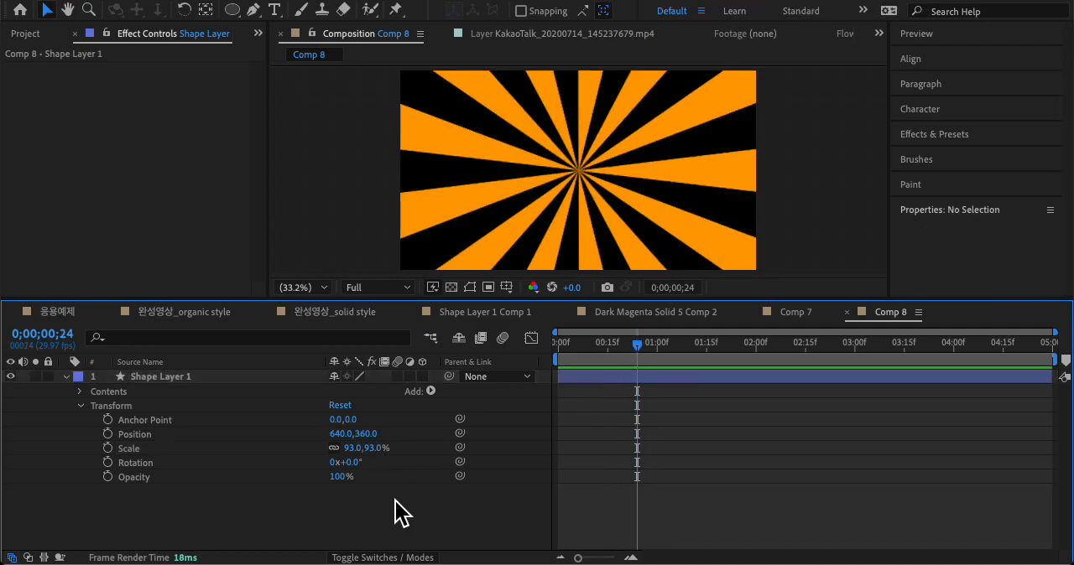
Step: Add a Rotation keyframe of 0x+0.0° to Shape Layer 1 at 0;00;00;00
click(213, 377)
click(138, 504)
click(150, 464)
click(252, 504)
click(186, 465)
drag(622, 348, 347, 340)
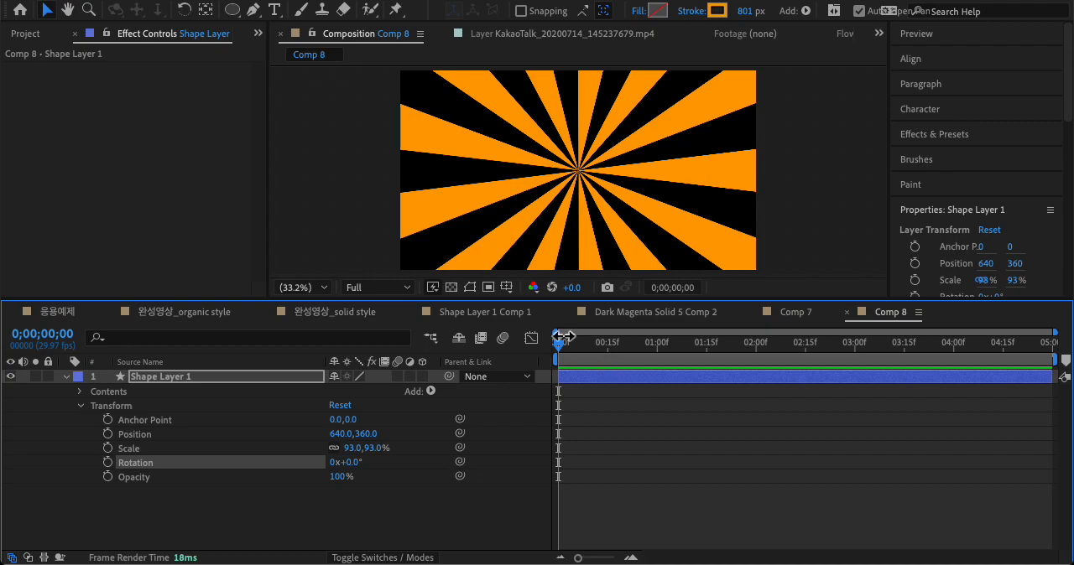
click(307, 546)
drag(546, 342, 467, 387)
click(150, 463)
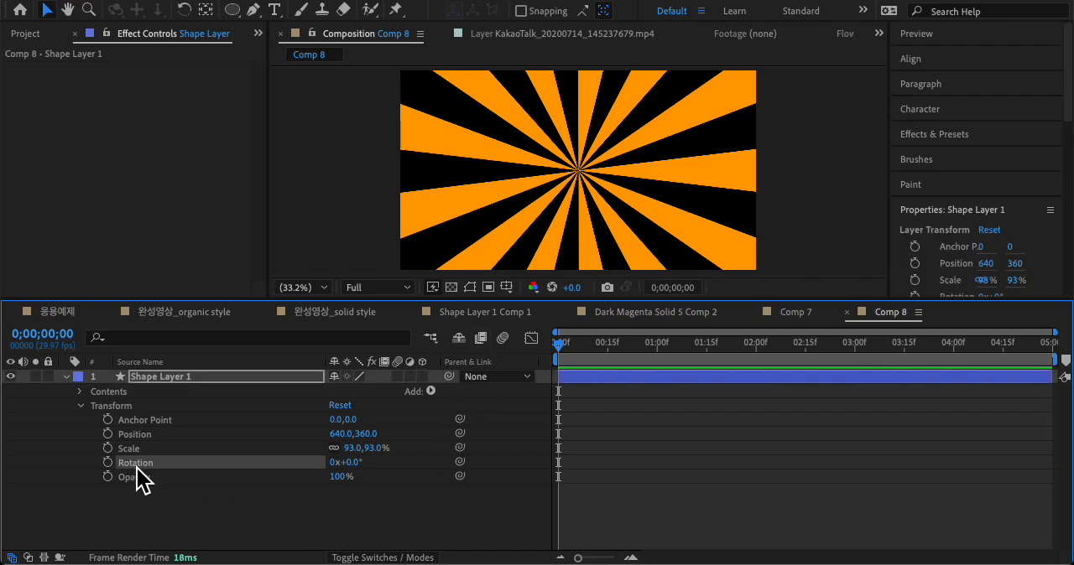
click(107, 462)
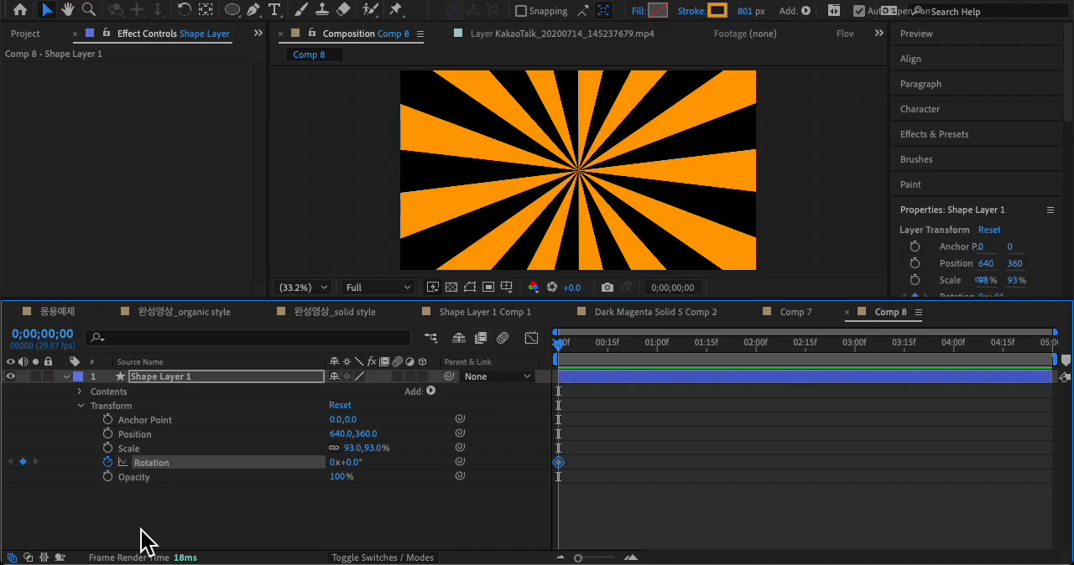
Step: Set the Rotation of Shape Layer 1 to 10 full turns at 0;00;04;29 and preview the spin
drag(594, 350, 1049, 357)
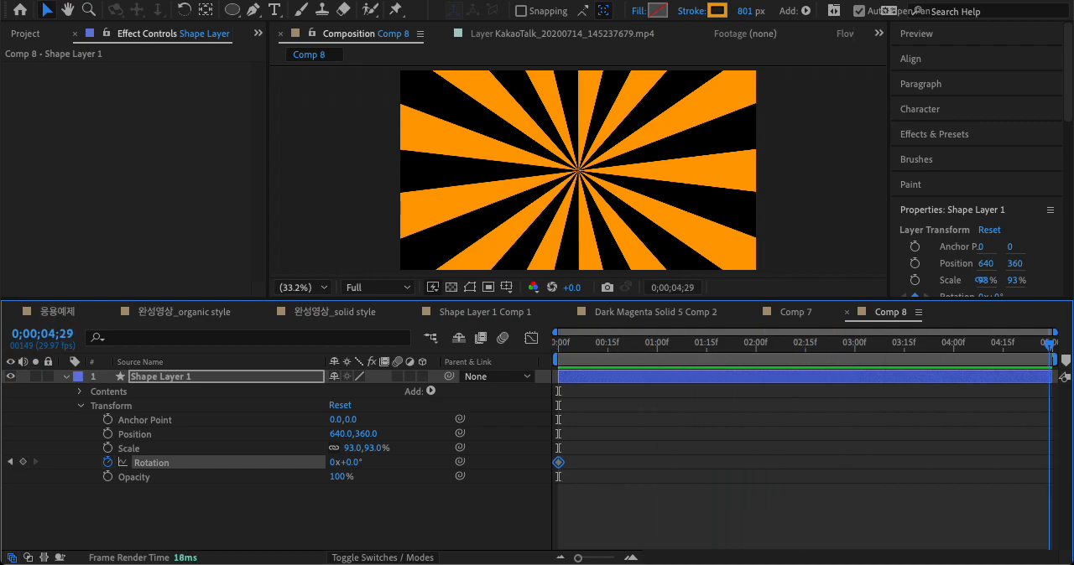
click(336, 464)
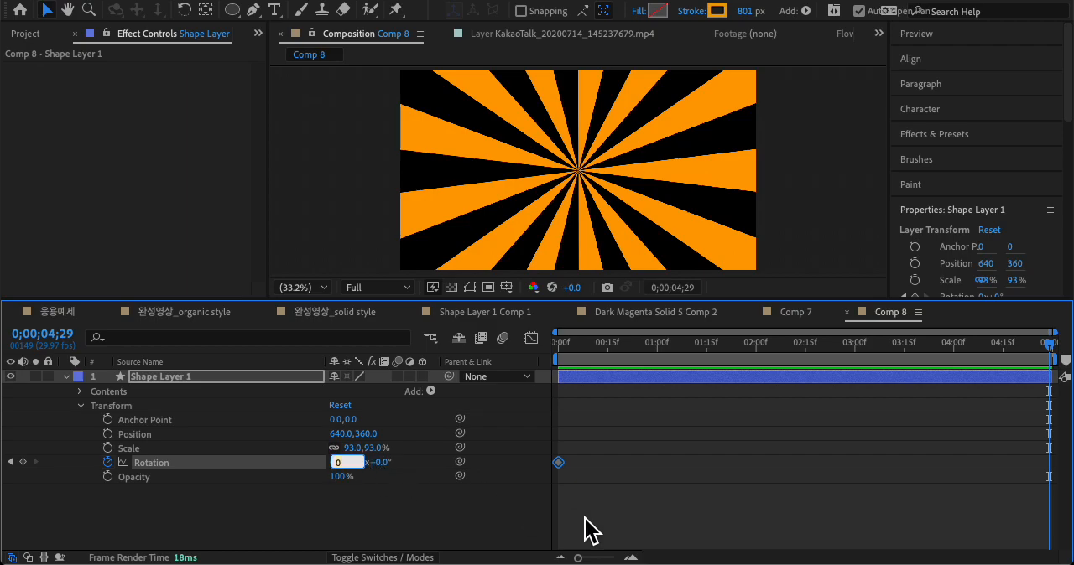
text(10)
key(Return)
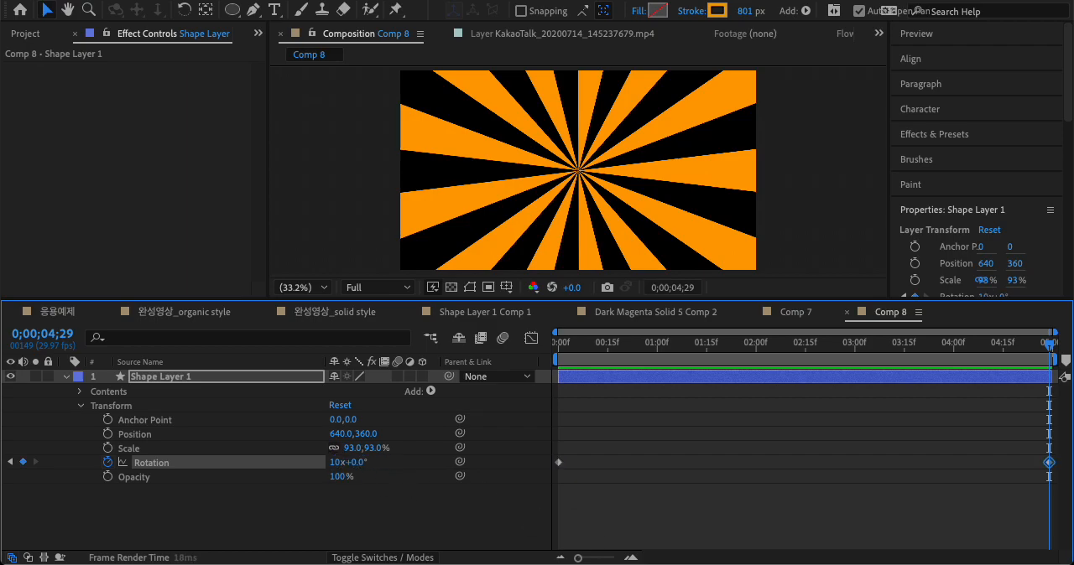
key(space)
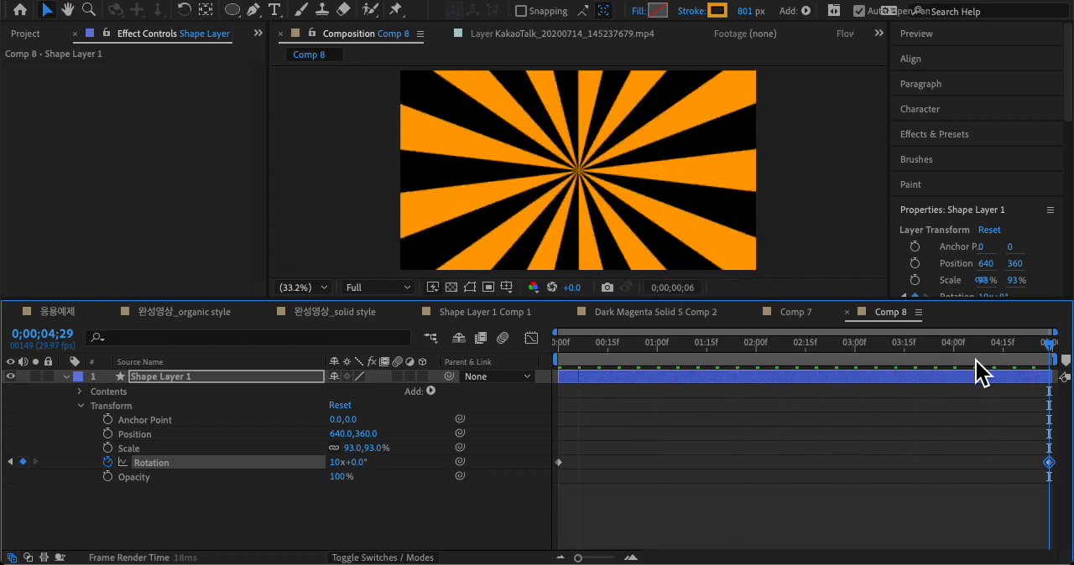
key(space)
Step: Set the Rotation of Shape Layer 1 to -10 full turns at 0;00;04;29 and preview the reversed spin
click(1044, 345)
mouse_move(1048, 351)
mouse_down()
mouse_move(907, 353)
mouse_move(1050, 348)
mouse_up()
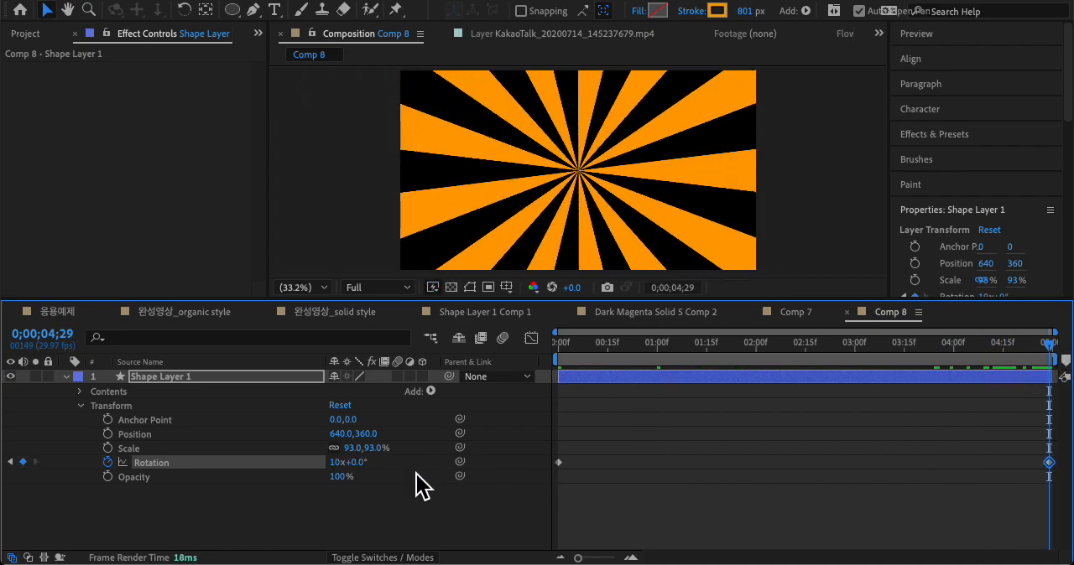
click(338, 466)
click(554, 407)
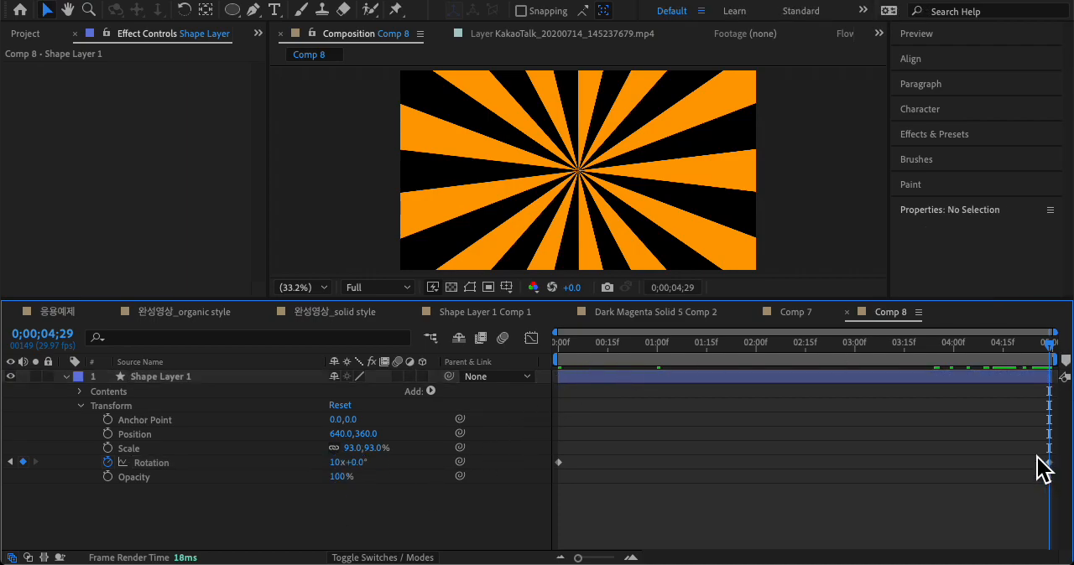
drag(1037, 454, 1058, 492)
click(337, 462)
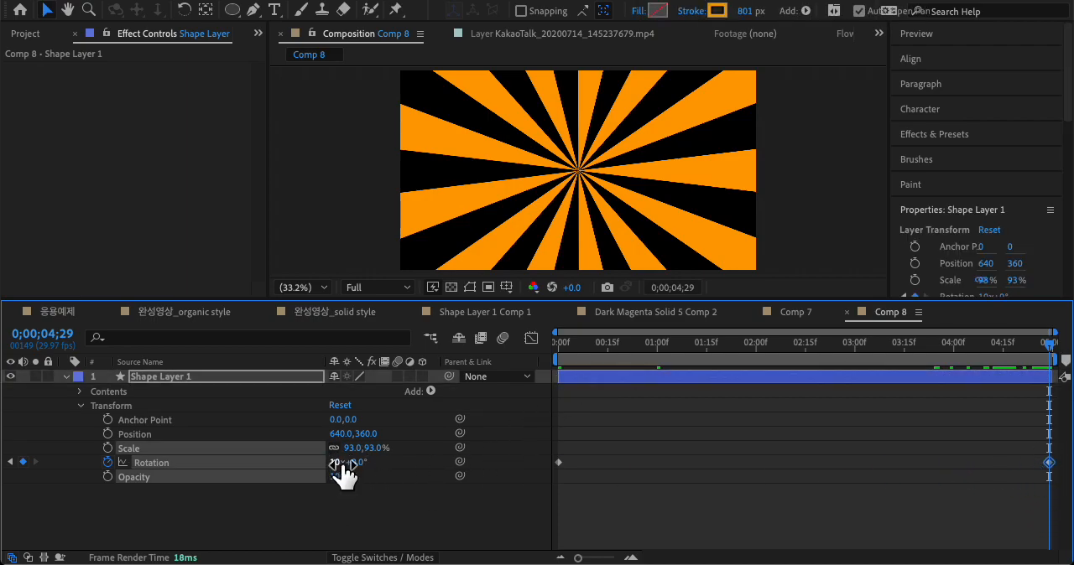
text(-10)
key(Return)
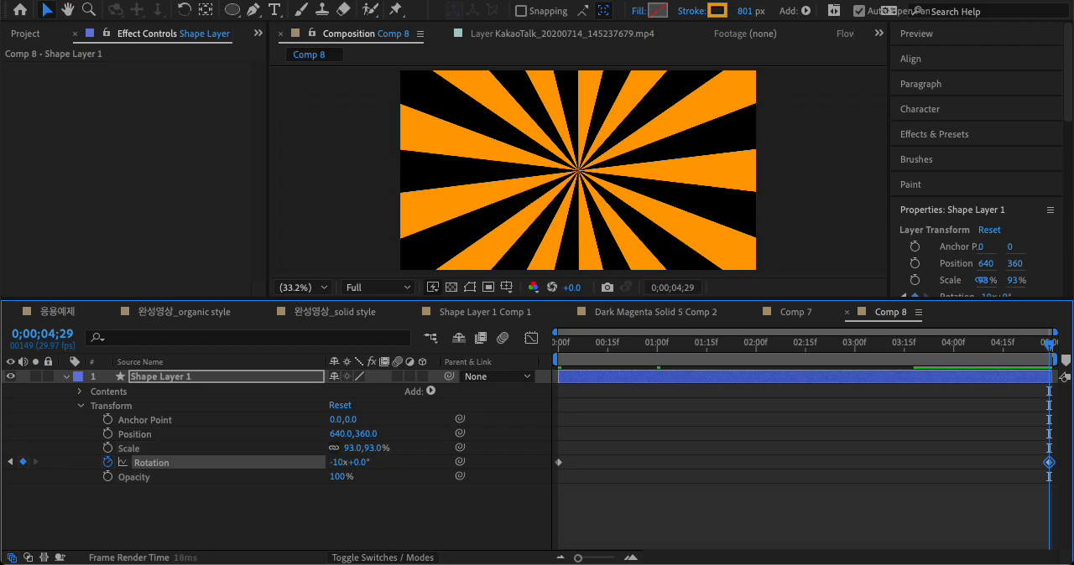
key(space)
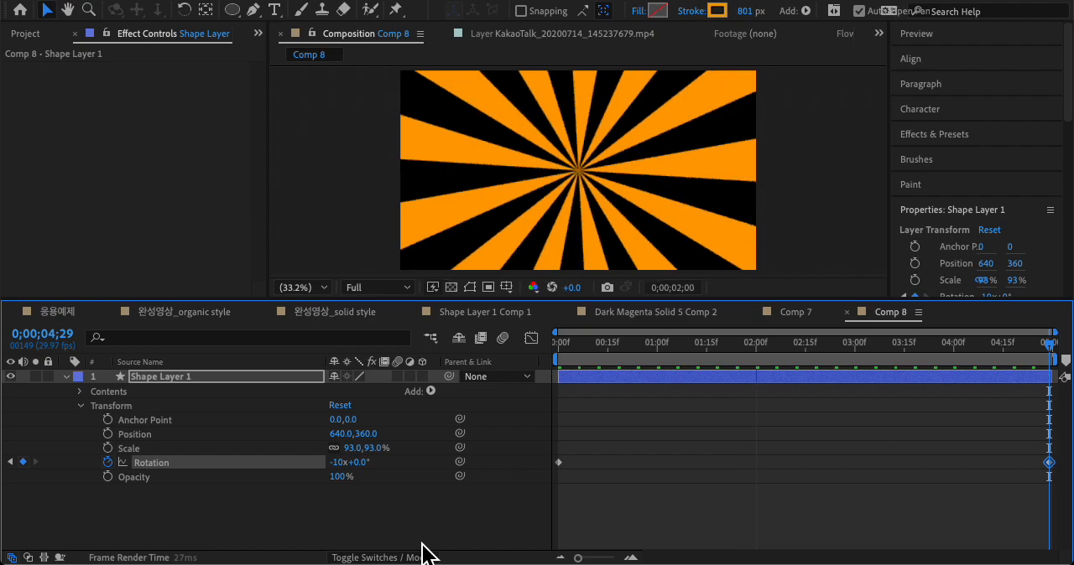
click(599, 508)
Step: Enable motion blur for Shape Layer 1 and preview the spinning rays, finishing at the composition's last frame
click(270, 387)
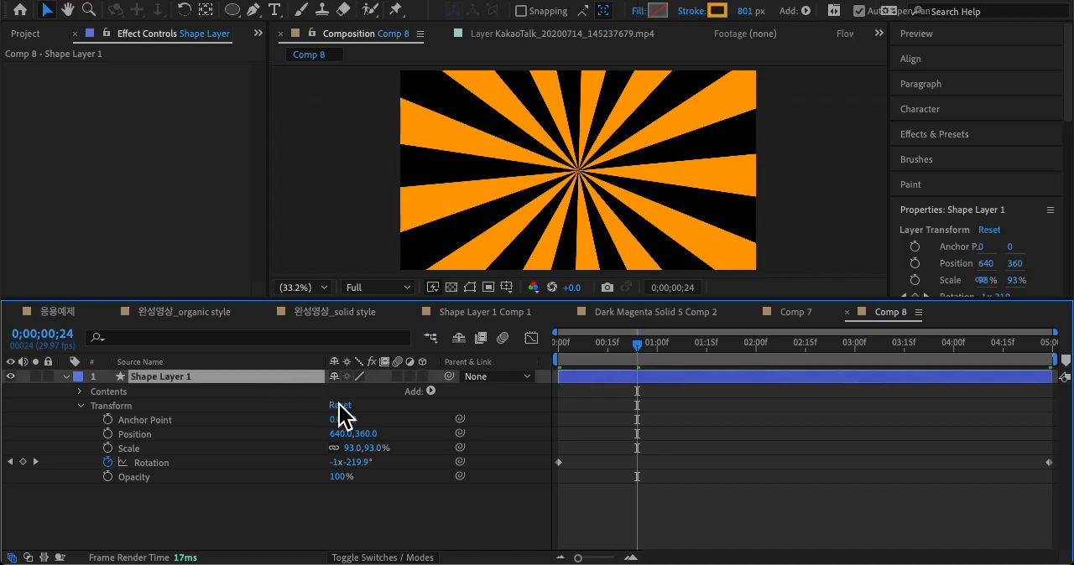
click(398, 377)
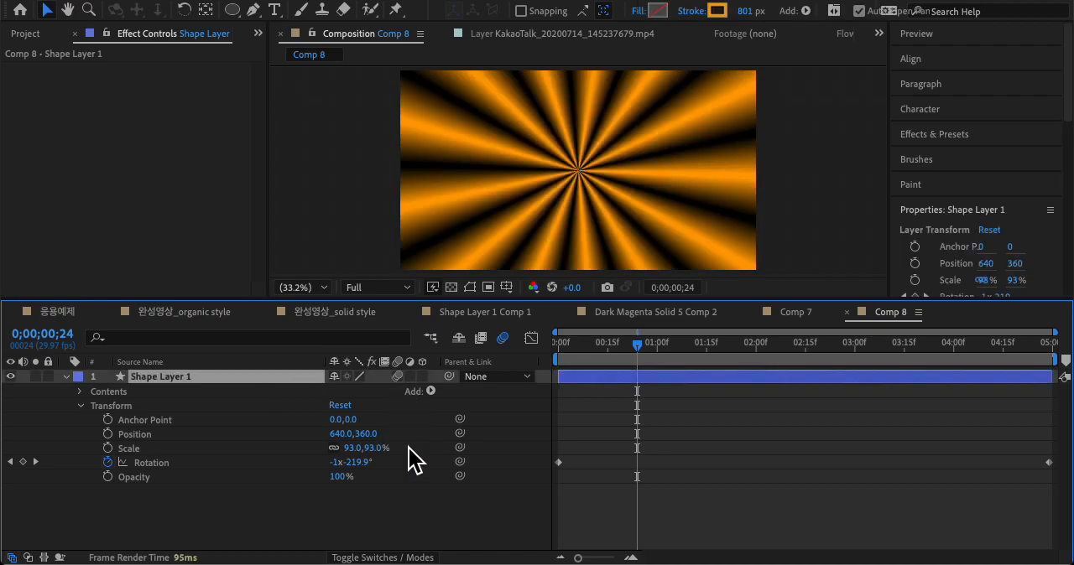
key(space)
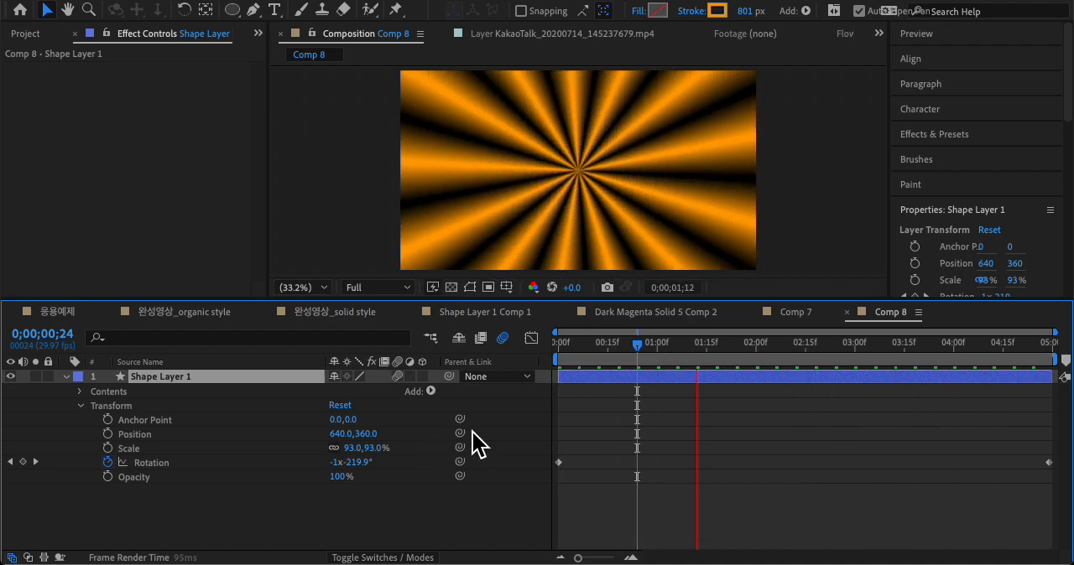
key(space)
drag(1042, 346, 1054, 348)
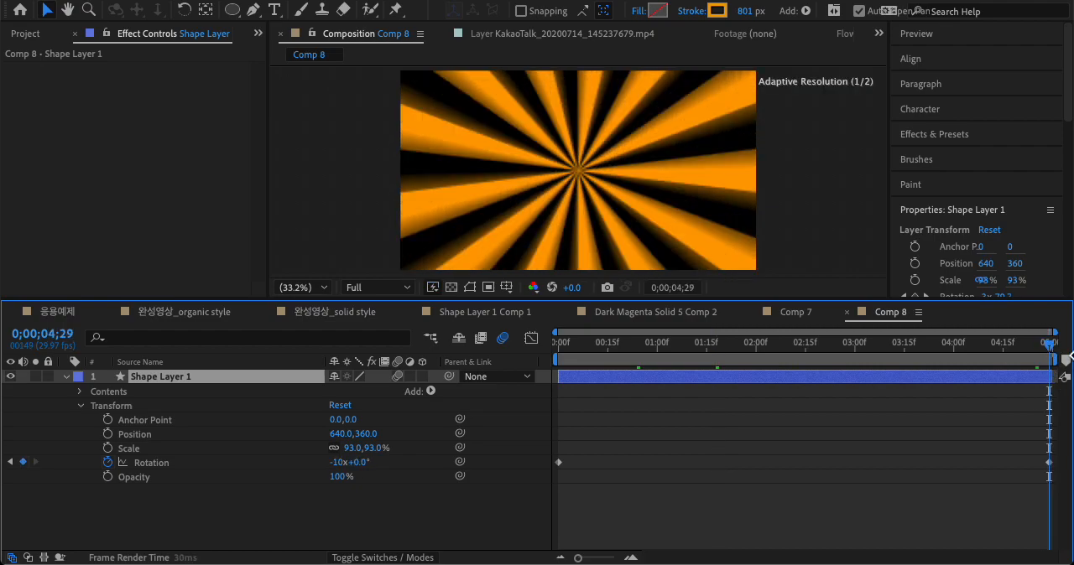
Step: Set the Rotation keyframe of Shape Layer 1 at 0;00;04;29 to -146 full turns and preview the faster spin
drag(1020, 449, 1068, 476)
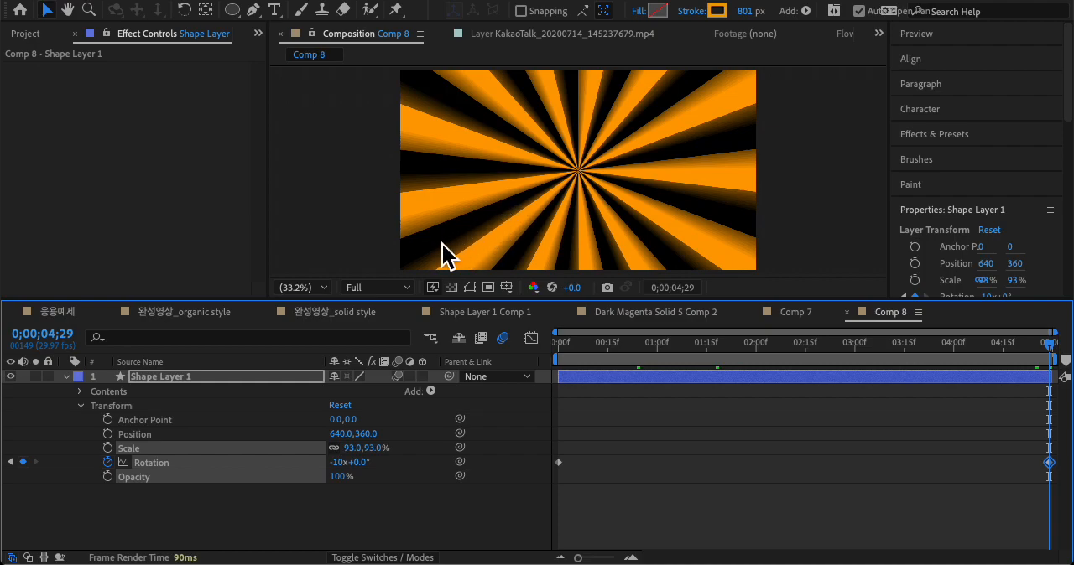
mouse_move(343, 463)
mouse_down()
mouse_move(287, 471)
mouse_move(320, 467)
mouse_move(298, 486)
mouse_move(362, 462)
mouse_up()
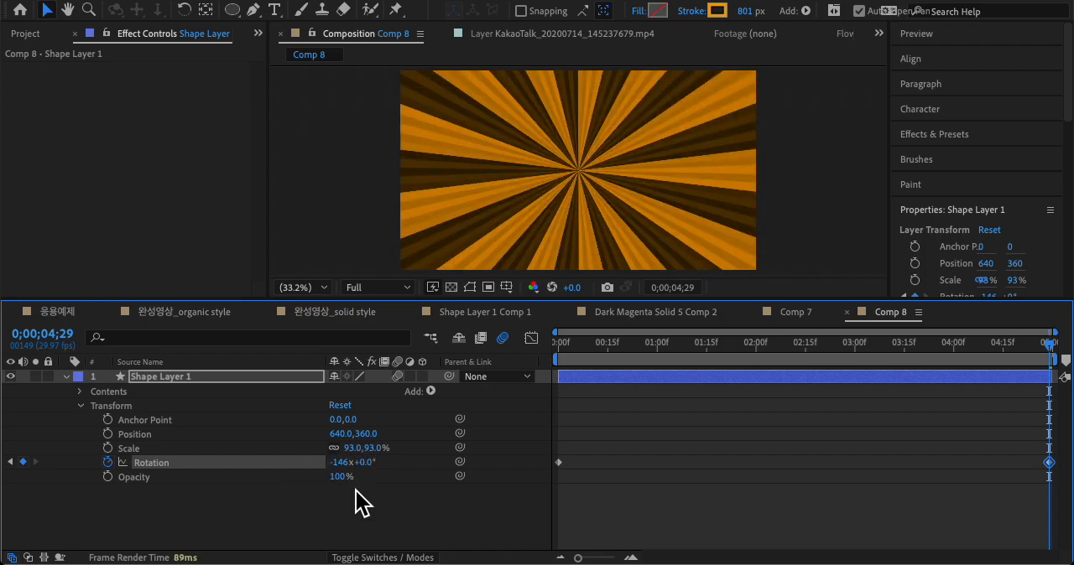
key(space)
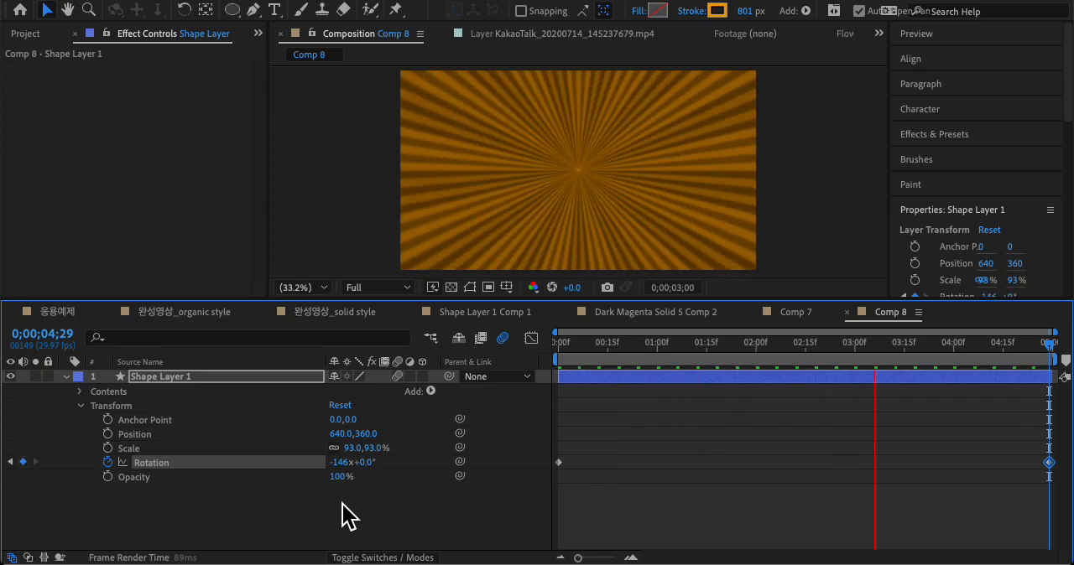
key(space)
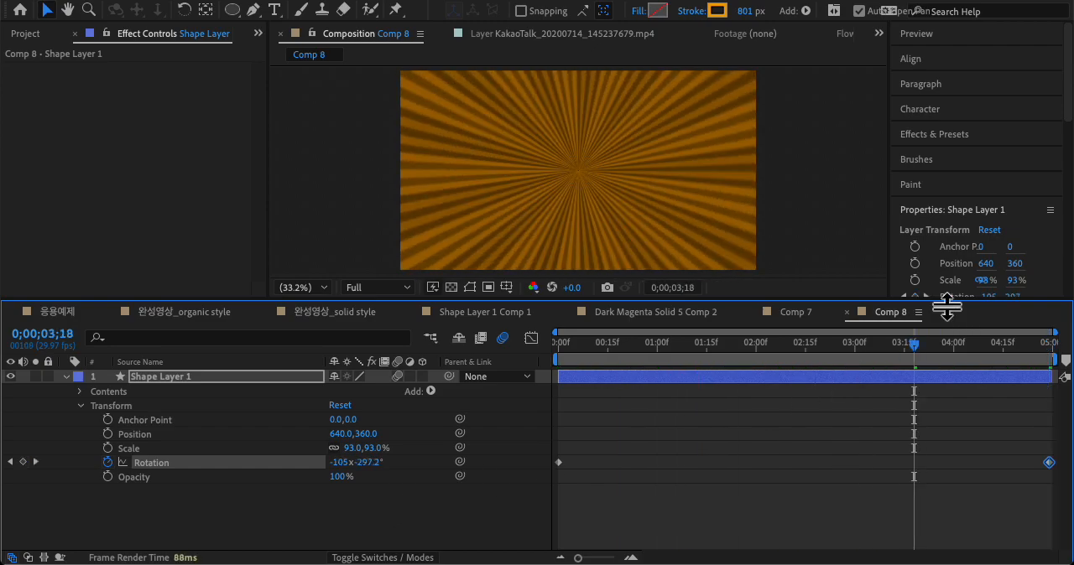
Step: Find CC Radial Blur among the blur effects and apply it to Shape Layer 1
click(955, 135)
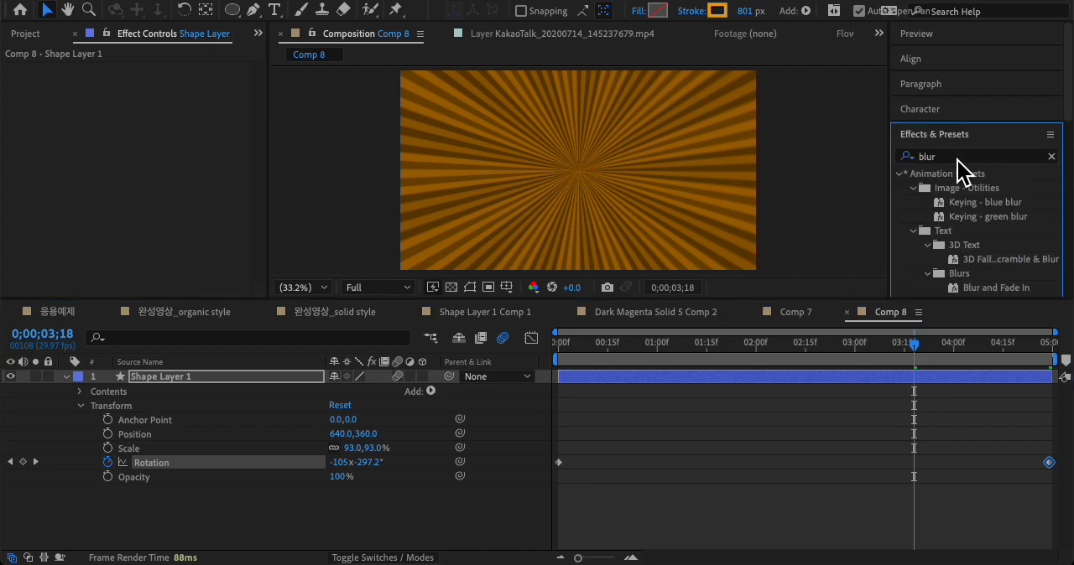
scroll(994, 235, down, 5)
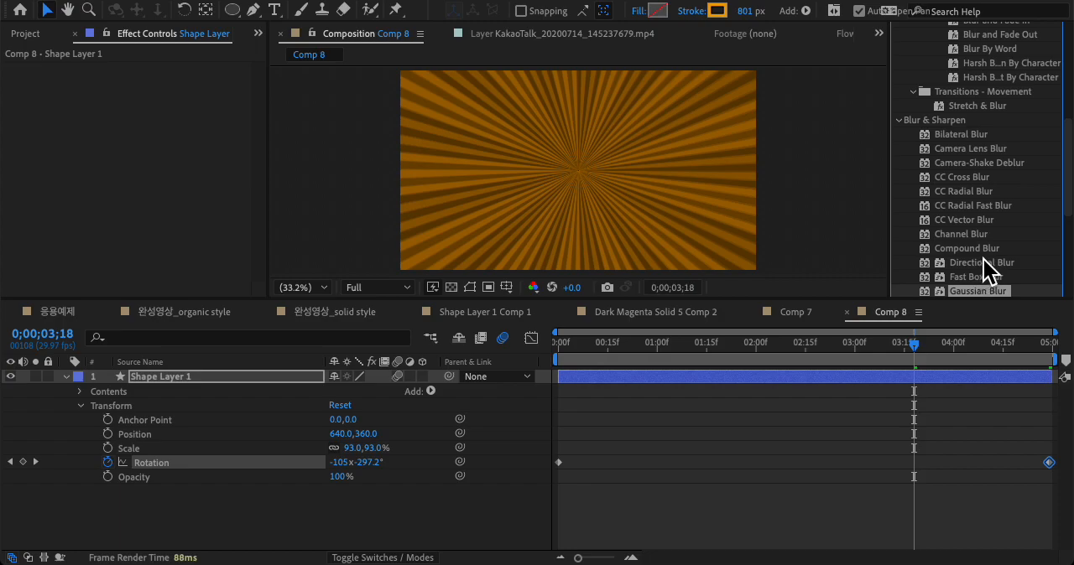
click(963, 192)
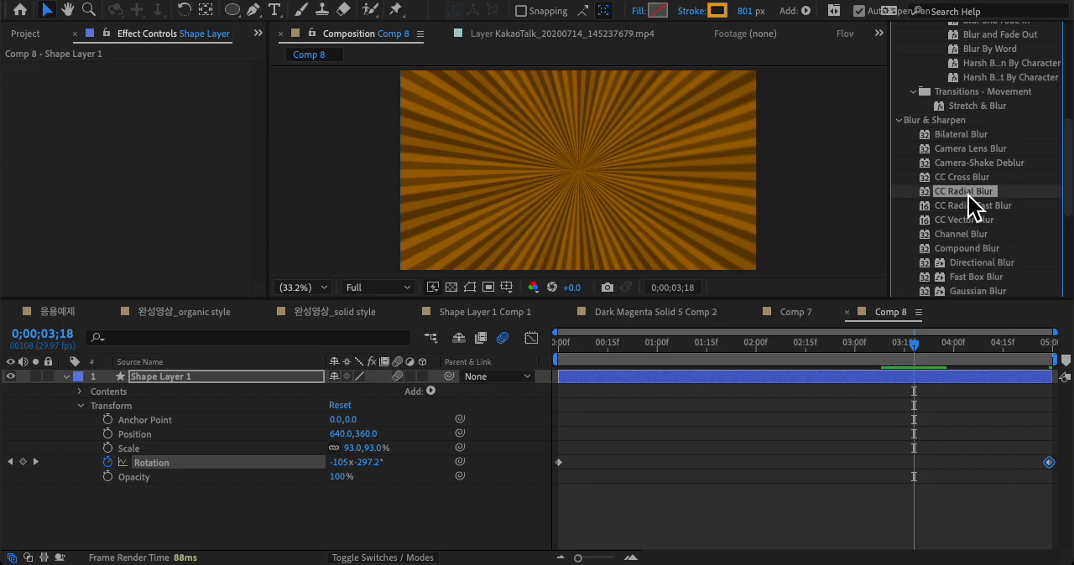
drag(714, 174, 676, 186)
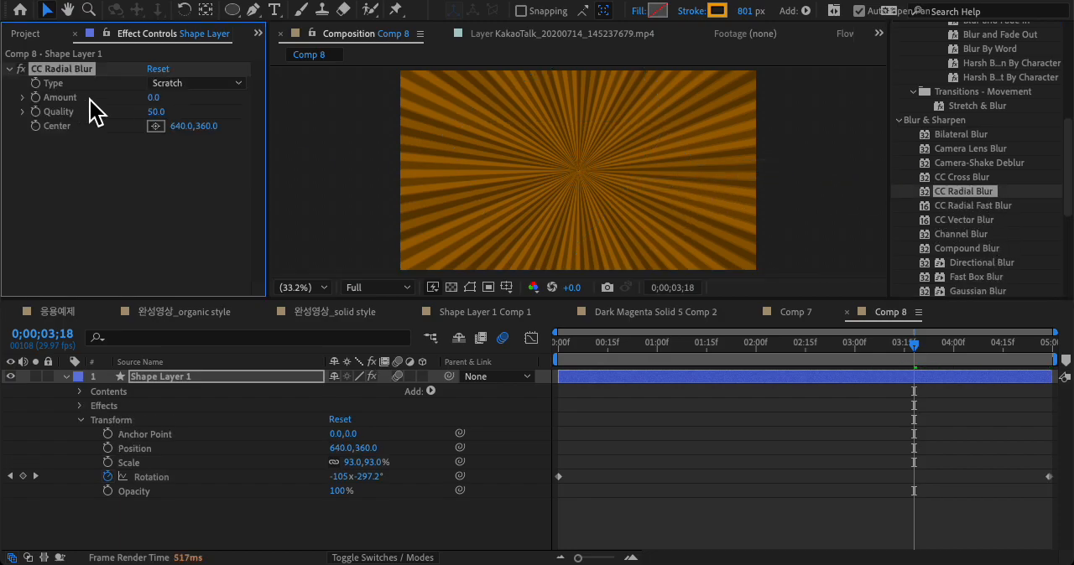
Step: Set the CC Radial Blur Type to Fading Zoom
click(193, 83)
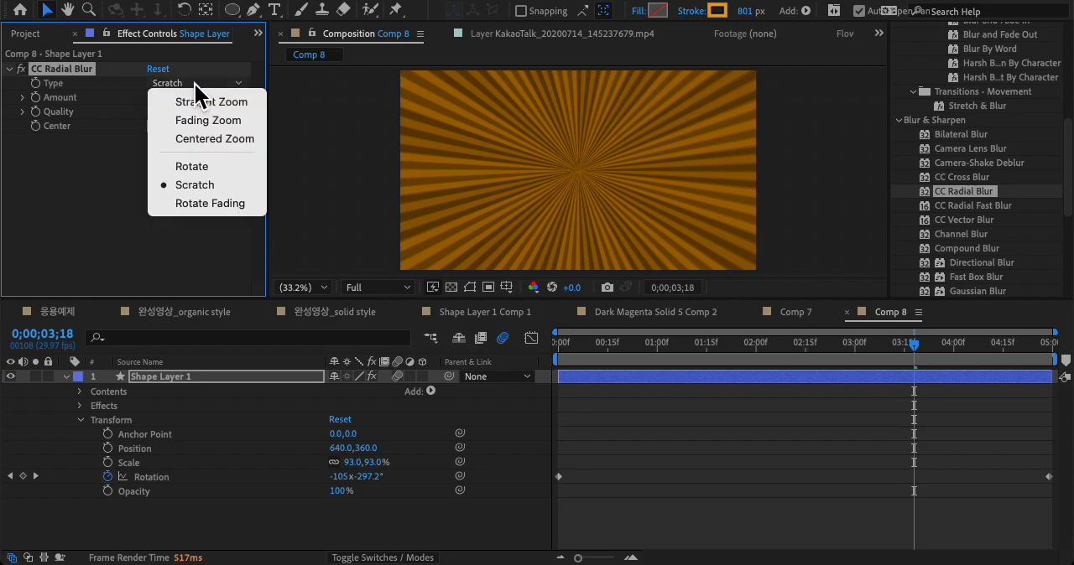
click(226, 105)
click(215, 84)
click(209, 122)
click(215, 100)
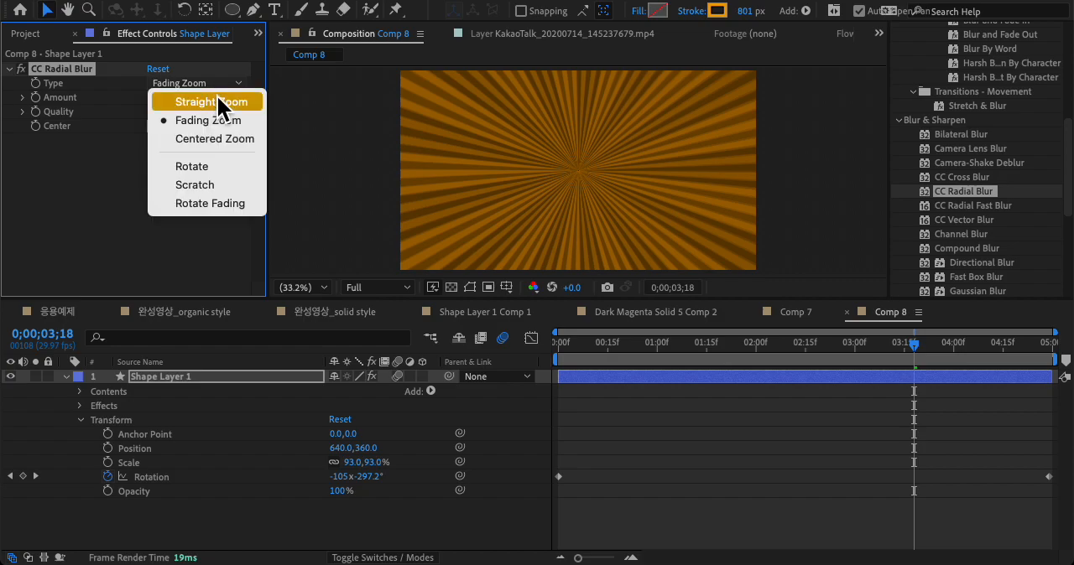
click(214, 119)
Step: Set the CC Radial Blur Amount to 59.0 and Quality to 51.7, and preview the blurred rays
mouse_move(169, 103)
mouse_down()
mouse_move(198, 110)
mouse_move(160, 112)
mouse_up()
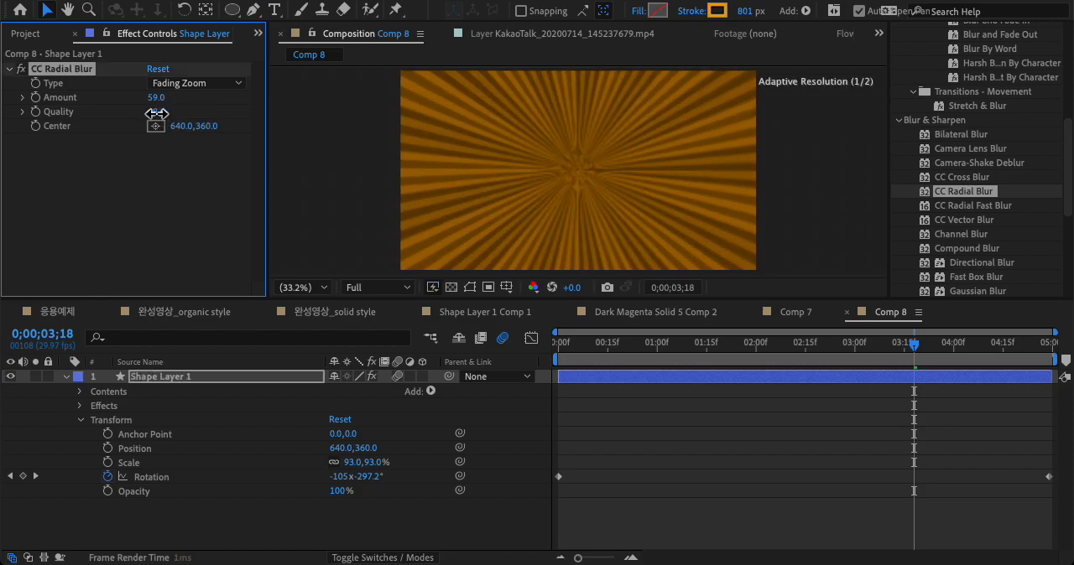
key(space)
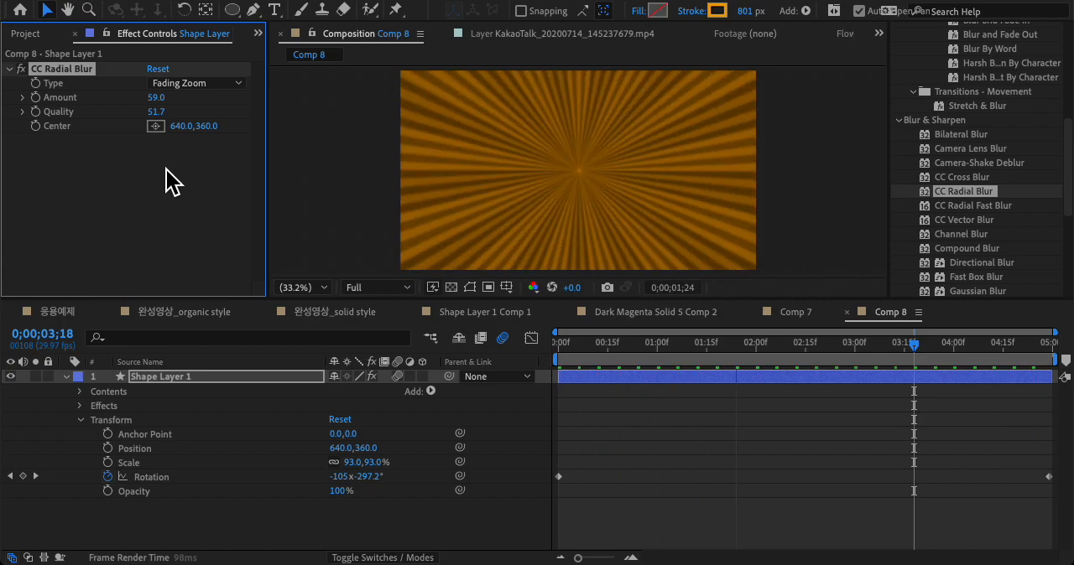
key(space)
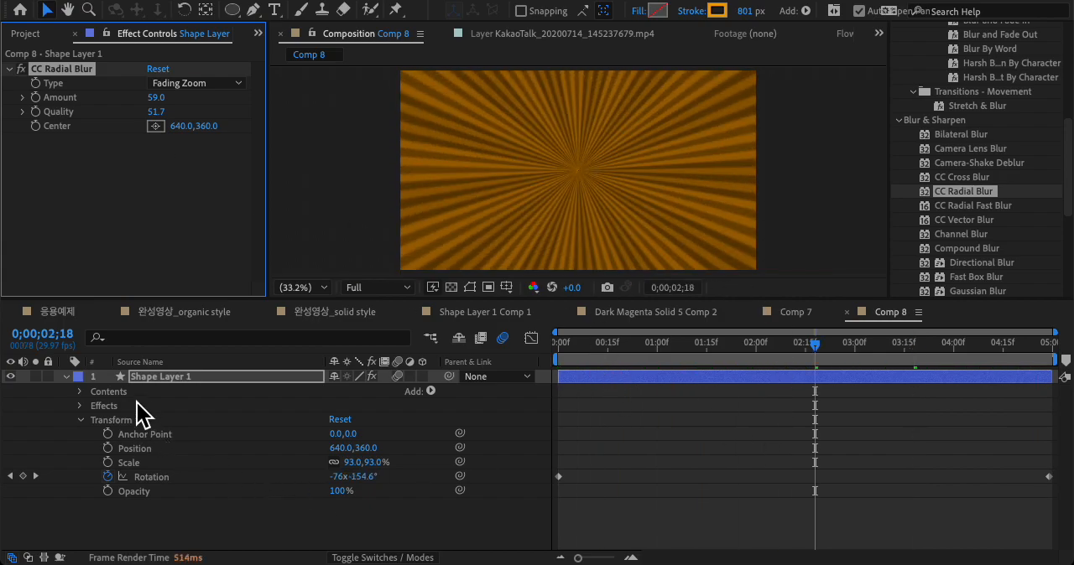
Step: Collapse the properties of Shape Layer 1, check the example in Shape Layer 1 Comp 1, and return to Comp 8
click(67, 377)
click(487, 314)
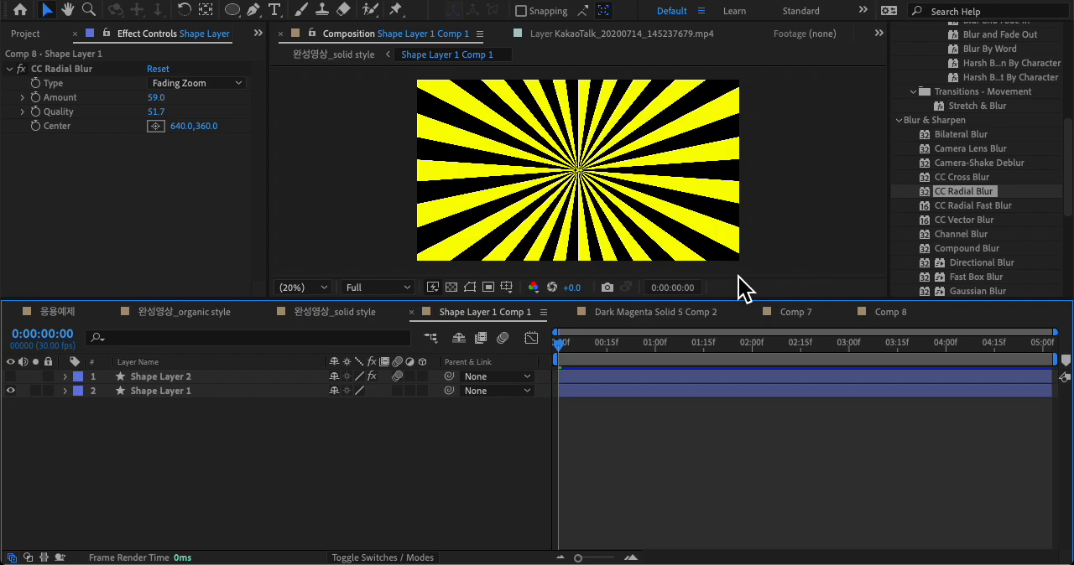
click(890, 313)
click(137, 412)
Step: Search the effects for glow and apply the Stylize Glow effect to Shape Layer 1
click(155, 380)
scroll(973, 126, up, 6)
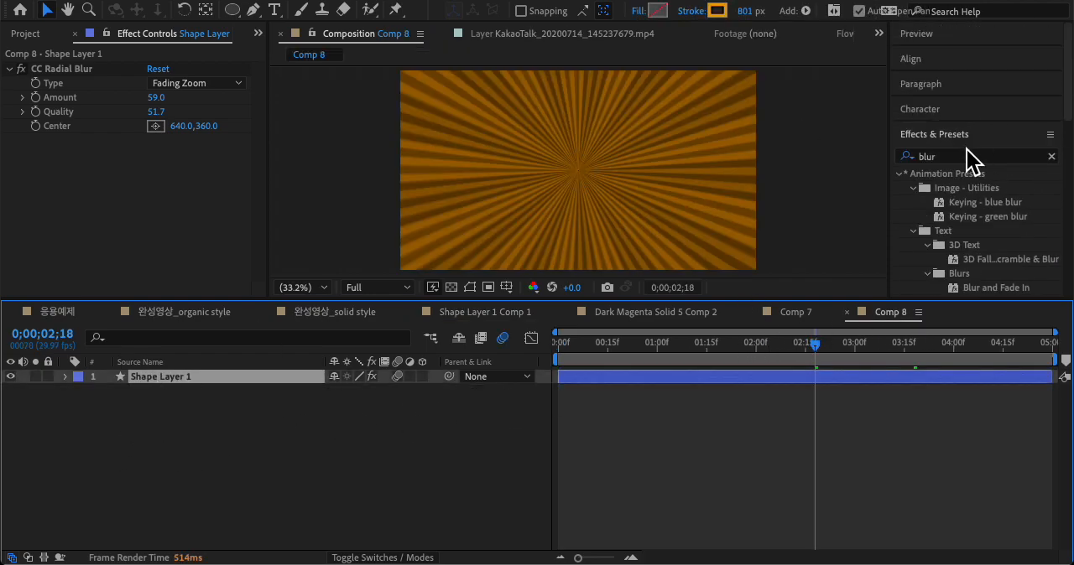
click(906, 157)
key(BackSpace)
text(glow)
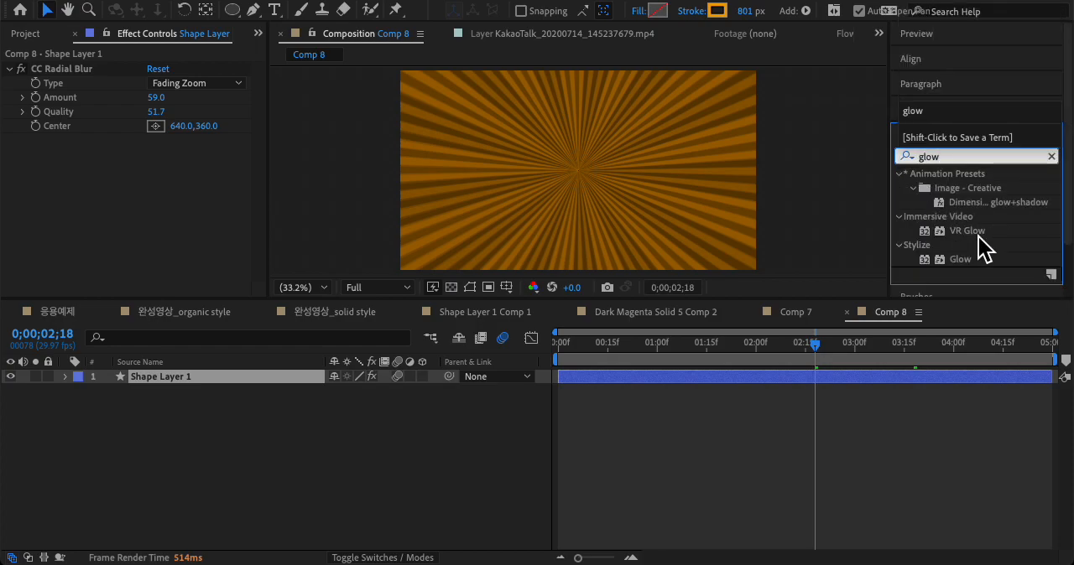
drag(961, 259, 582, 175)
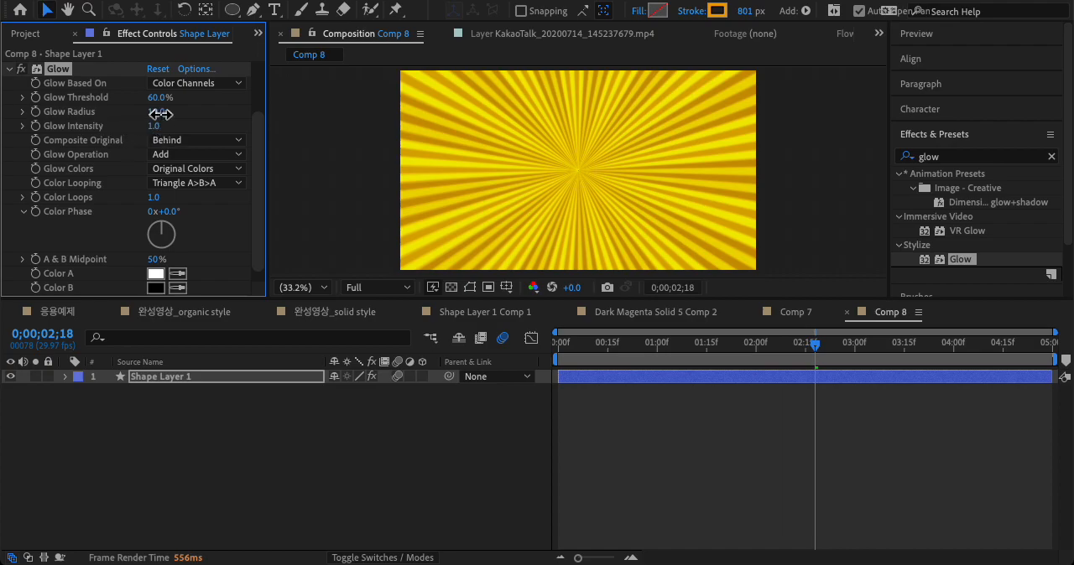
Step: Set the Glow Radius to 28.0 and preview the glowing rays
drag(168, 114, 177, 115)
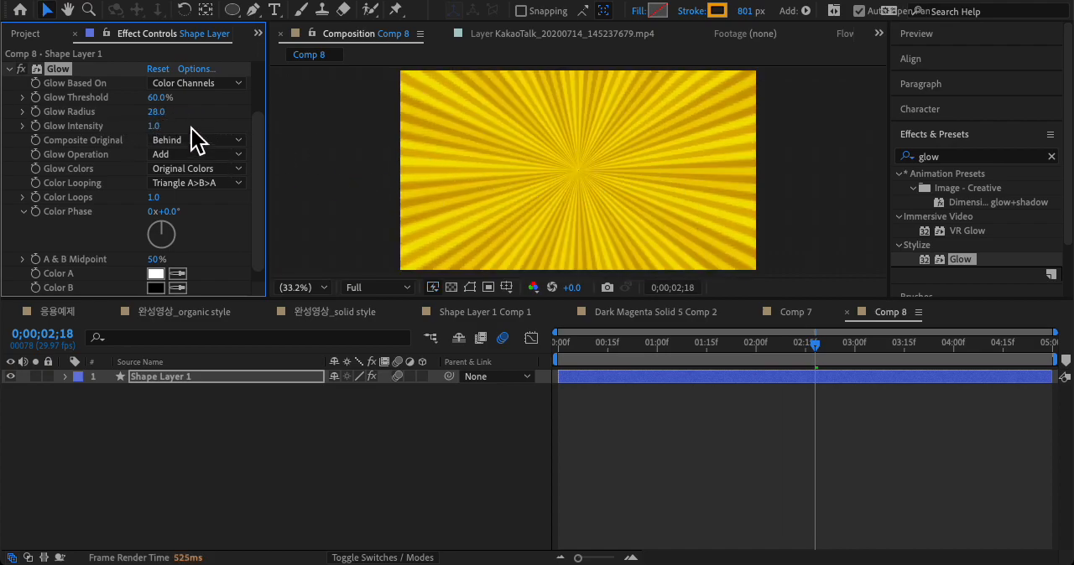
key(space)
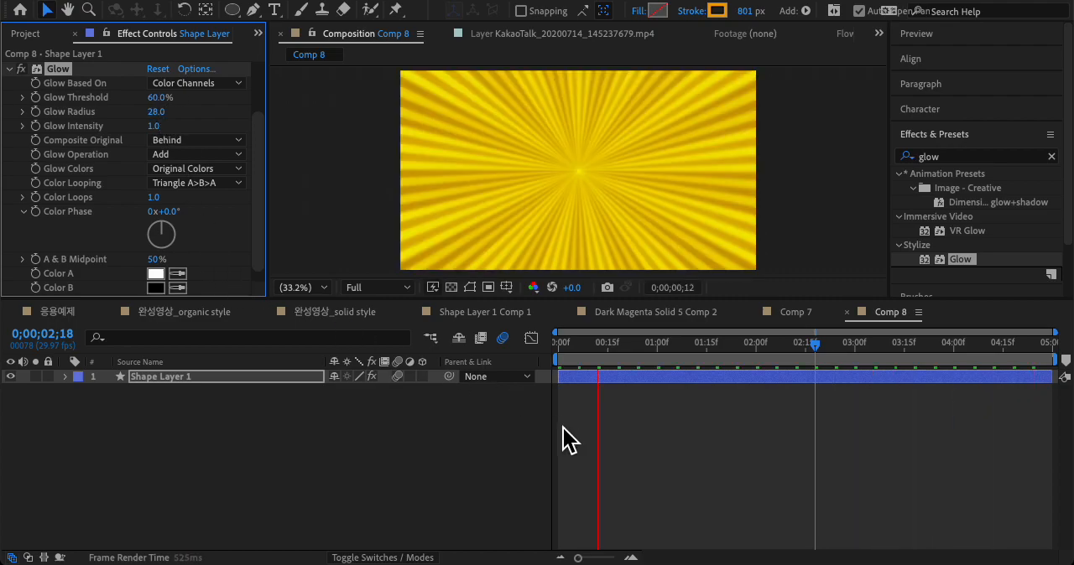
key(space)
click(561, 377)
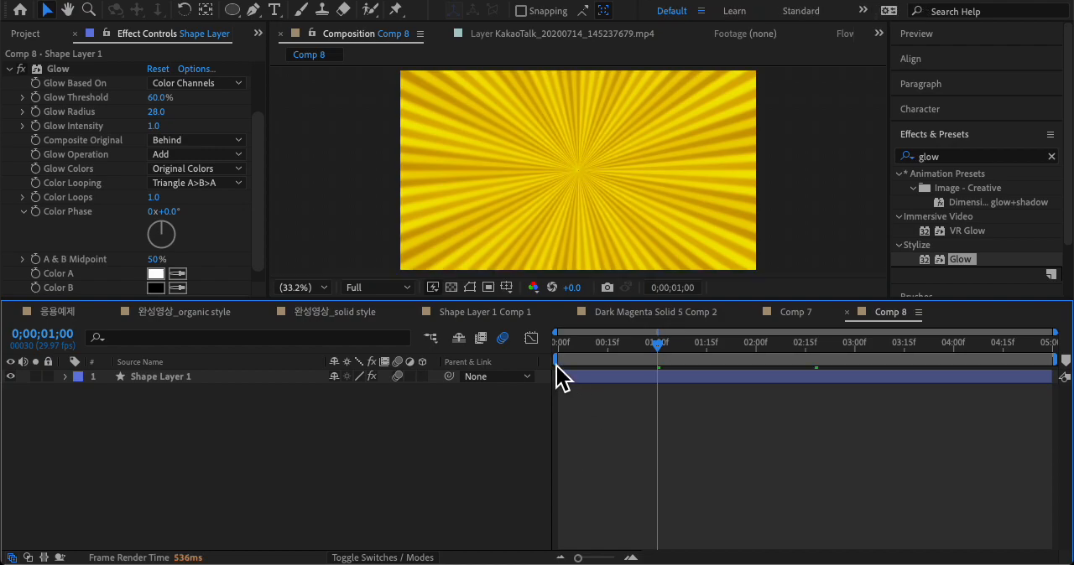
Step: Scrub through the finished example in Shape Layer 1 Comp 1 and compare it with a preview of Comp 8
click(518, 312)
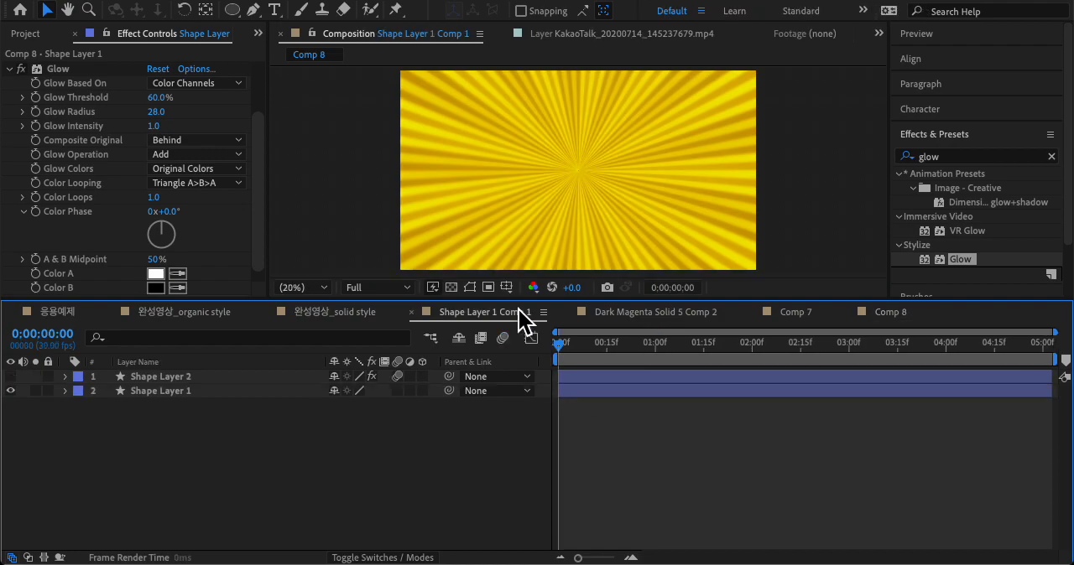
drag(560, 343, 733, 352)
click(889, 313)
key(space)
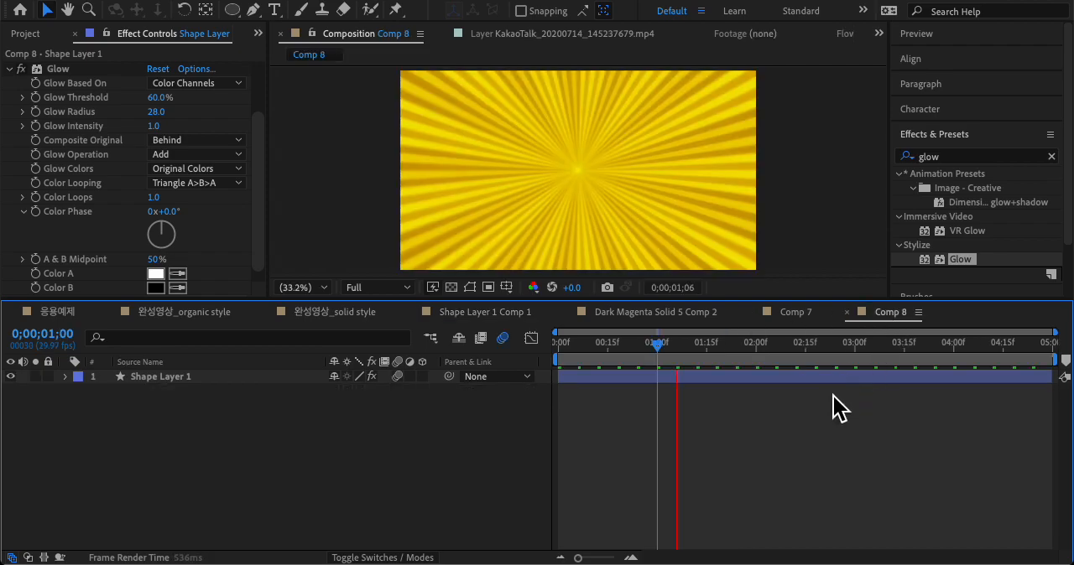
key(space)
Step: Preview the organic burst example in Dark Magenta Solid 5 Comp 2
click(793, 314)
click(640, 316)
key(space)
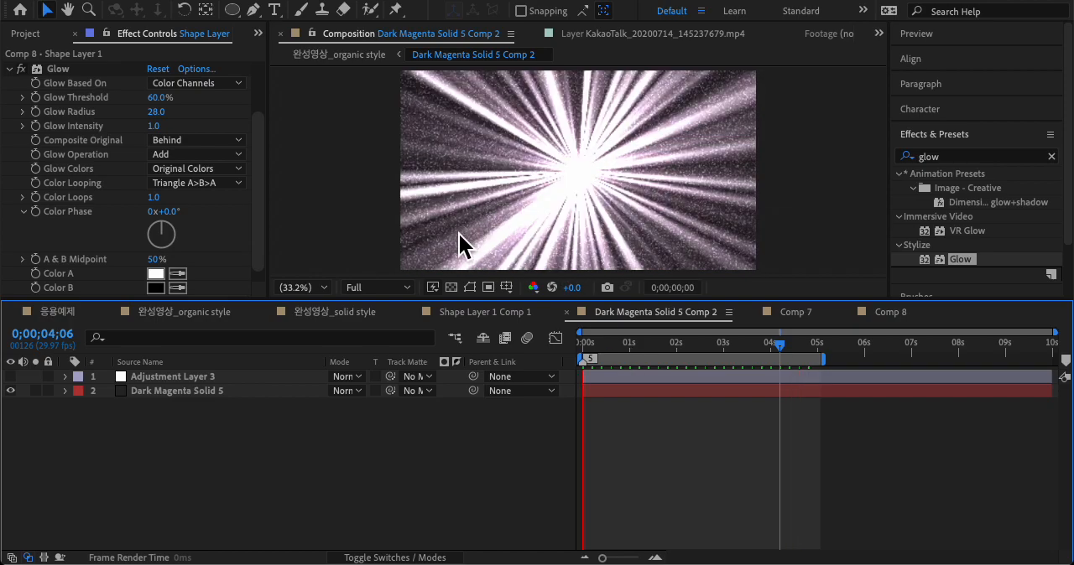
key(space)
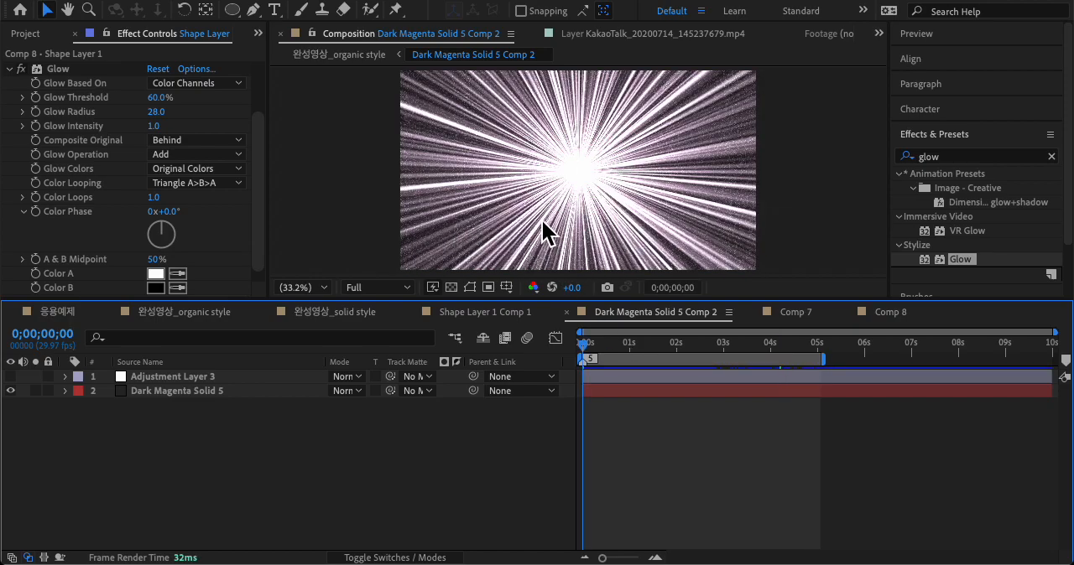
key(space)
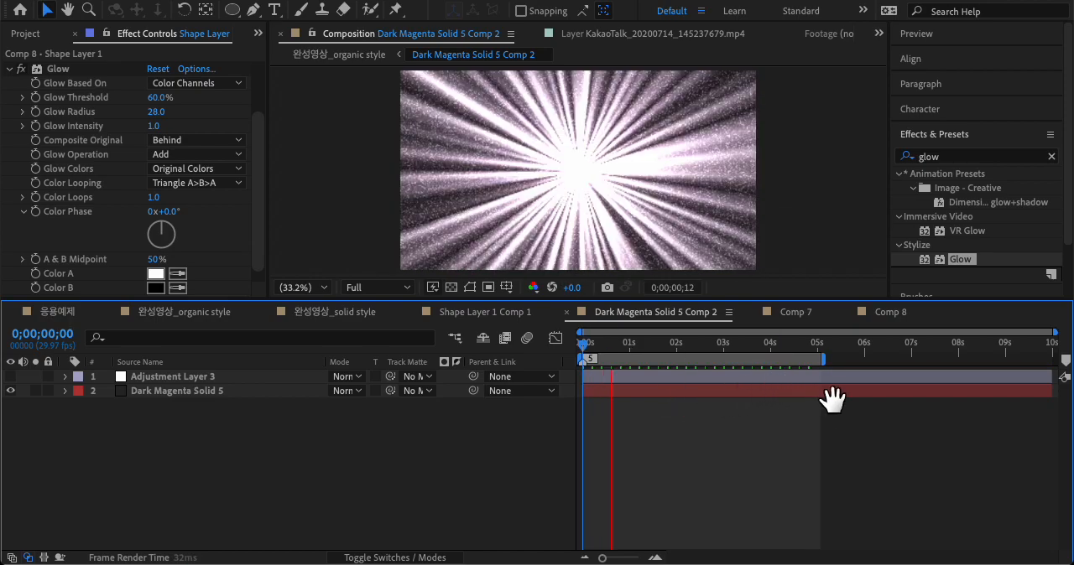
Step: Create a magenta solid layer of 1280 x 720 px in Comp 7
click(795, 312)
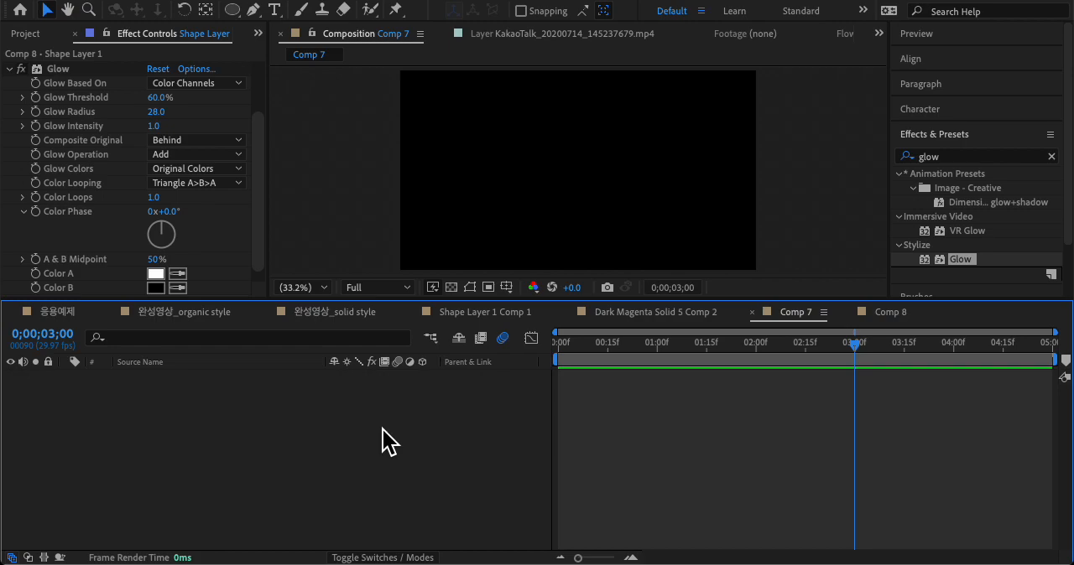
key(ctrl+y)
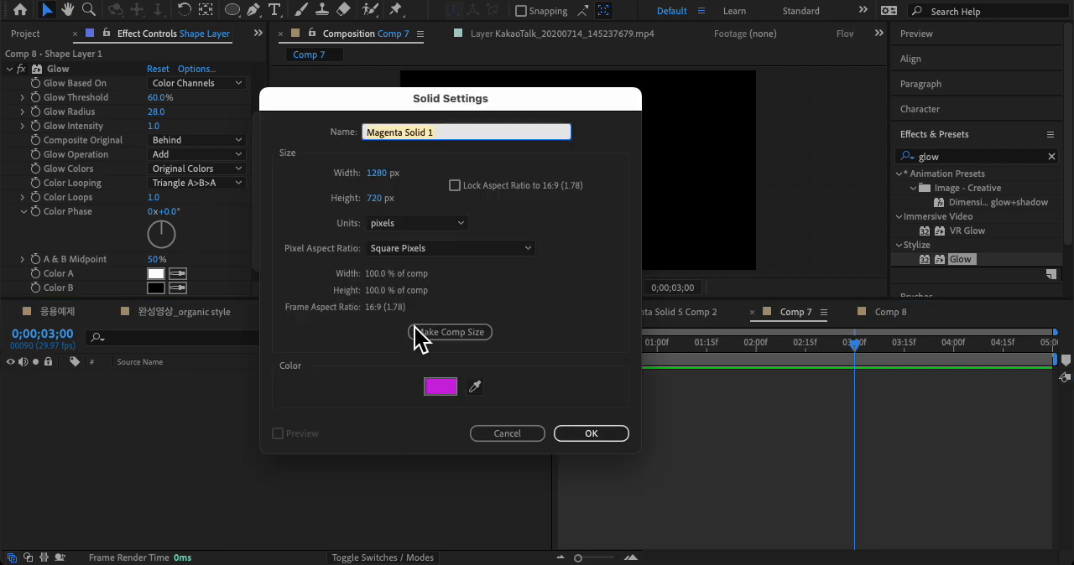
drag(490, 122, 323, 90)
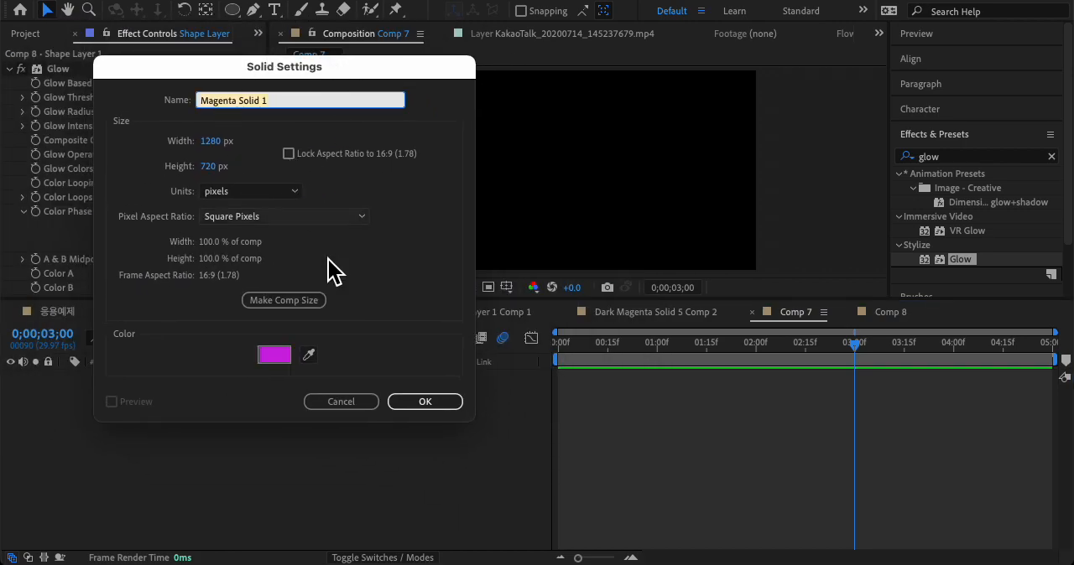
click(441, 404)
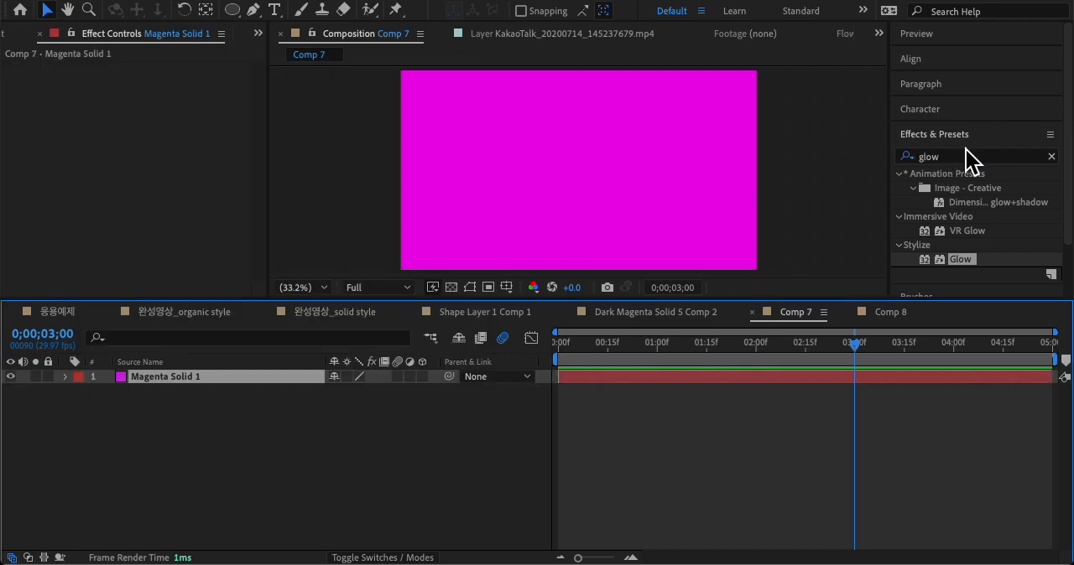
Step: Apply the Fractal Noise effect to the magenta solid in Comp 7 and set its Fractal Type to Max
click(904, 156)
text(f)
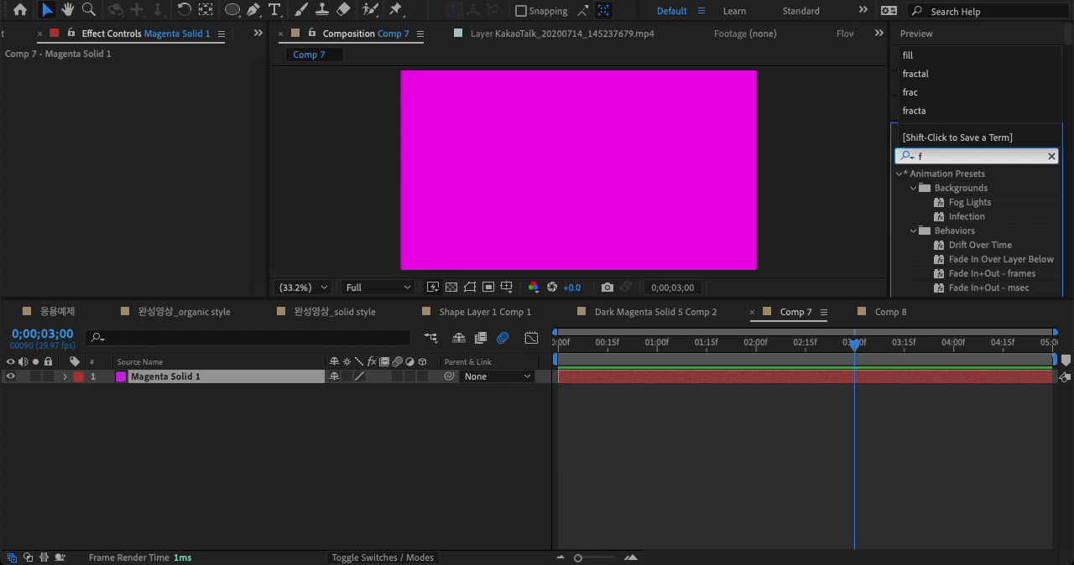
text(ractal n)
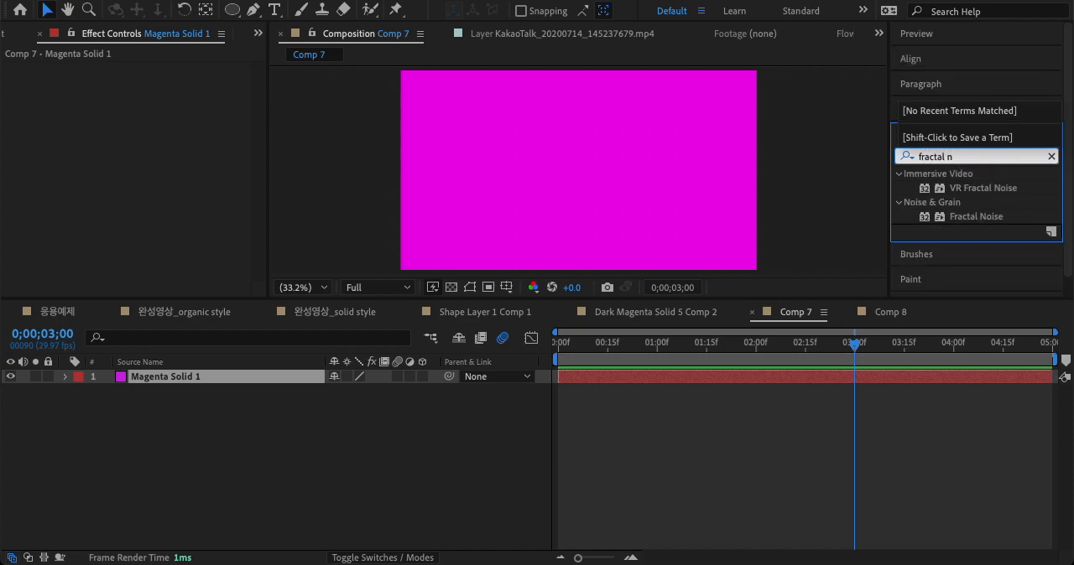
click(939, 218)
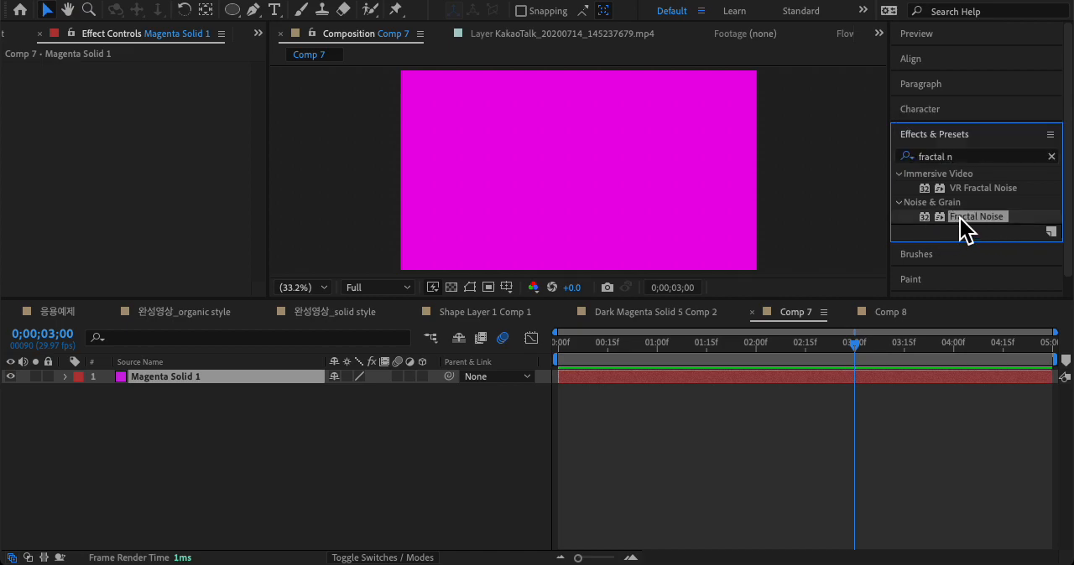
drag(965, 221, 645, 188)
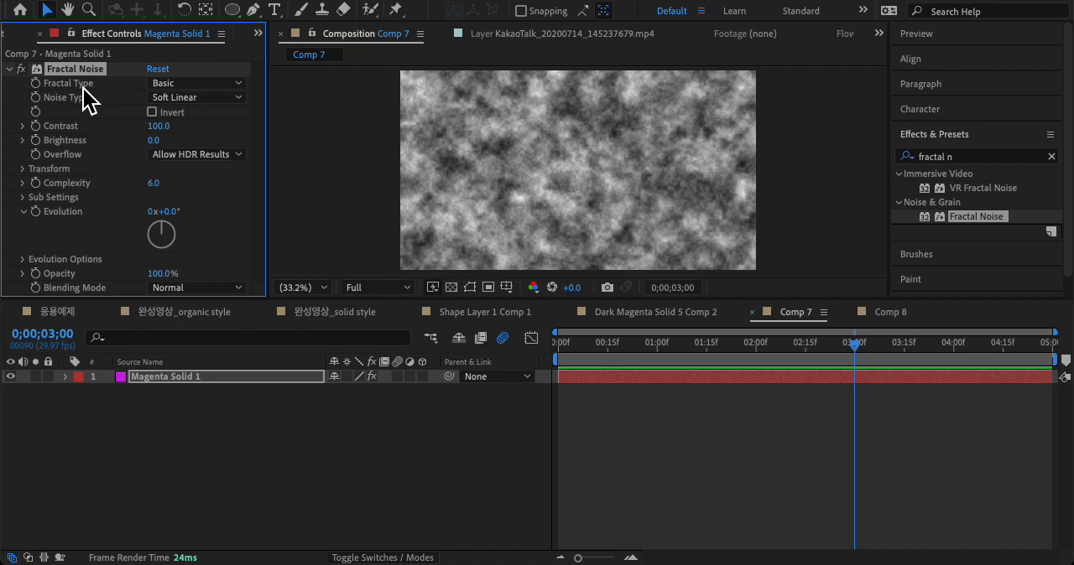
click(205, 85)
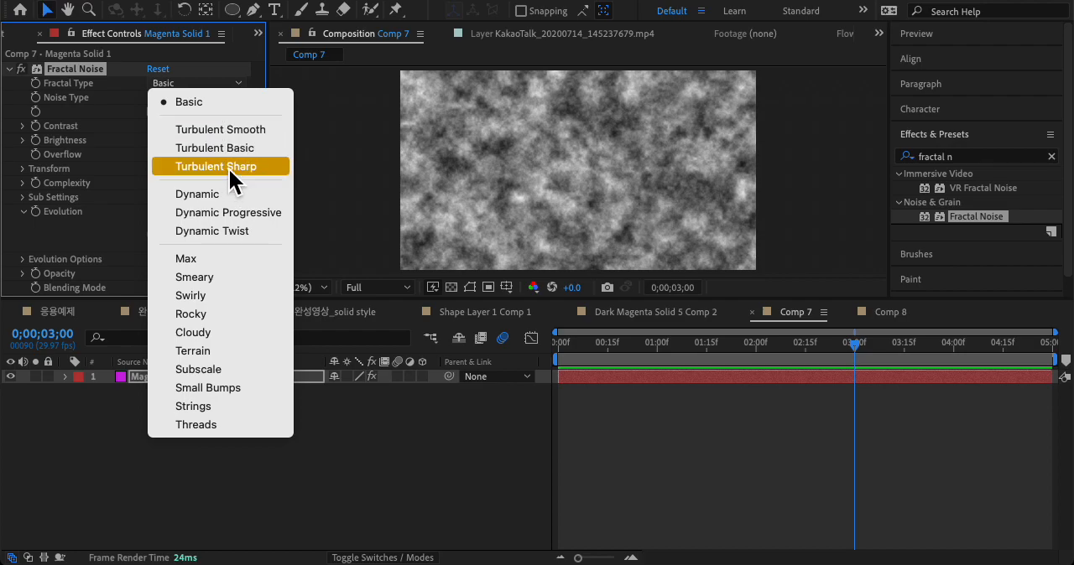
click(229, 259)
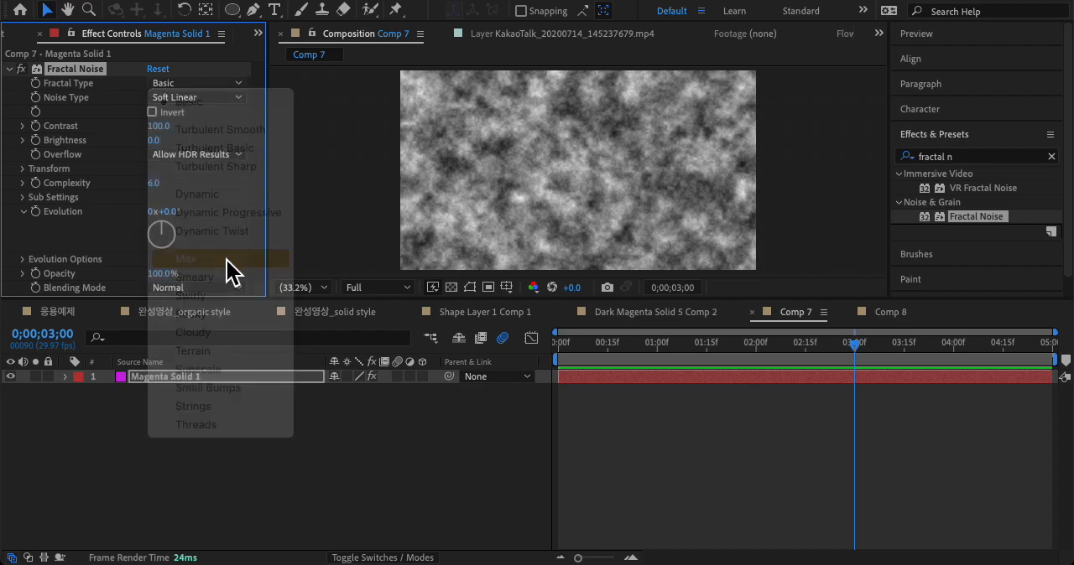
Step: Set the Fractal Noise to Fractal Type Dynamic and Noise Type Linear, with Contrast 183 and Brightness -30
click(185, 81)
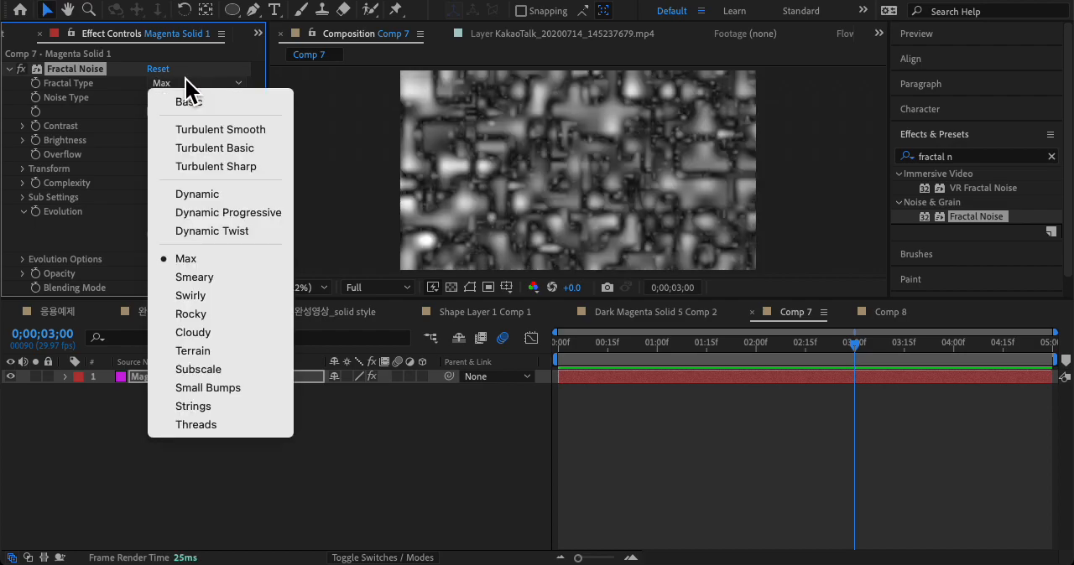
click(220, 198)
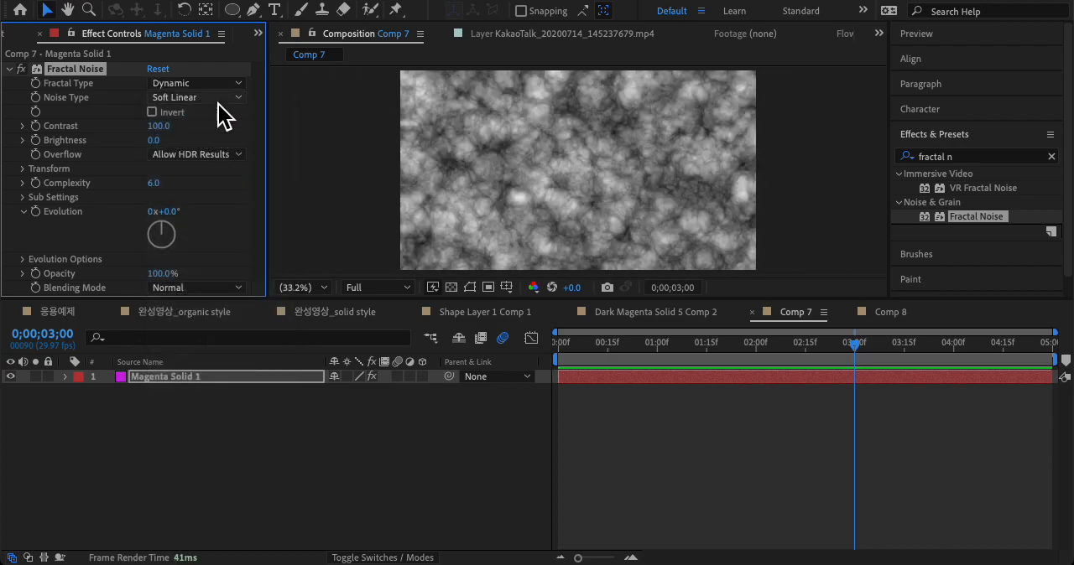
click(219, 98)
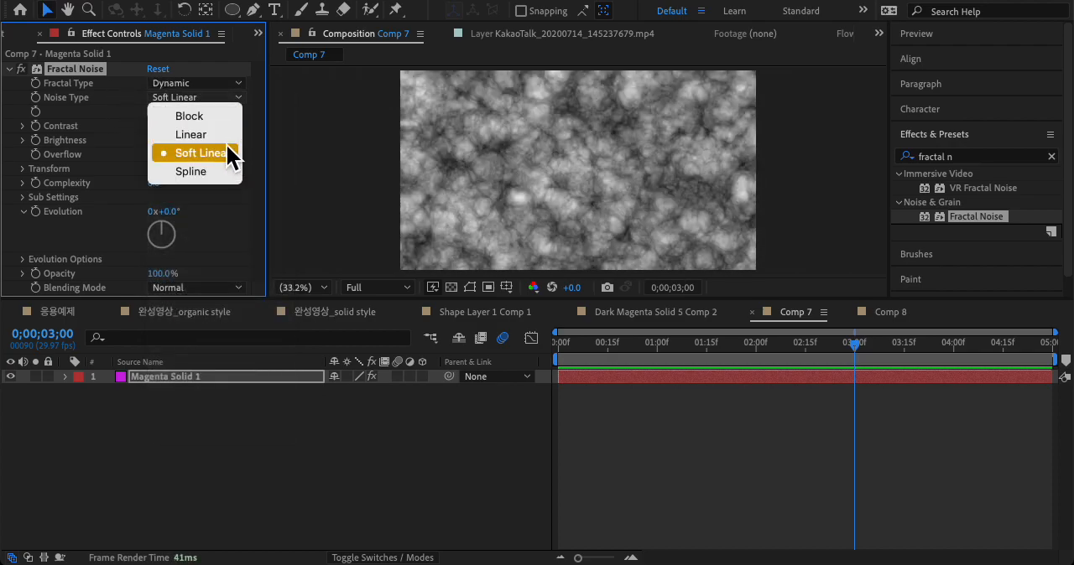
click(223, 136)
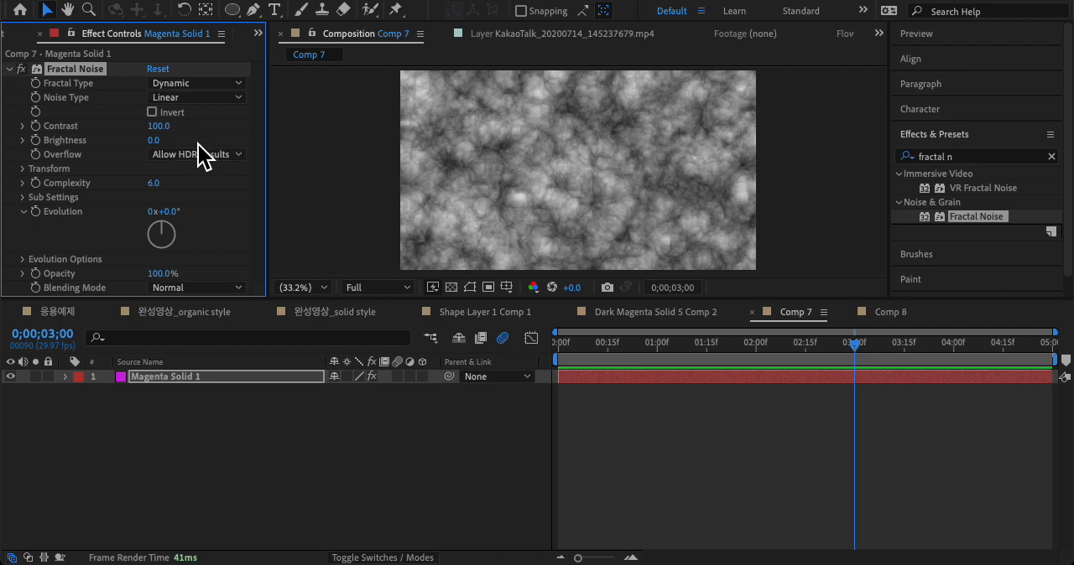
drag(159, 125, 228, 132)
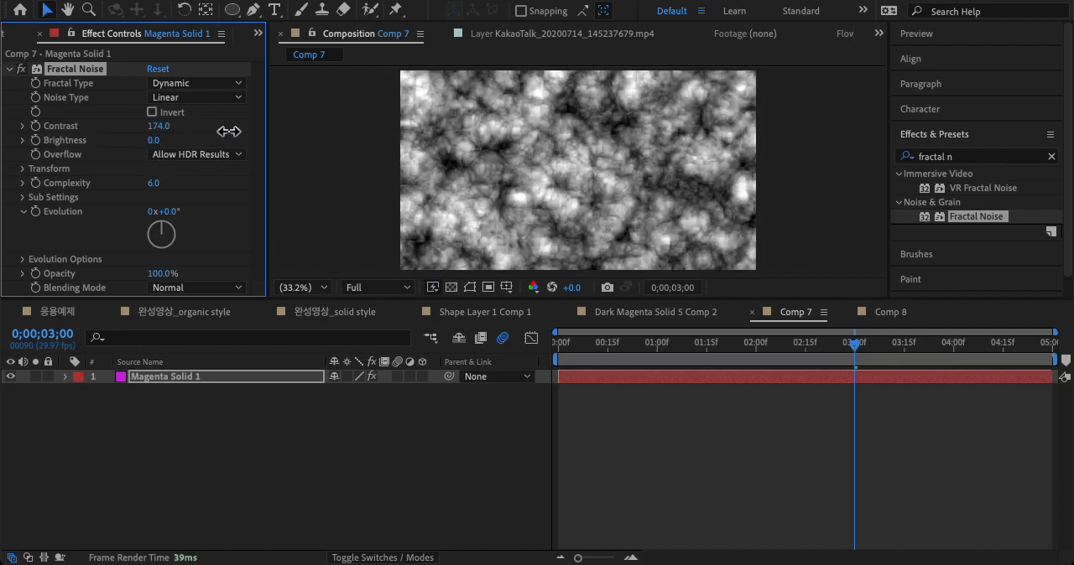
drag(155, 140, 135, 139)
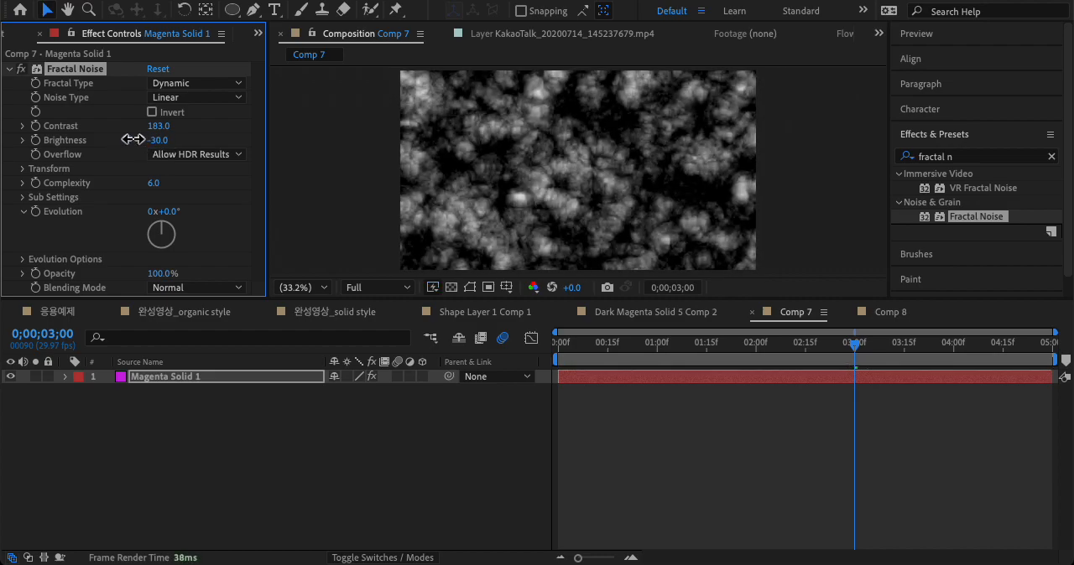
Step: Disable Uniform Scaling in the Fractal Noise transform and stretch the noise to Scale Width 157 and Scale Height 3
click(23, 169)
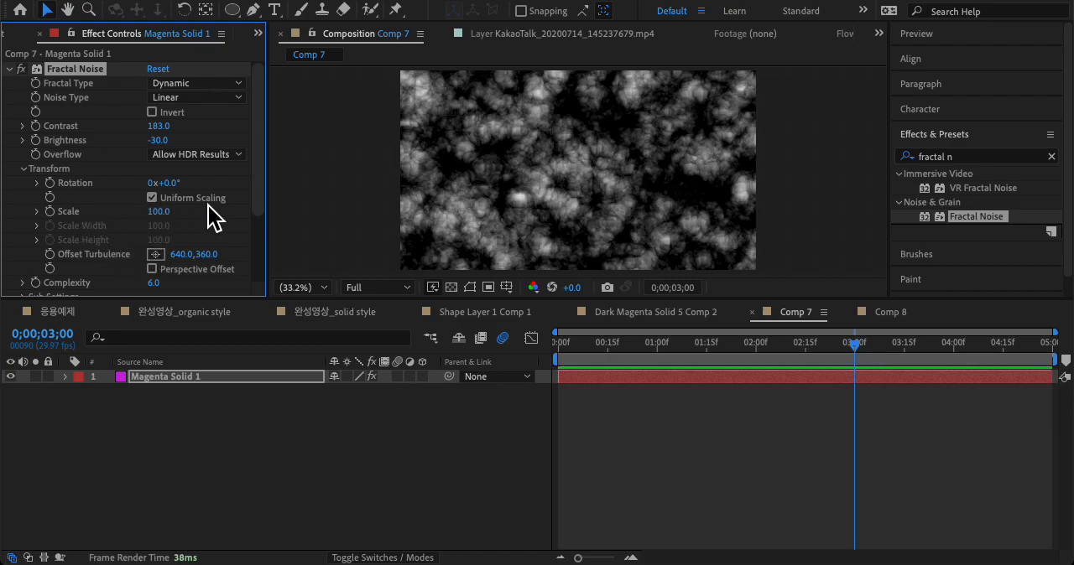
click(152, 198)
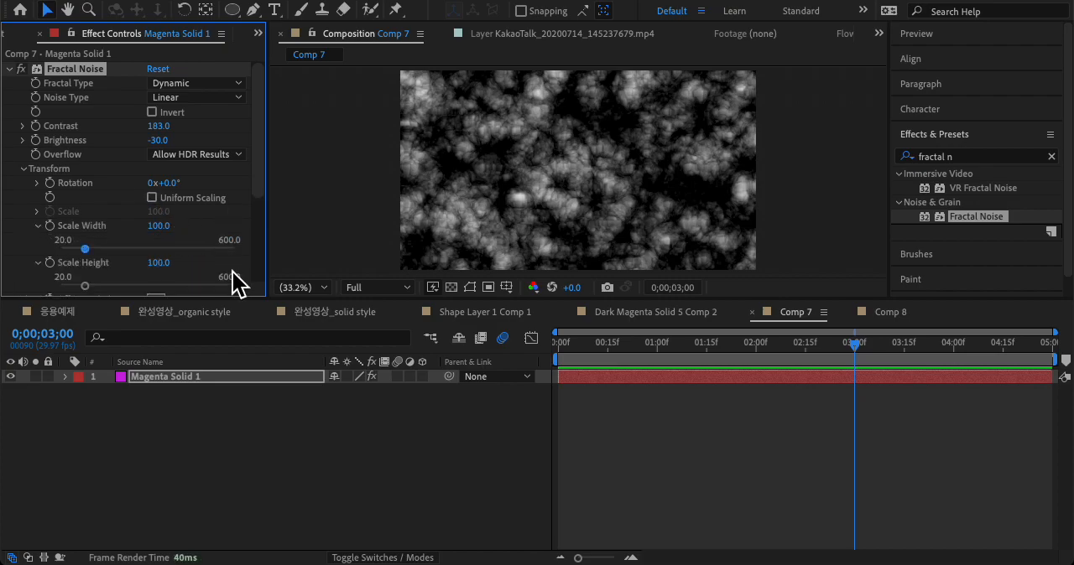
drag(159, 226, 163, 227)
drag(176, 262, 79, 261)
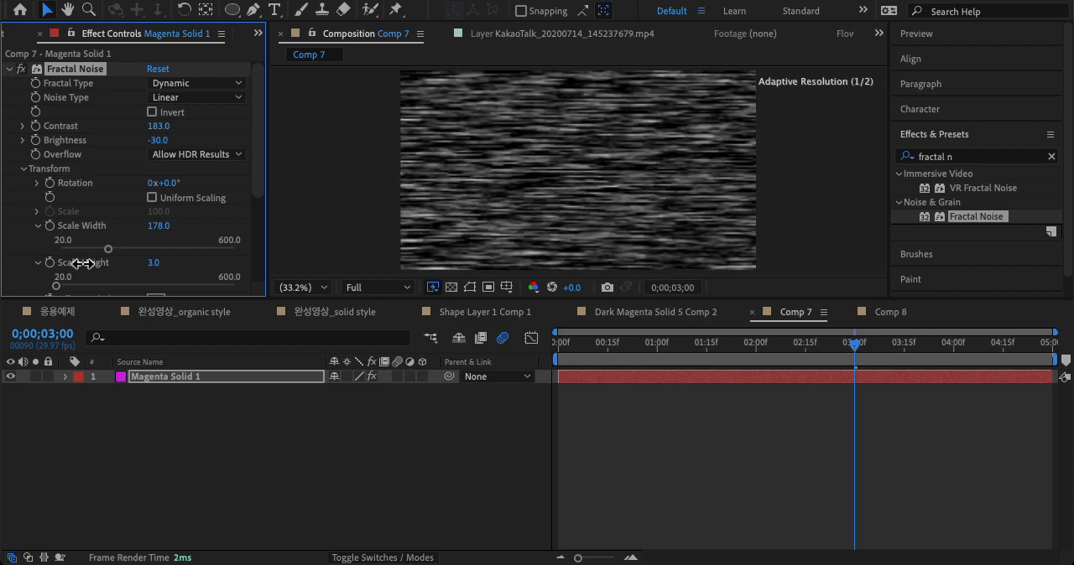
drag(157, 226, 141, 227)
scroll(178, 263, down, 4)
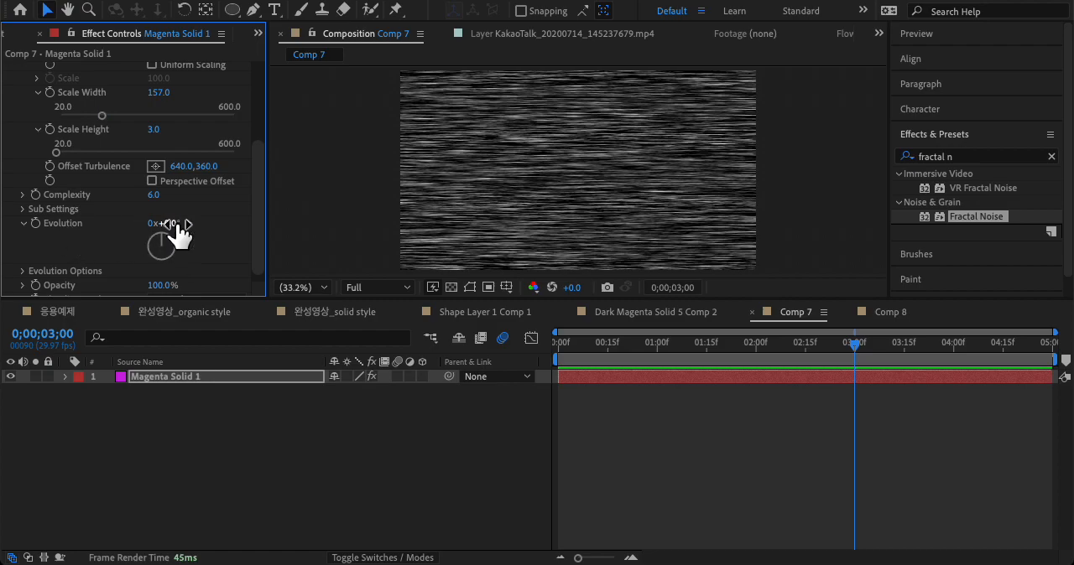
mouse_move(167, 239)
mouse_down()
mouse_move(167, 264)
mouse_move(172, 233)
mouse_move(151, 236)
mouse_move(176, 249)
mouse_up()
scroll(141, 246, down, 1)
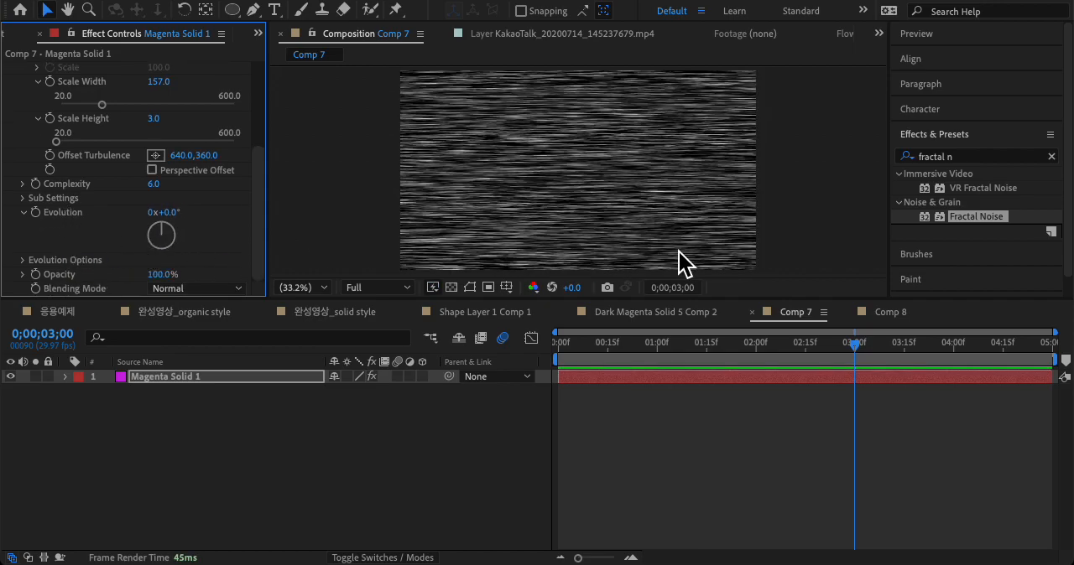
Step: Find the CC Light Rays effect by searching for "light ra" and apply it to the magenta solid
click(977, 158)
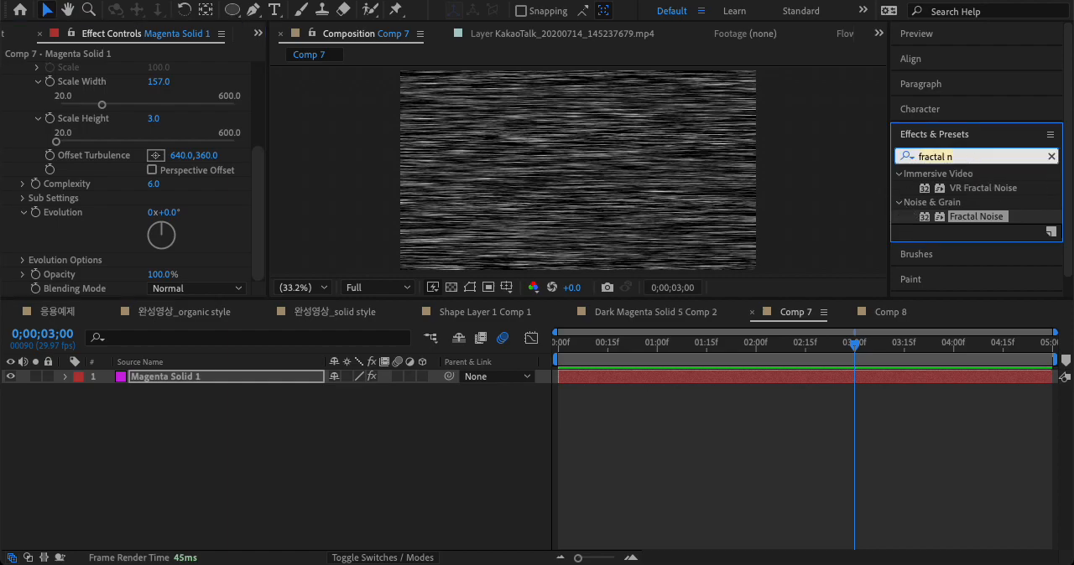
text(light)
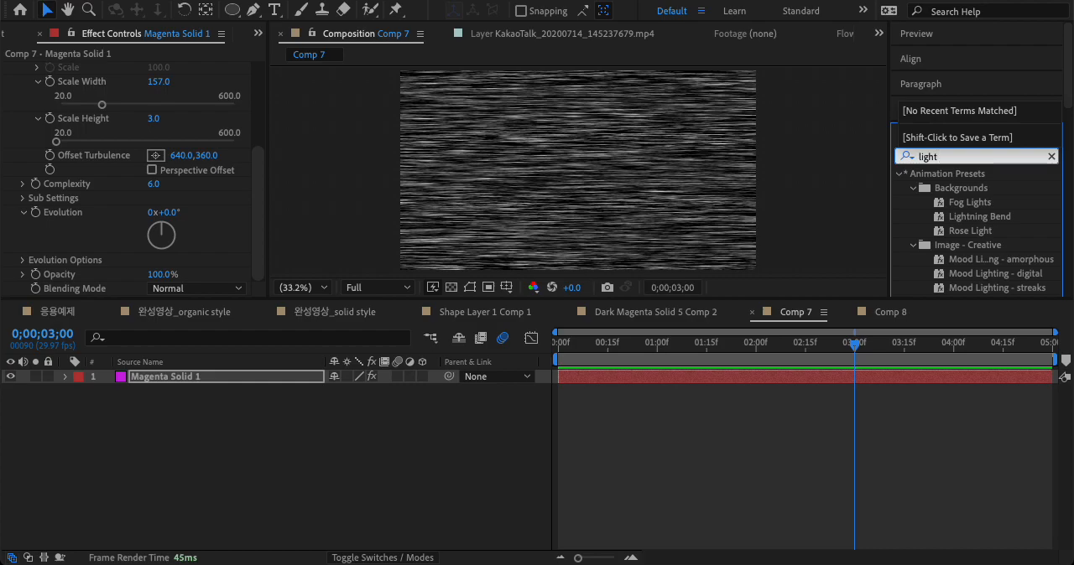
text( r)
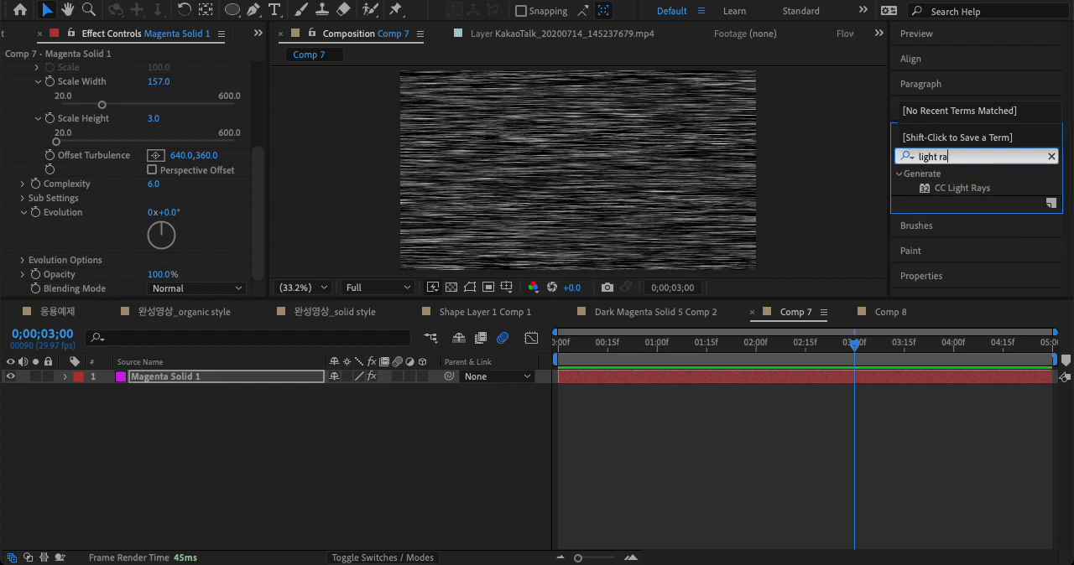
text(a)
drag(963, 188, 607, 211)
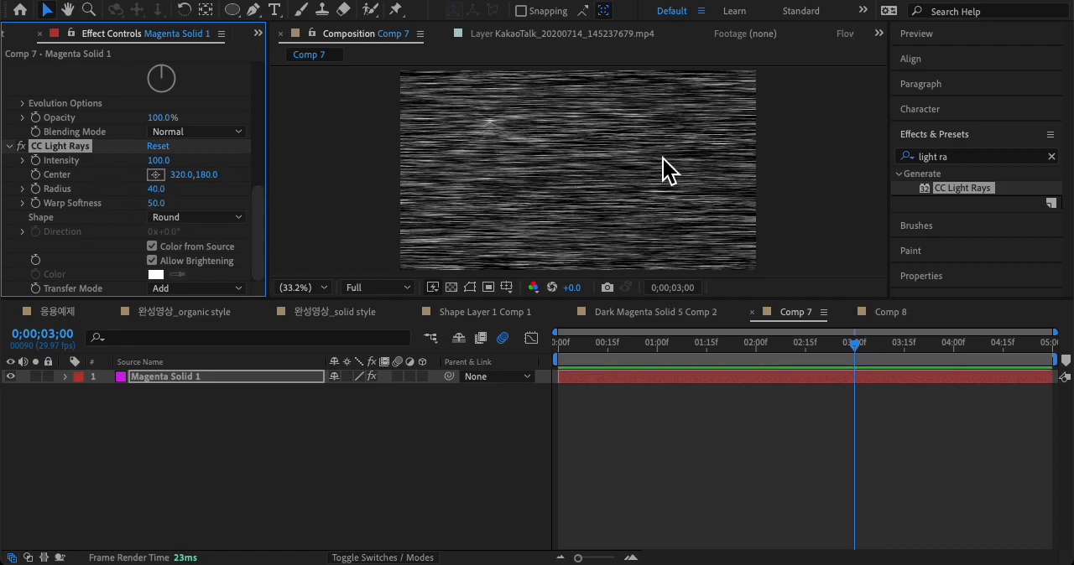
Step: Place the CC Light Rays center near the middle of the frame, at about 629.6, 334.4
drag(192, 173, 225, 181)
click(506, 126)
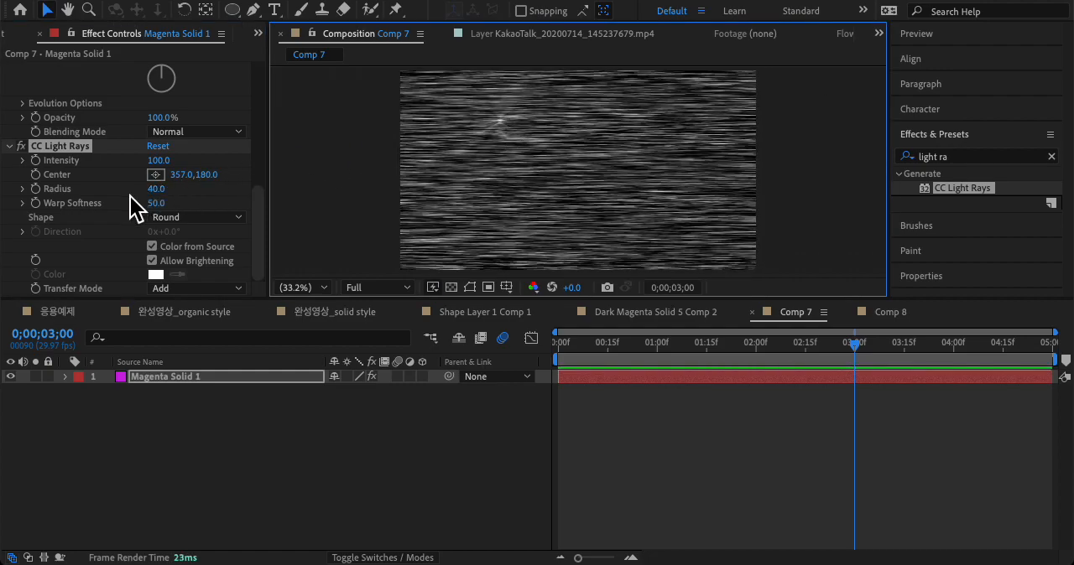
click(156, 174)
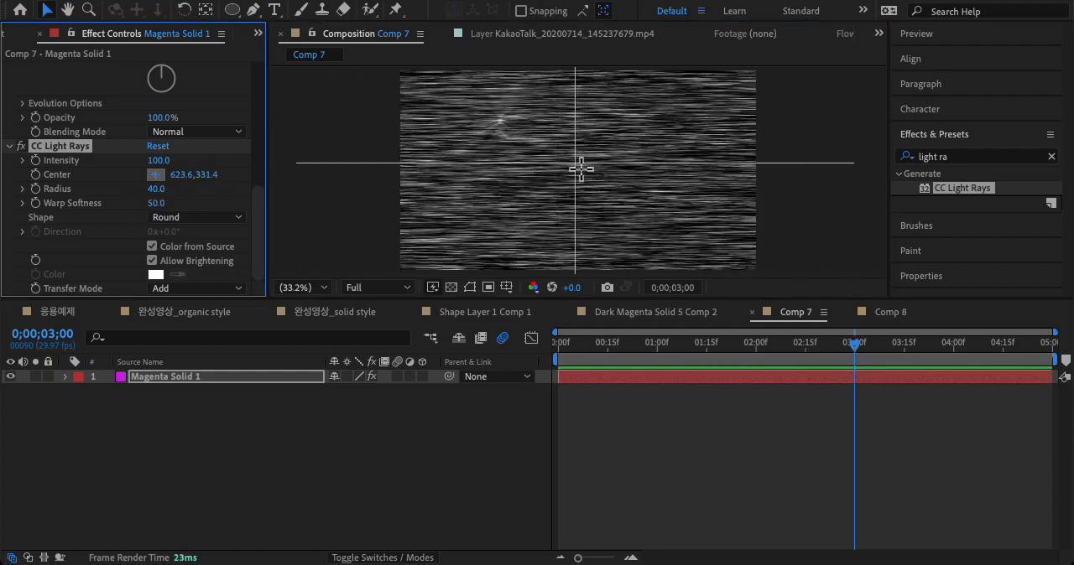
click(580, 172)
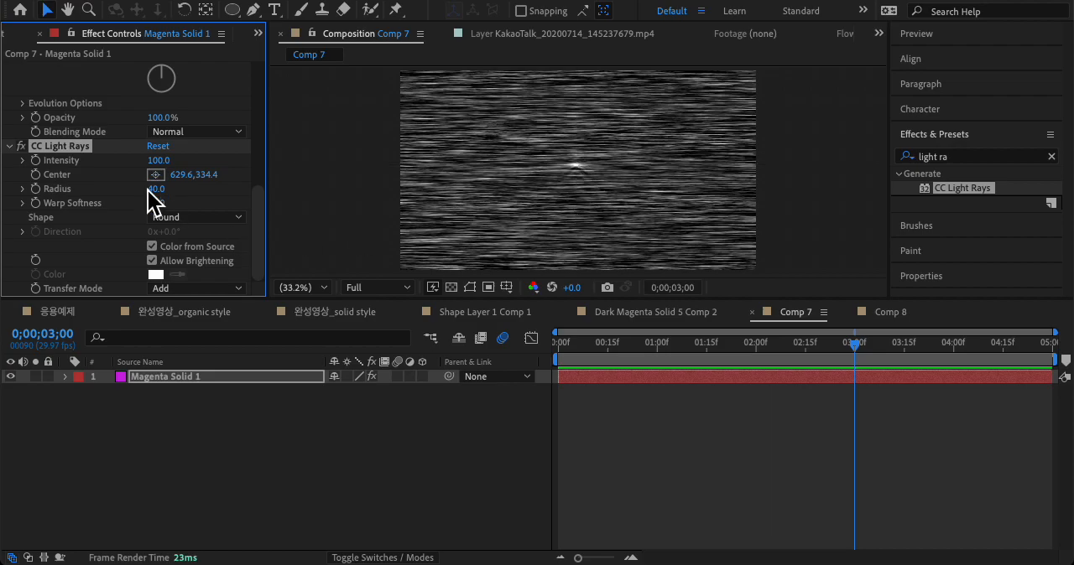
Step: Set the CC Light Rays Intensity to 543, Radius to 686 and Warp Softness to 0
drag(156, 161, 542, 170)
drag(159, 189, 713, 199)
drag(165, 205, 129, 204)
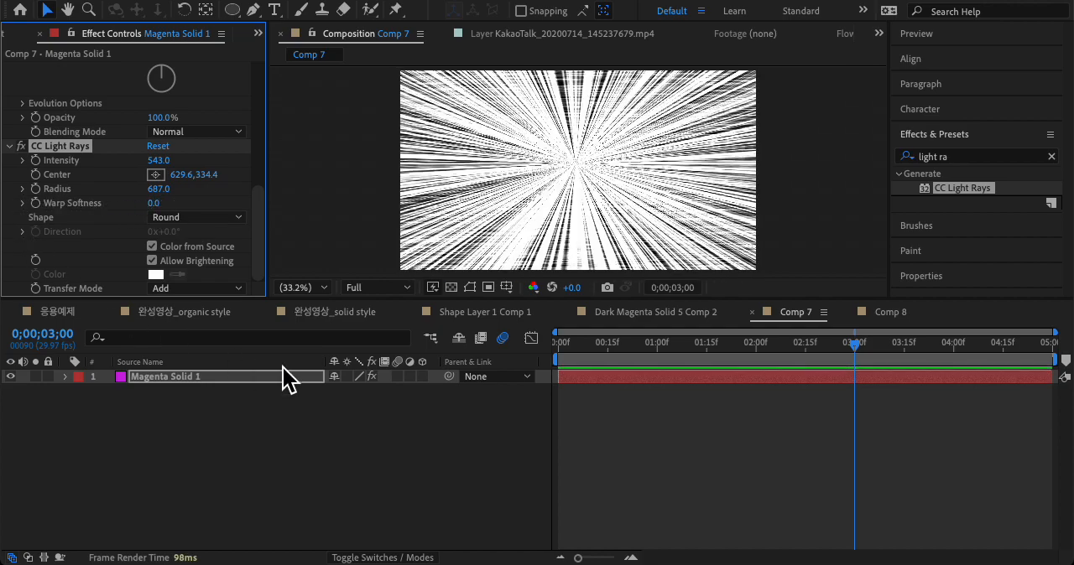
mouse_move(159, 189)
mouse_down()
mouse_move(211, 192)
mouse_move(168, 193)
mouse_up()
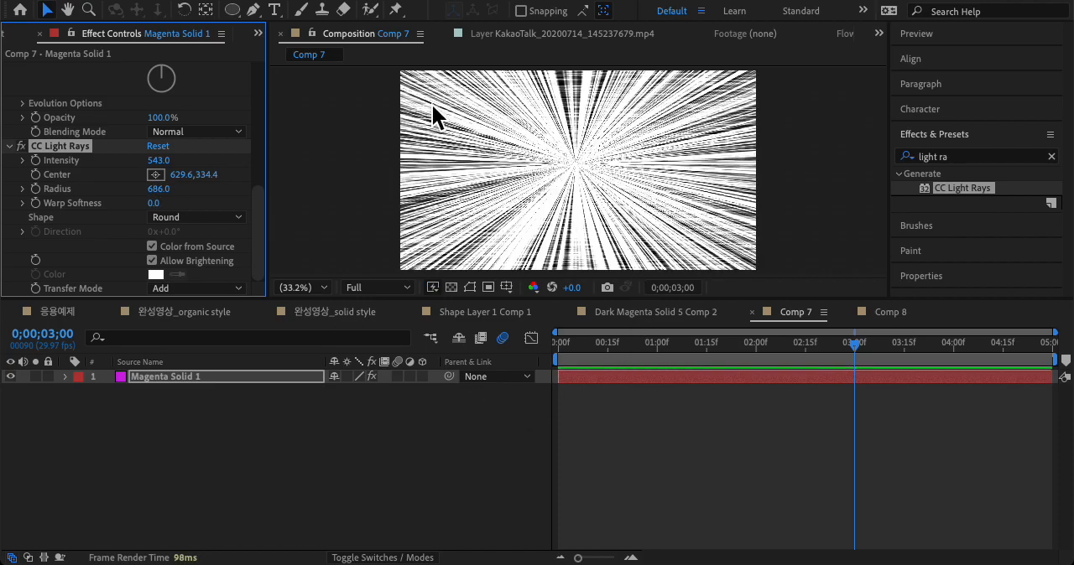
Step: Preview the ray burst across the timeline and fine-tune the CC Light Rays Intensity to 549
key(space)
key(space)
drag(605, 341, 1053, 343)
click(164, 162)
mouse_move(164, 162)
mouse_down()
mouse_move(151, 161)
mouse_move(165, 160)
mouse_up()
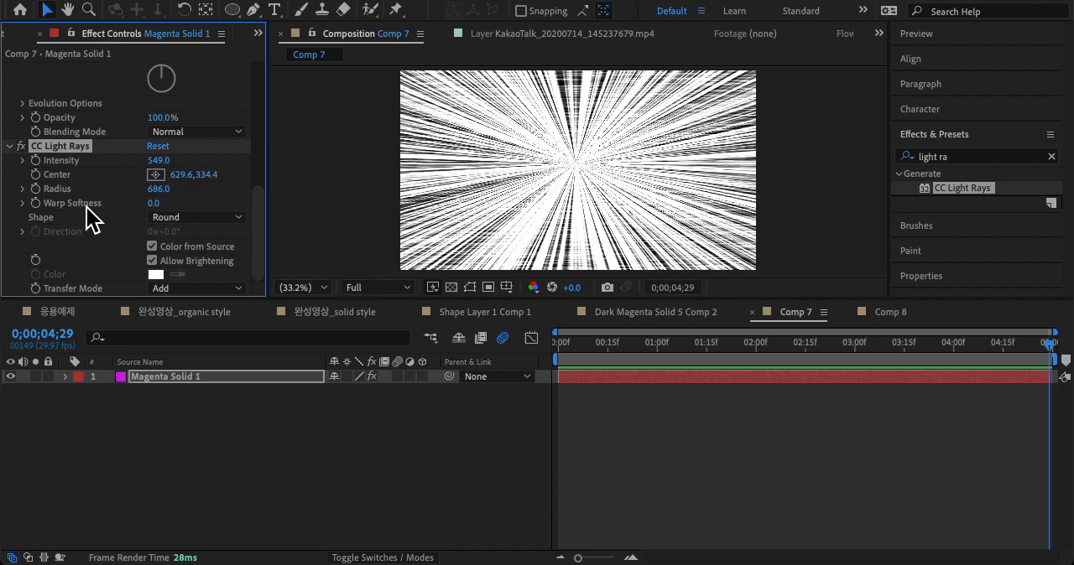
key(space)
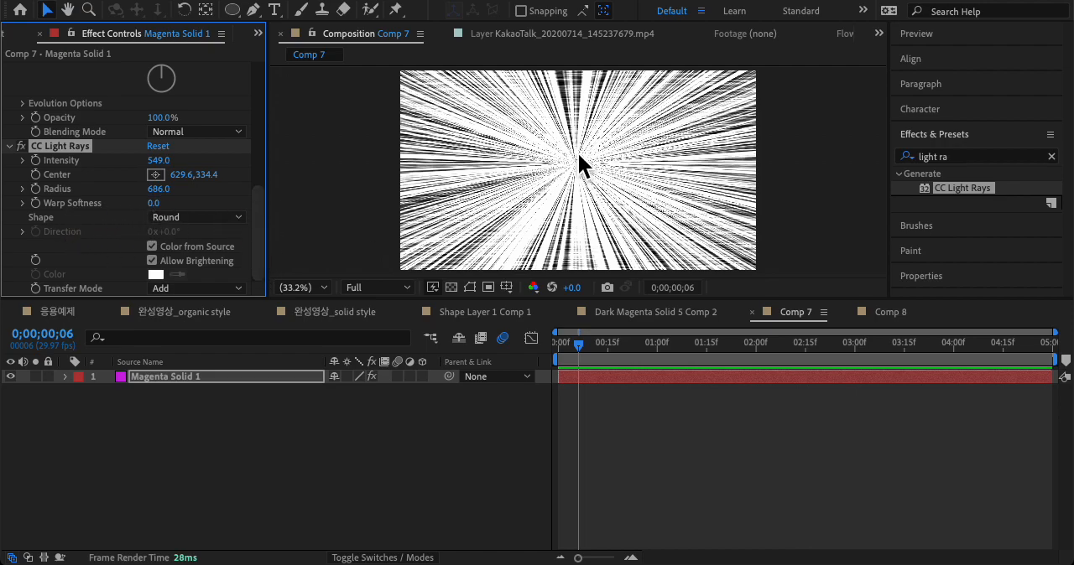
Step: Try a CC Light Rays Warp Softness of 163 and return it to 0
mouse_move(166, 211)
mouse_down()
mouse_move(340, 215)
mouse_move(305, 220)
mouse_up()
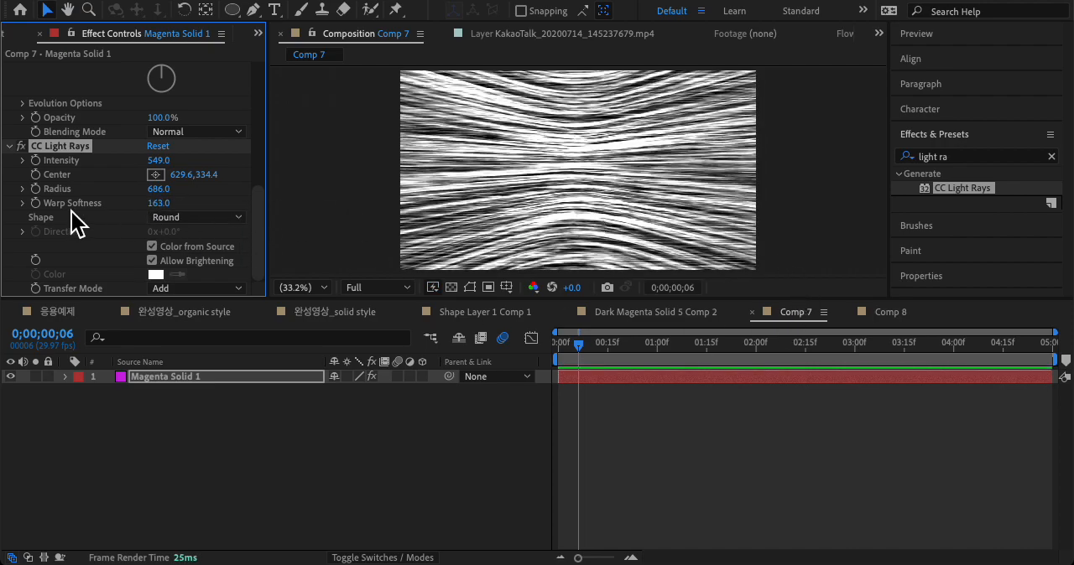
click(168, 203)
text(0)
key(Return)
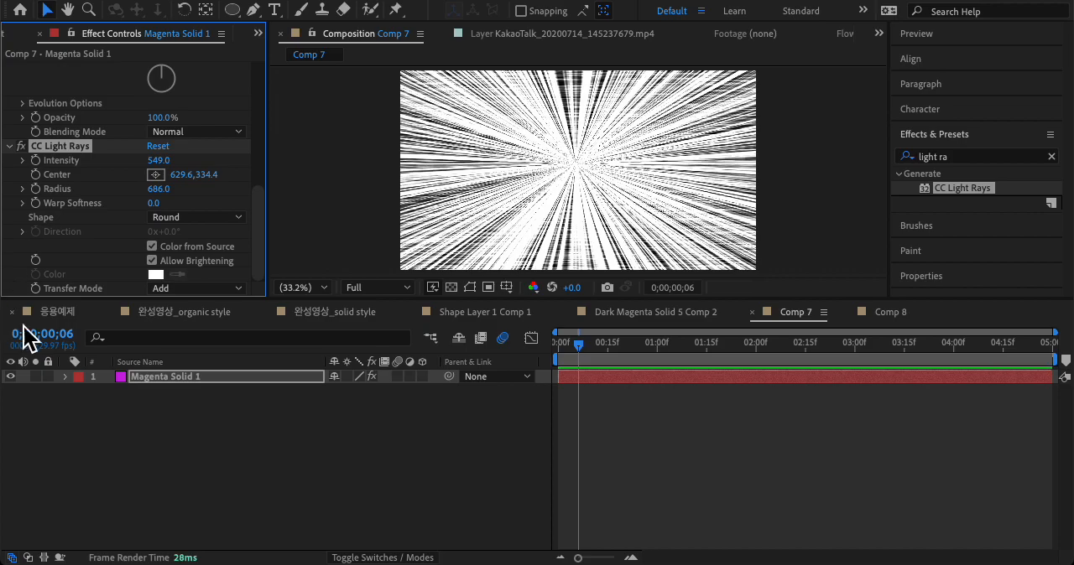
Step: Enlarge the composition viewer and set the Fractal Noise Blending Mode to Multiply to bring in the magenta color
drag(260, 306, 260, 373)
scroll(143, 182, up, 5)
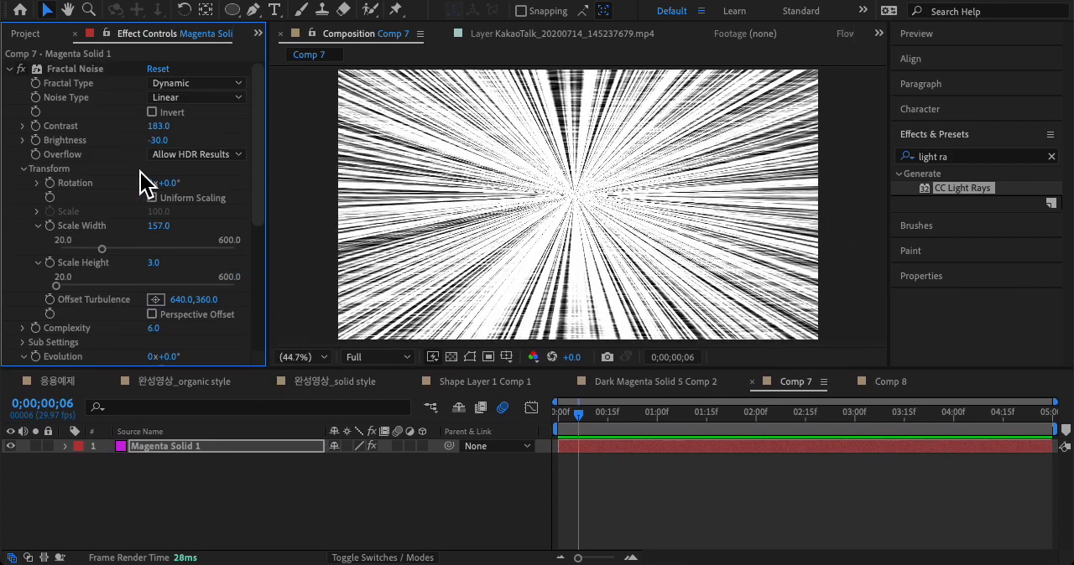
scroll(99, 281, down, 3)
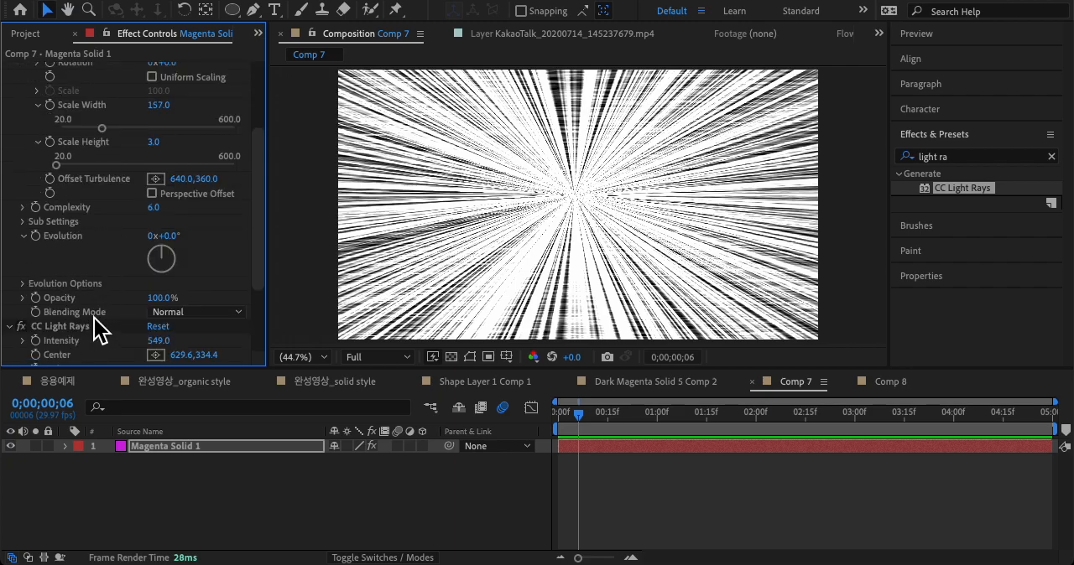
click(176, 312)
click(203, 283)
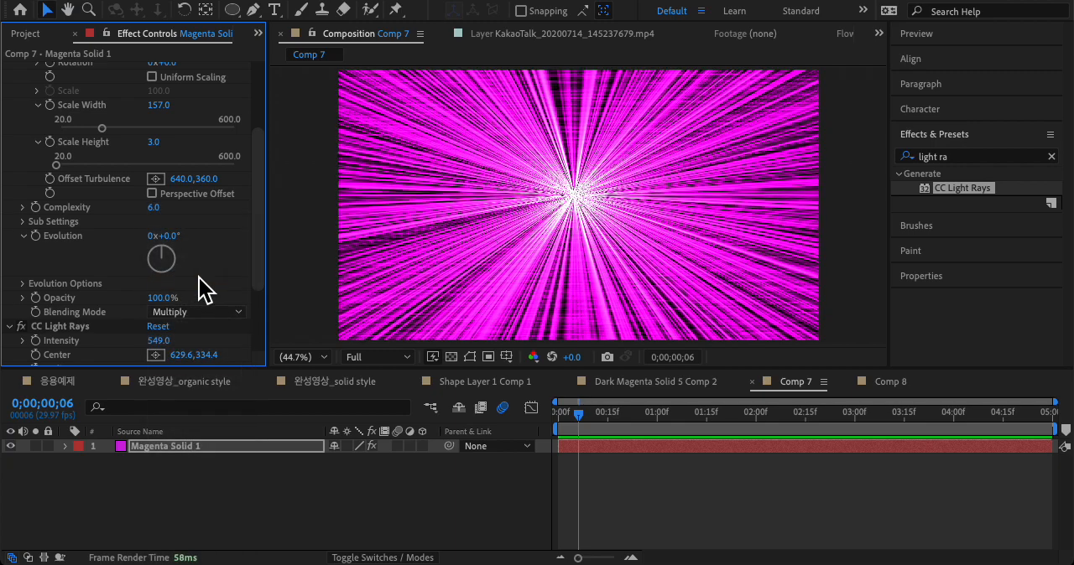
Step: Try the Screen, Hard Light, Overlay, Darken, Lighten and Difference blending modes for the Fractal Noise and return to Multiply
click(206, 314)
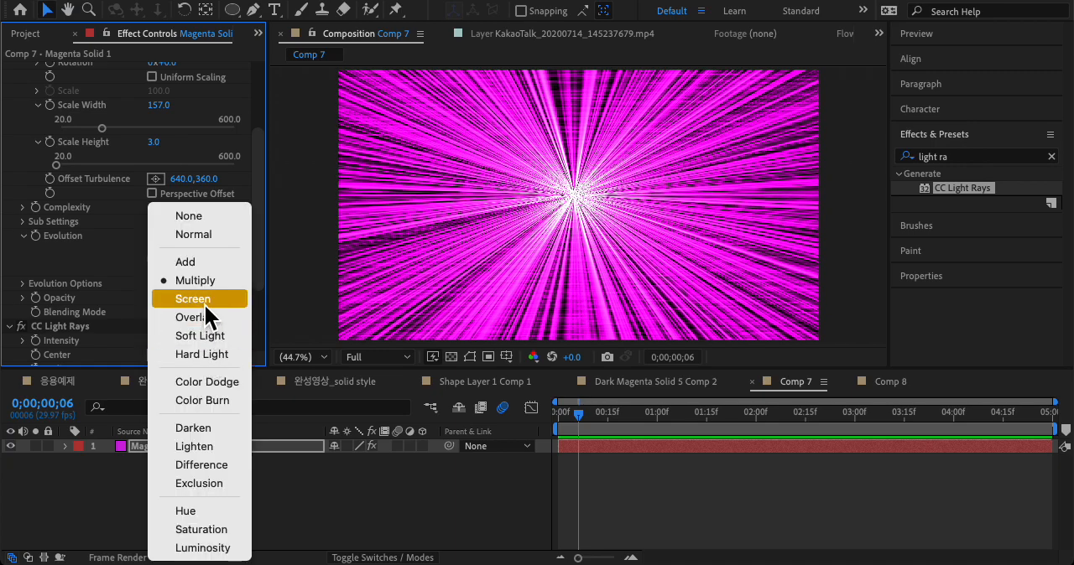
click(204, 306)
click(209, 312)
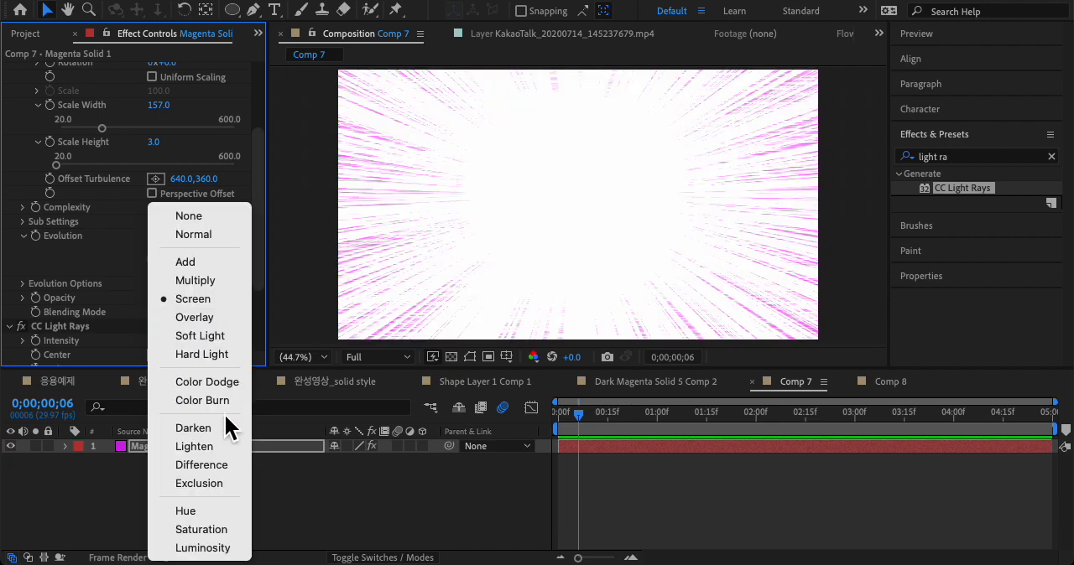
click(217, 356)
click(205, 314)
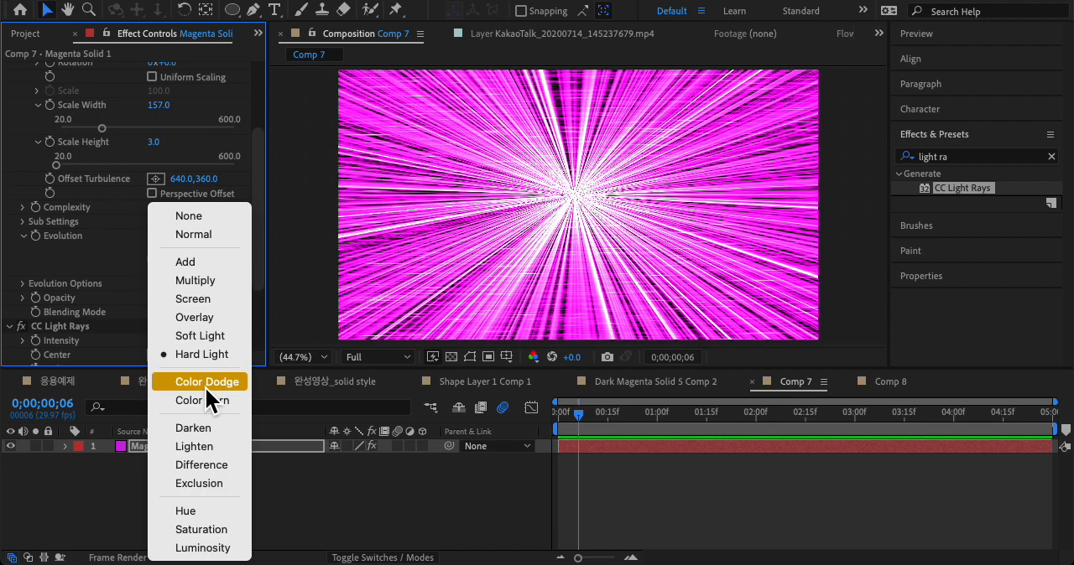
click(206, 319)
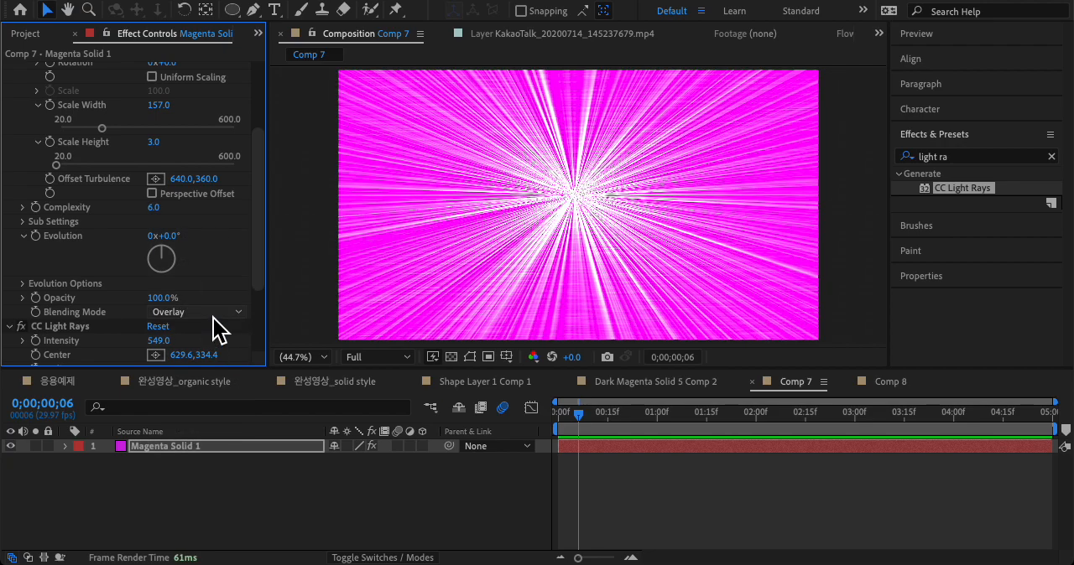
click(214, 315)
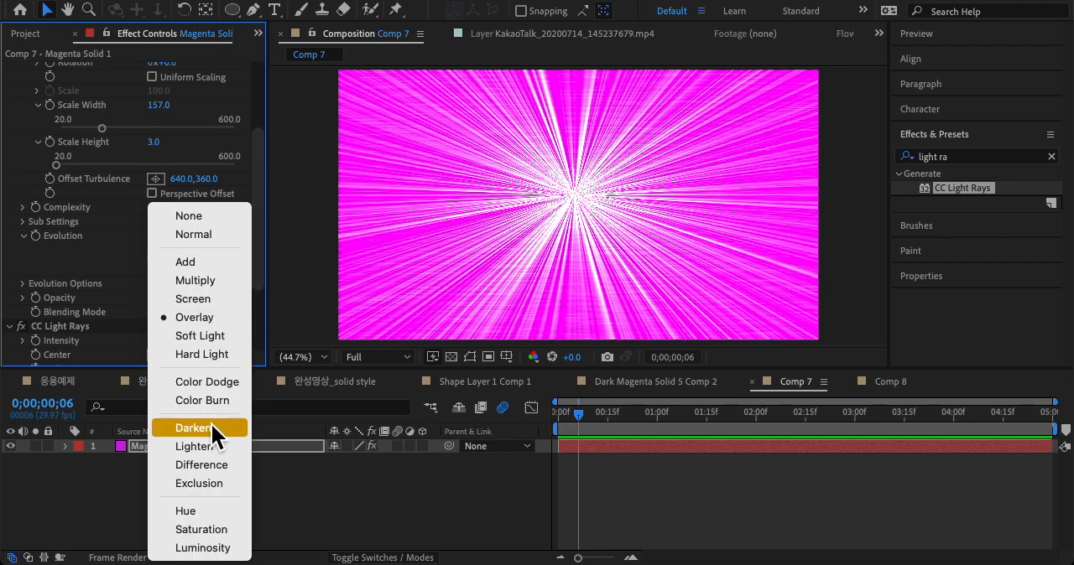
click(210, 422)
click(204, 317)
click(201, 443)
click(214, 314)
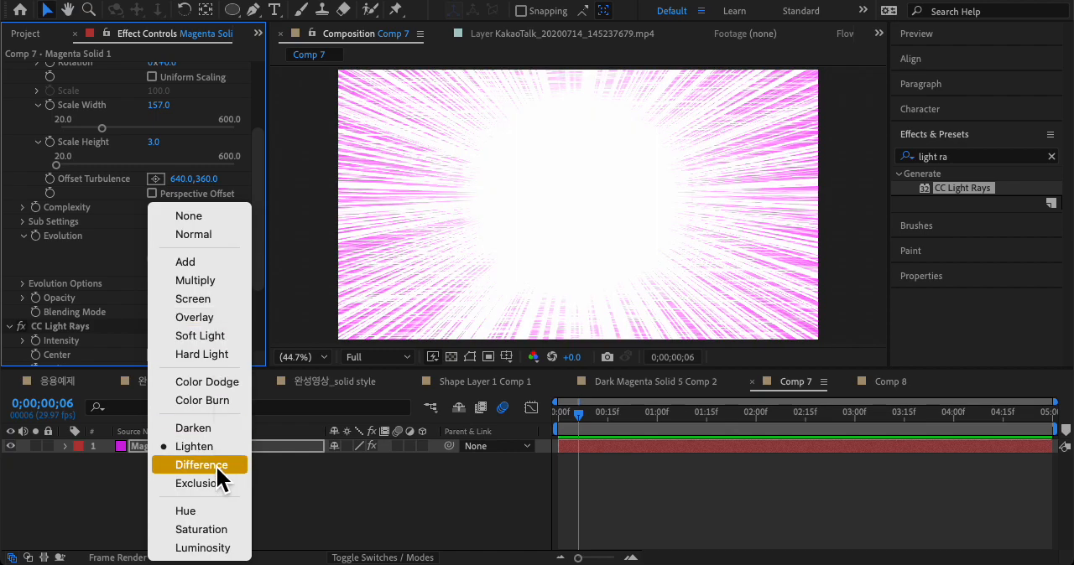
click(210, 465)
click(214, 312)
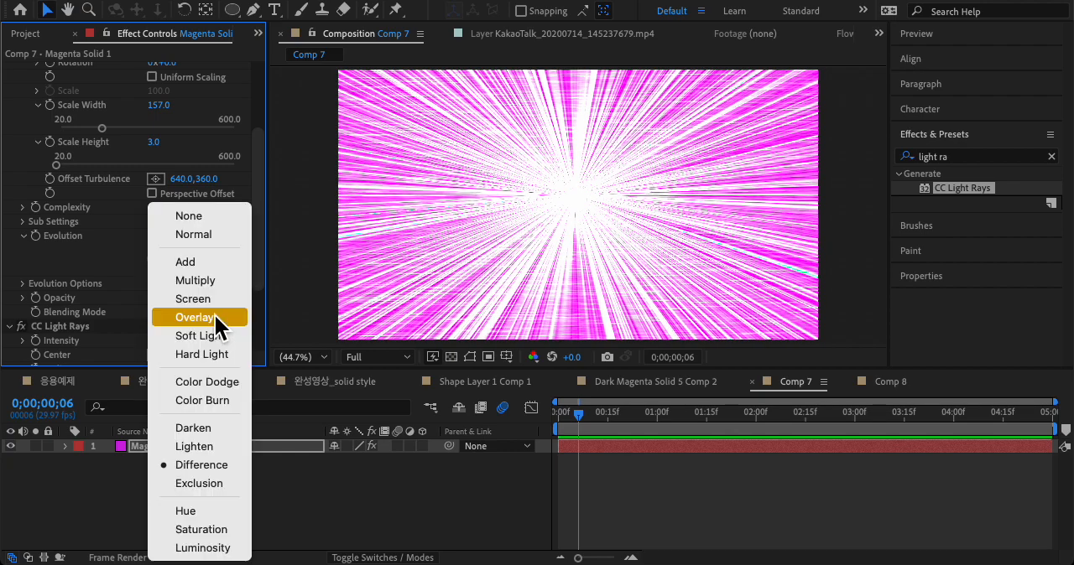
click(218, 277)
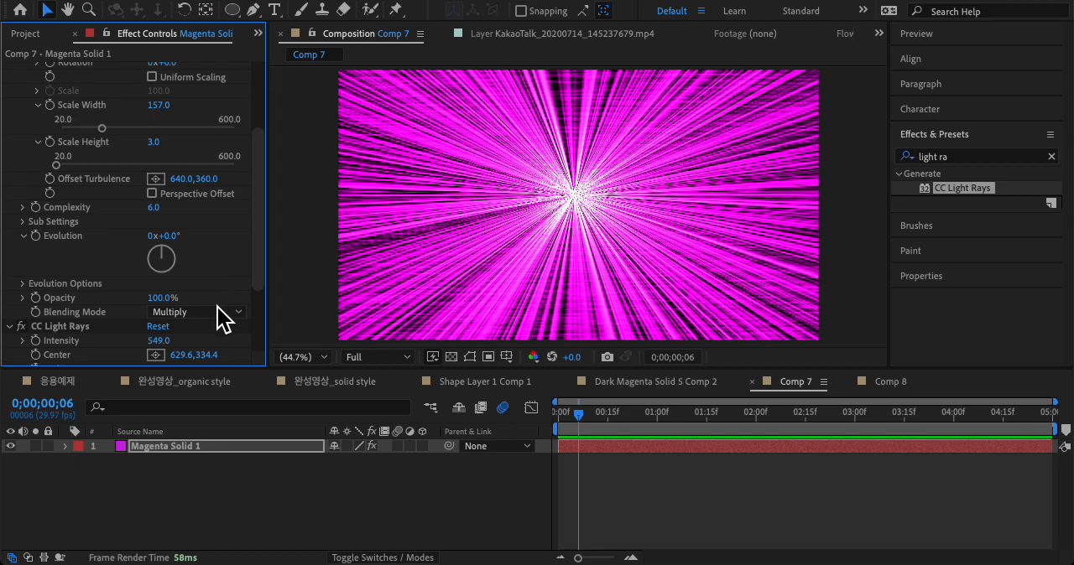
Step: Compare the Add and Multiply blending modes for the Fractal Noise, set it to Soft Light and preview the burst
click(216, 313)
click(209, 276)
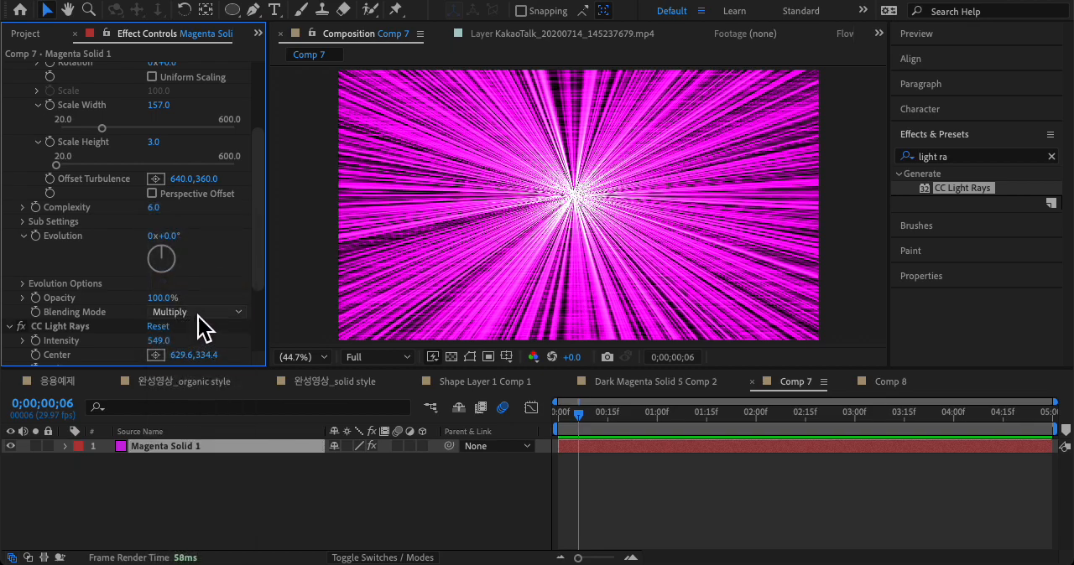
click(198, 317)
click(204, 263)
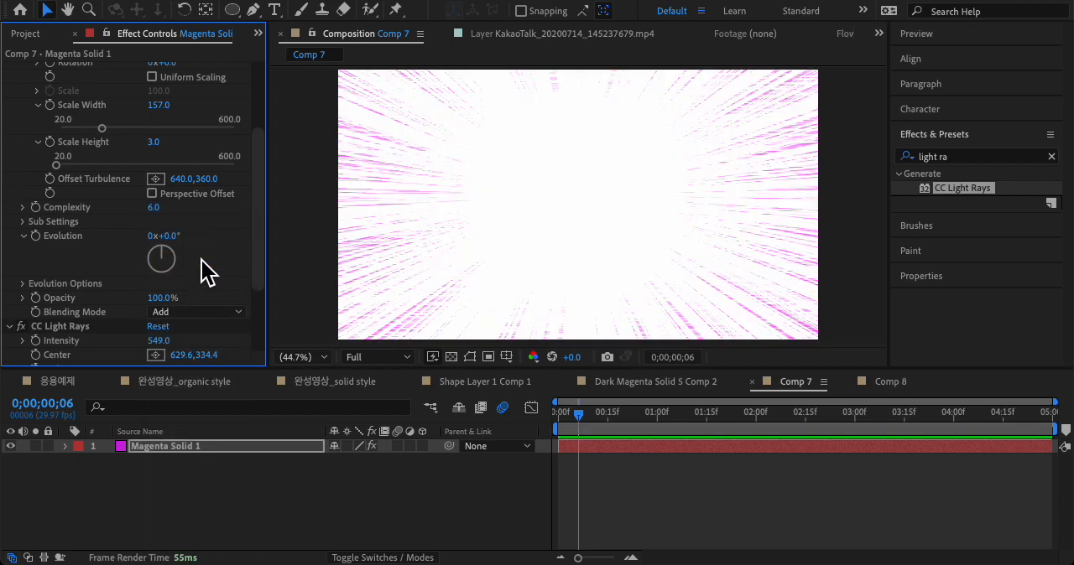
click(215, 315)
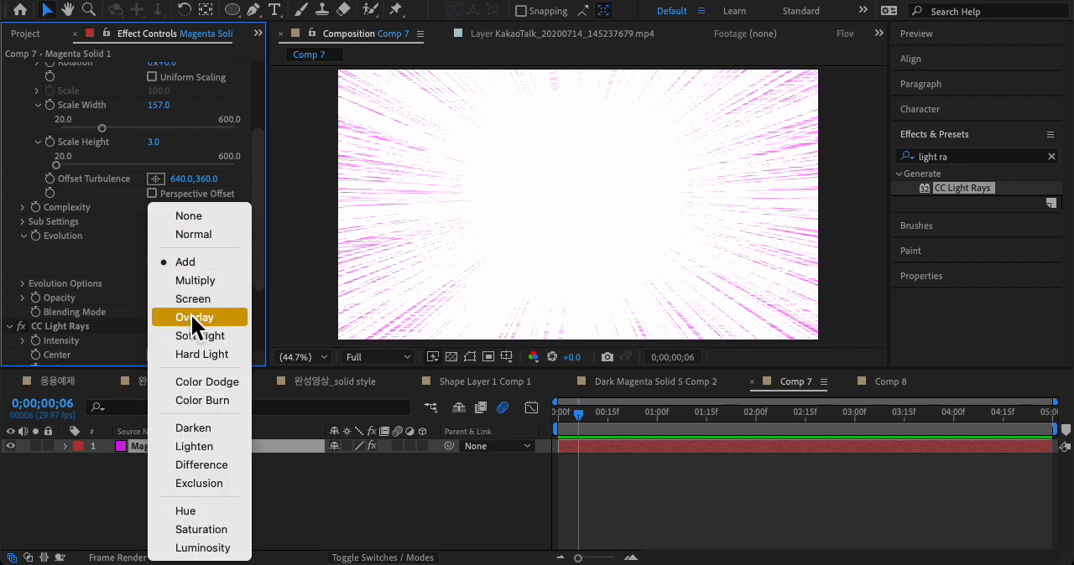
click(198, 281)
click(208, 311)
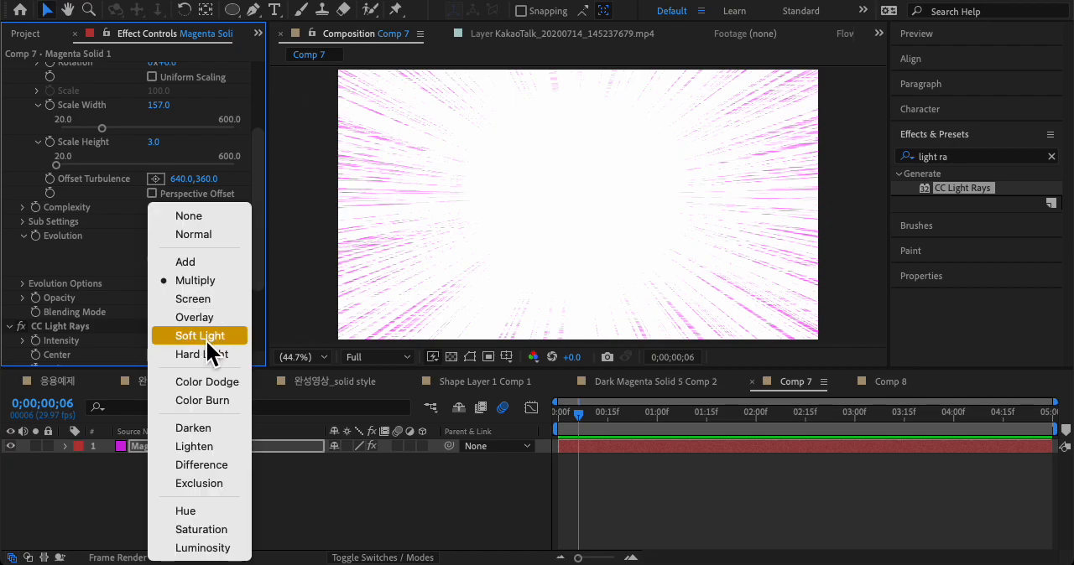
click(205, 336)
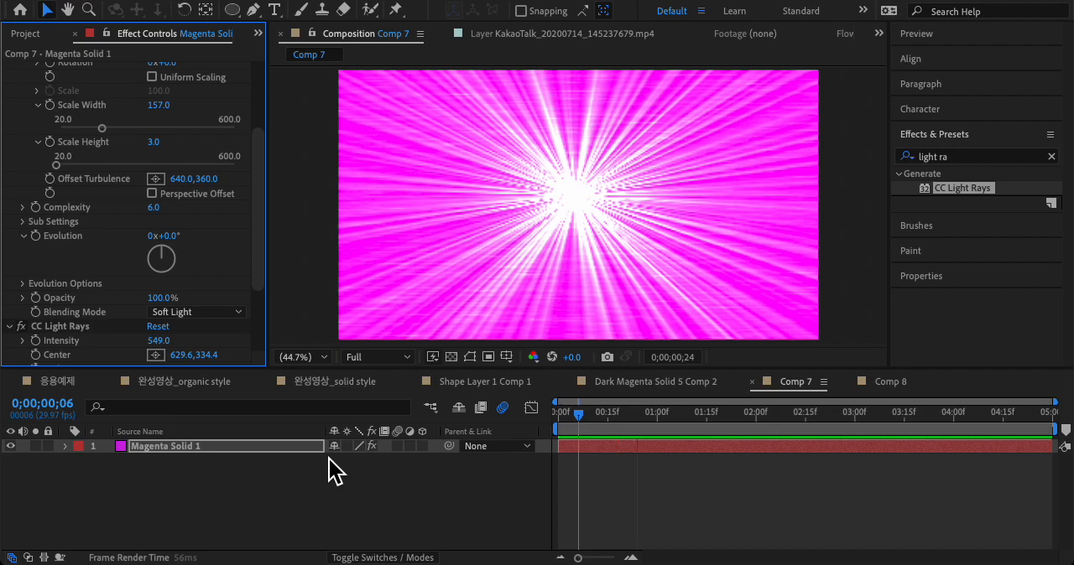
key(space)
click(309, 502)
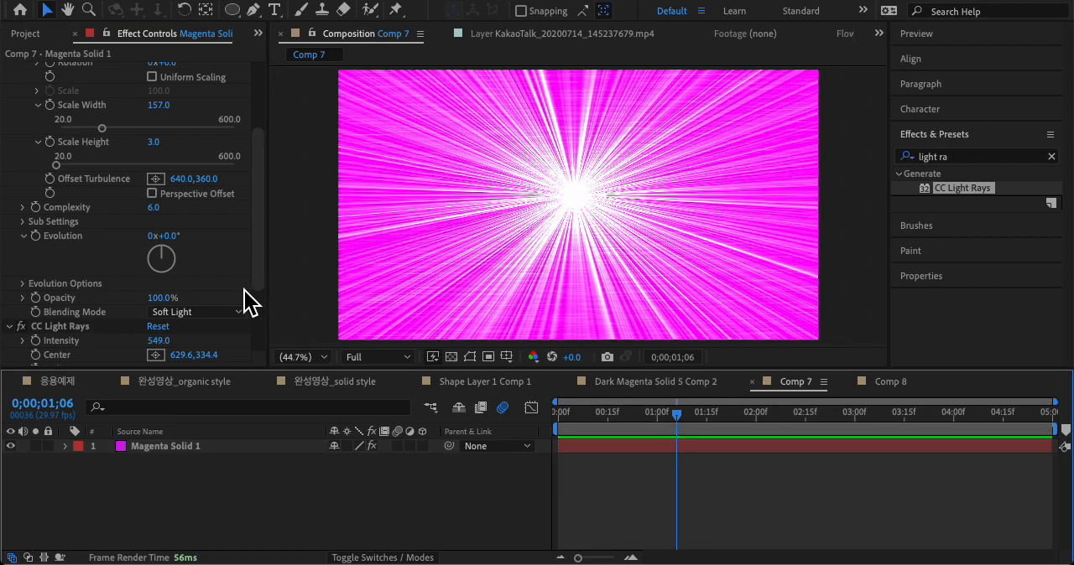
Step: Start keyframing the Fractal Noise Evolution at the first frame of the composition
click(96, 331)
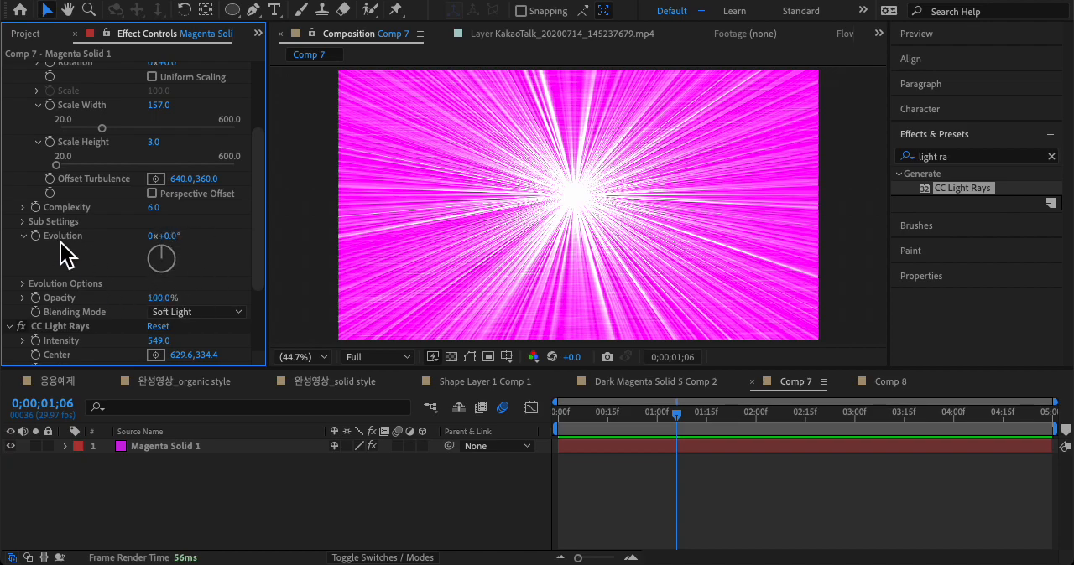
scroll(81, 268, up, 3)
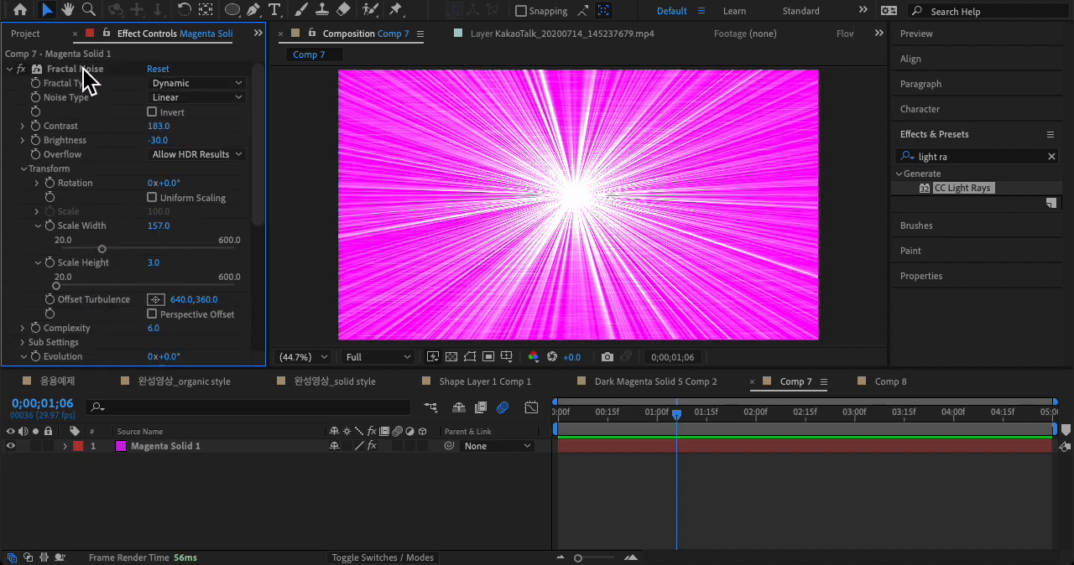
click(83, 68)
scroll(100, 248, down, 2)
drag(676, 415, 523, 415)
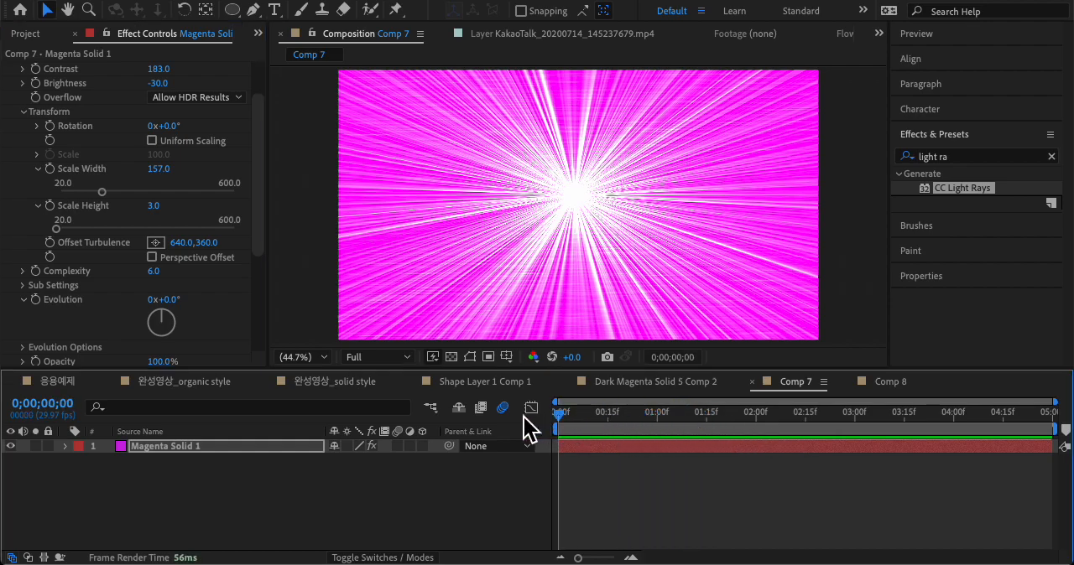
click(36, 301)
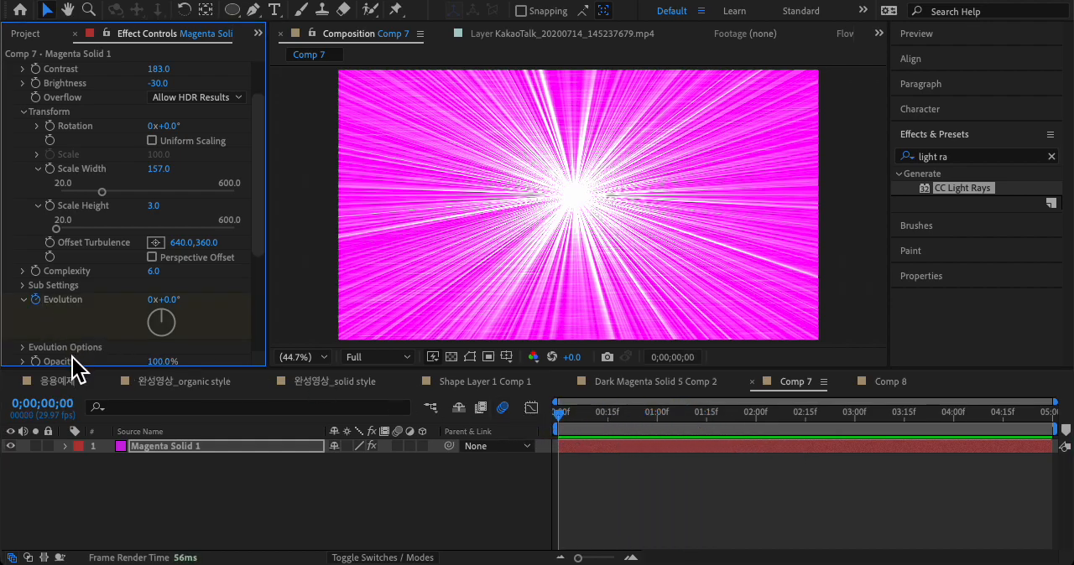
Step: Set the Fractal Noise Evolution to 10x+0.0° at the last frame, 0;00;04;29, and preview the animation
click(578, 414)
key(End)
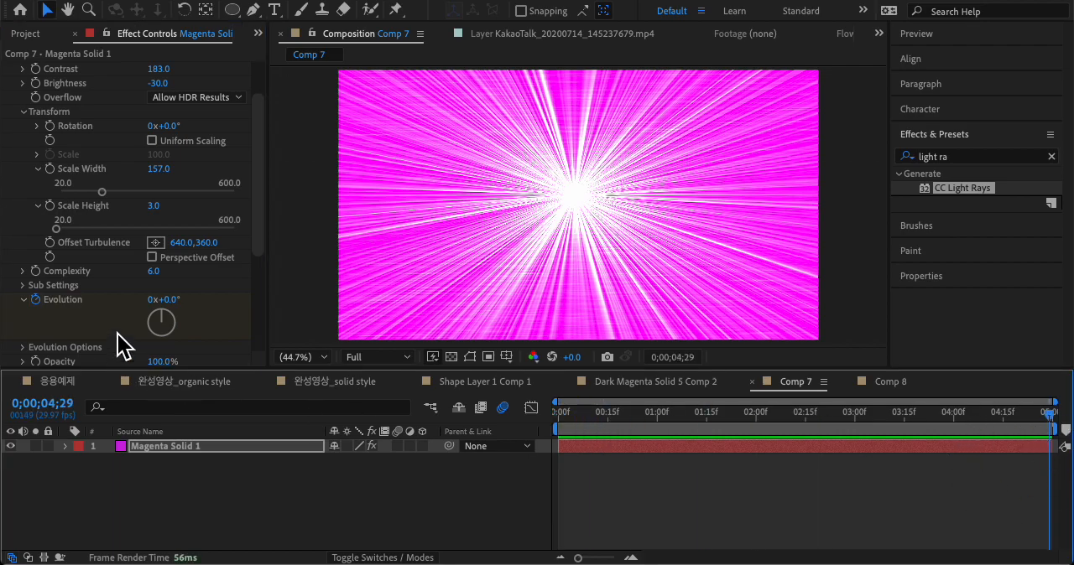
click(152, 300)
text(1)
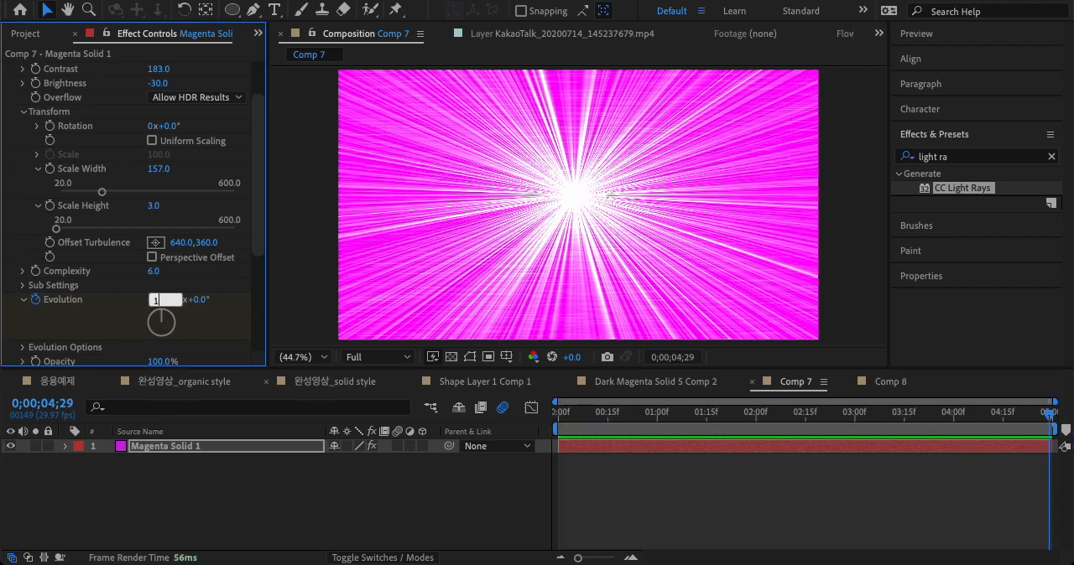
text(0)
key(Return)
key(space)
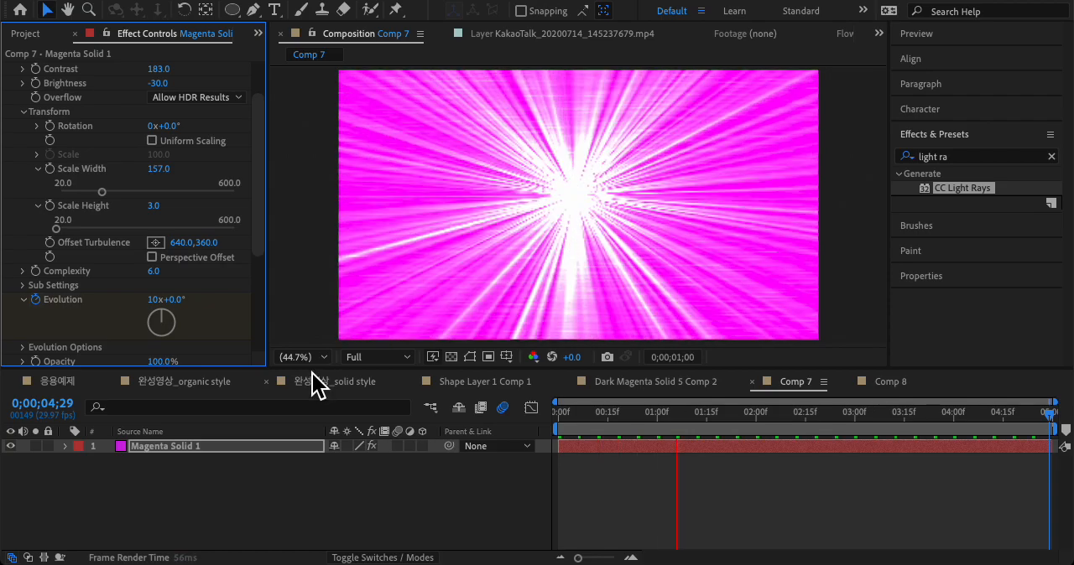
key(space)
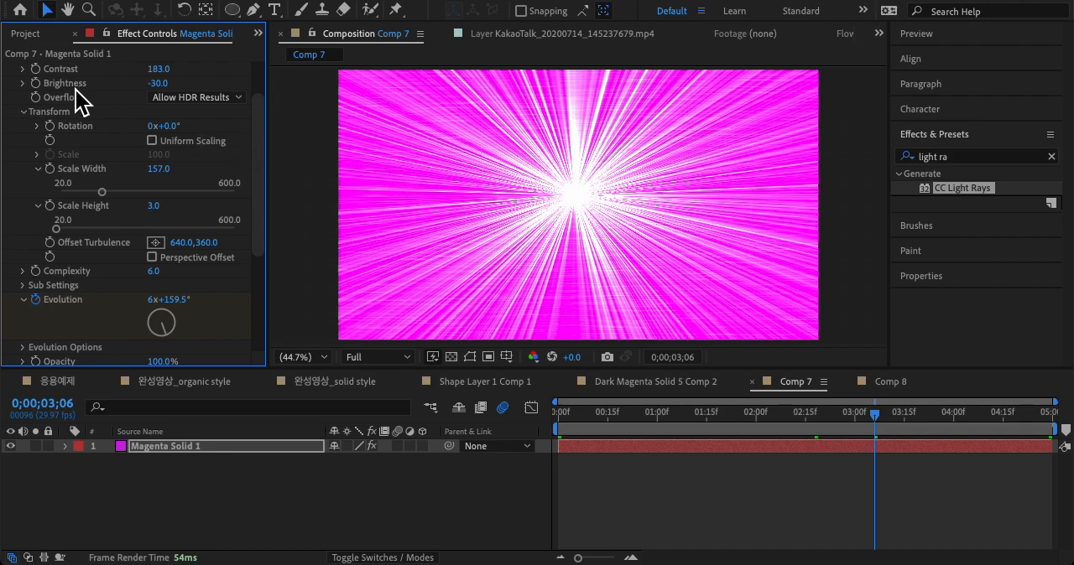
Step: Try the Turbulent Smooth and Basic fractal types and set the Fractal Noise's Noise Type to Spline
scroll(80, 96, up, 3)
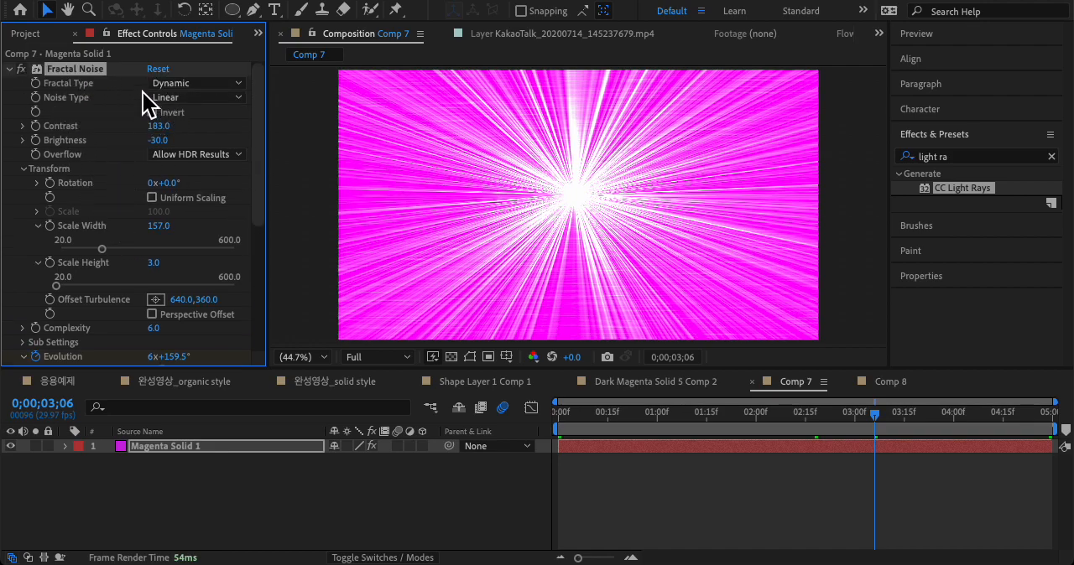
click(186, 83)
click(229, 129)
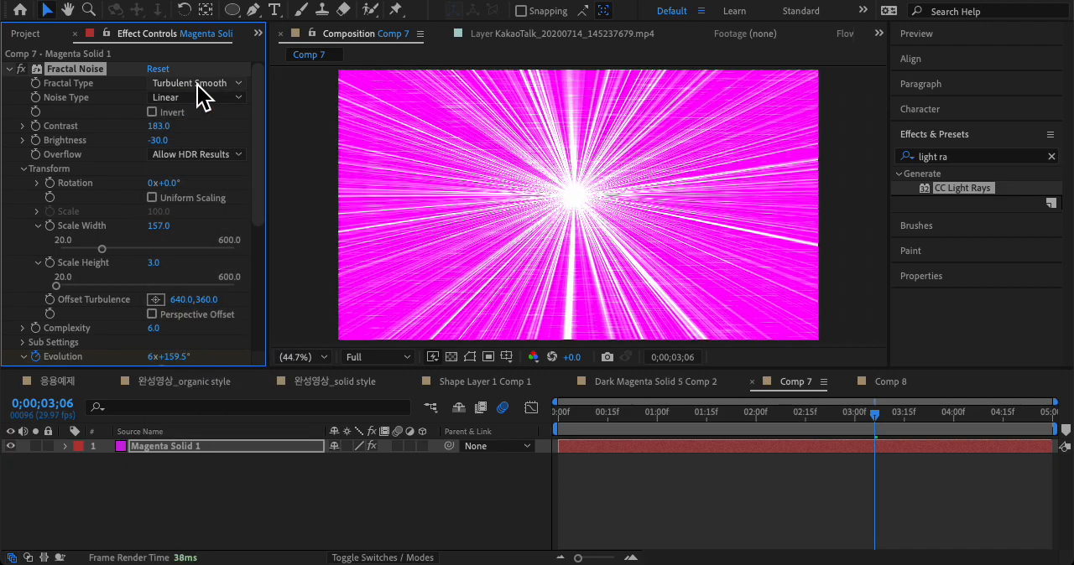
click(199, 85)
click(201, 101)
click(208, 87)
click(219, 105)
click(199, 97)
click(212, 171)
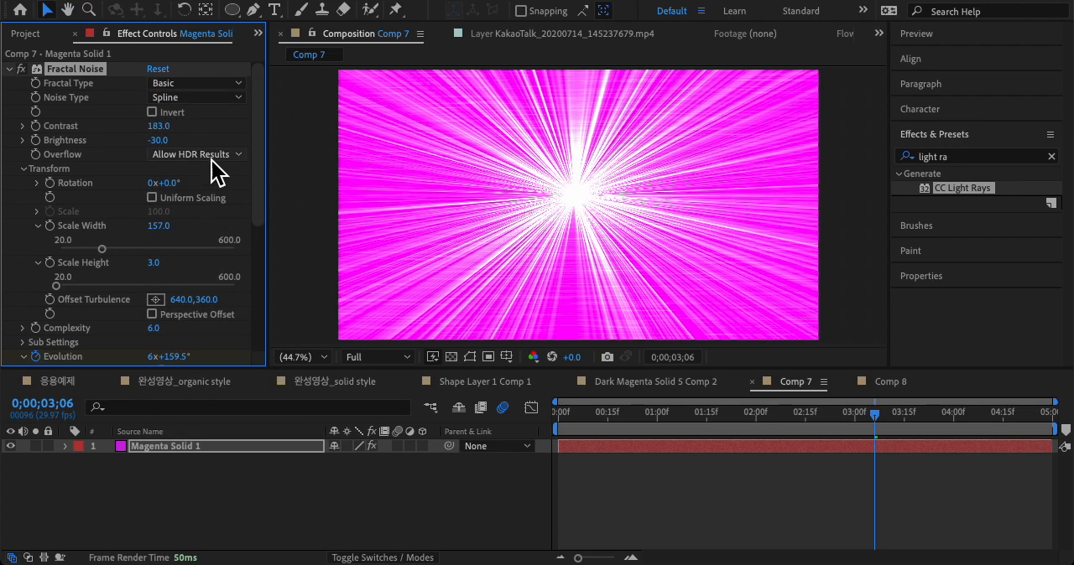
Step: Try the Dynamic, Max and Smeary fractal types, set the Fractal Type to Swirly and preview the rays
click(212, 84)
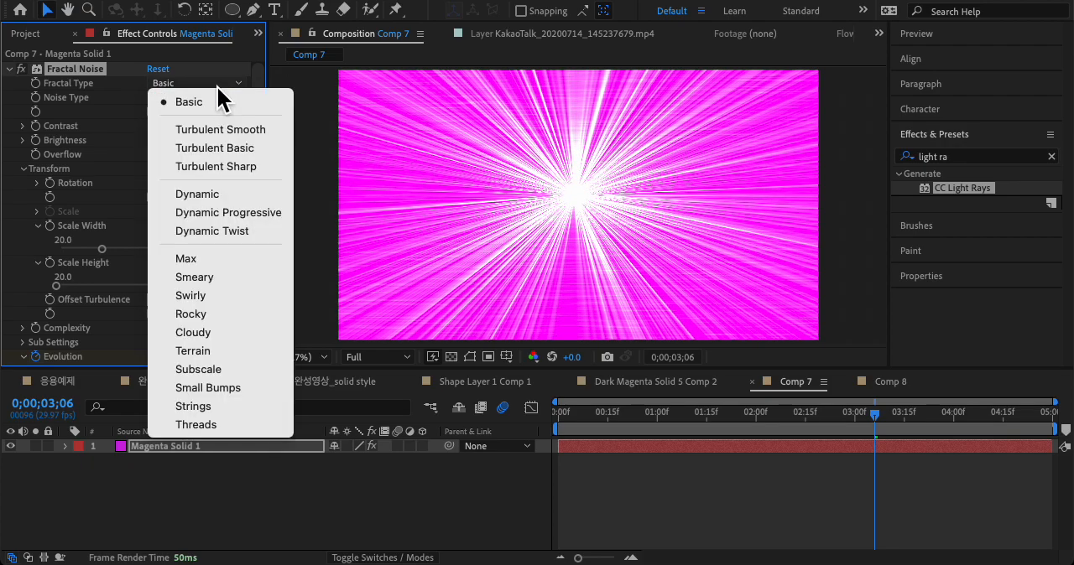
click(224, 195)
click(213, 85)
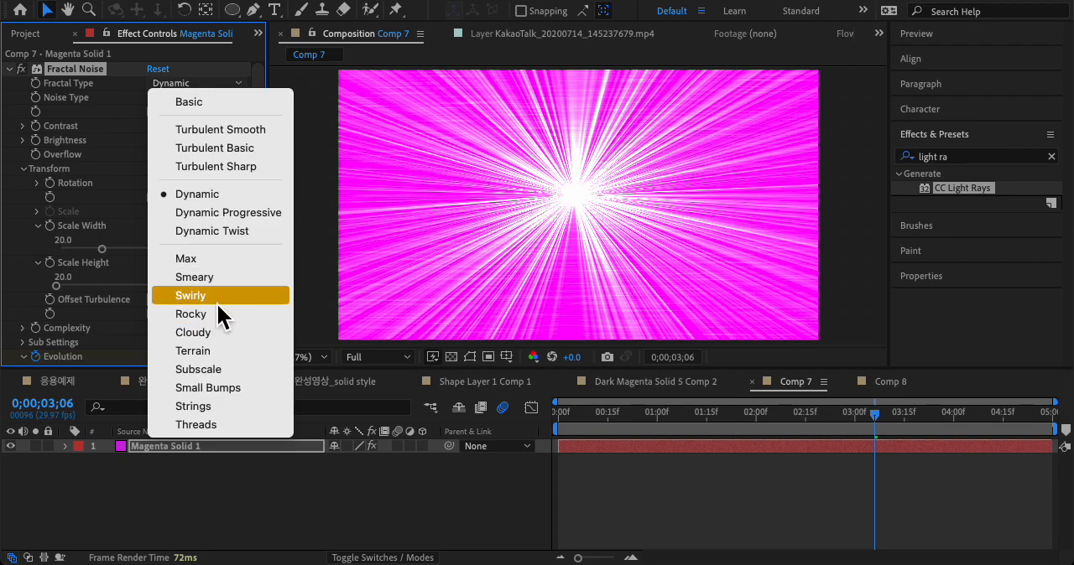
click(219, 257)
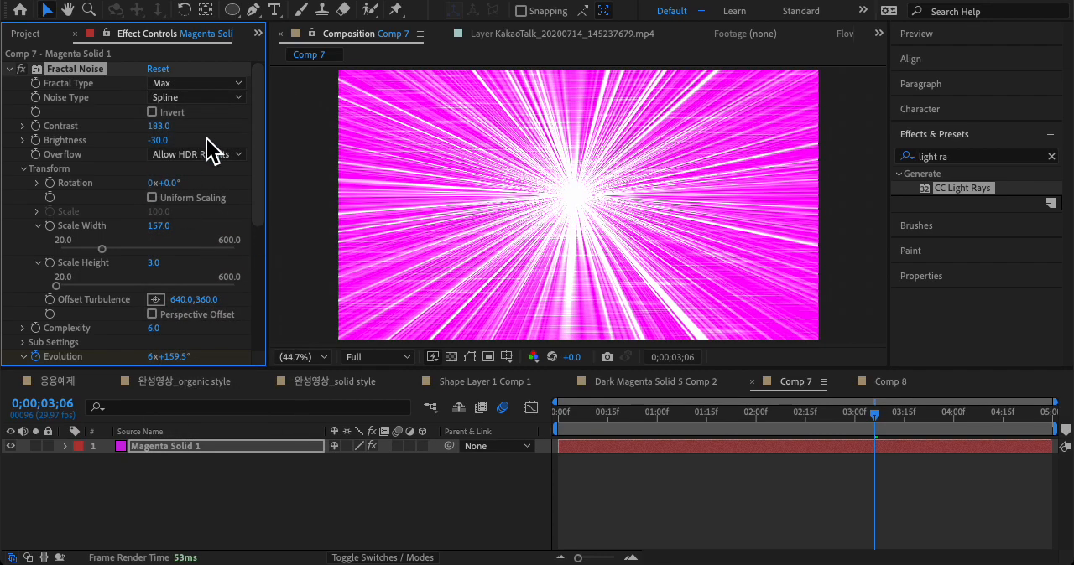
click(211, 83)
click(217, 279)
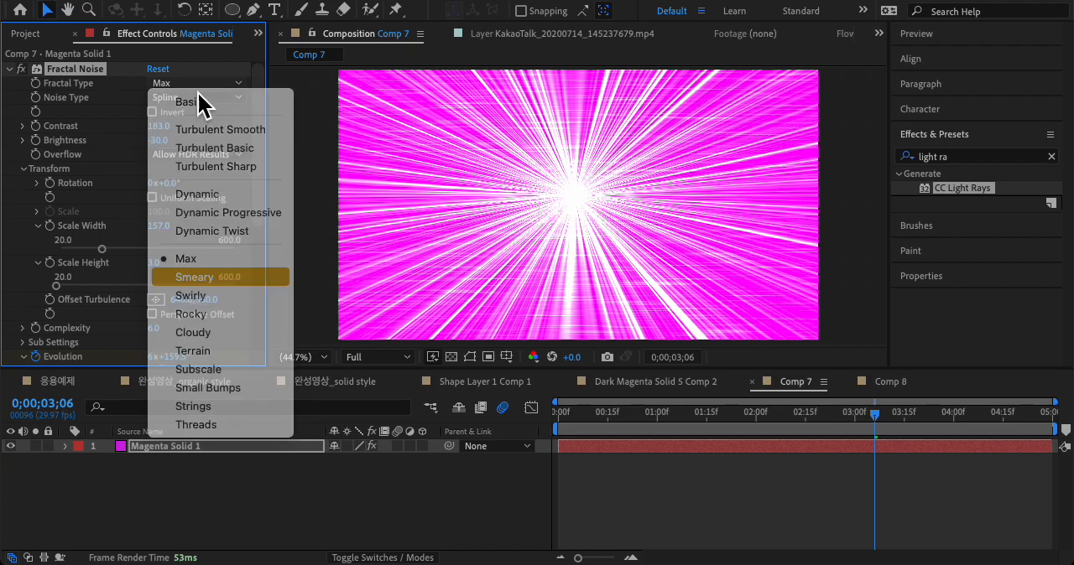
click(201, 87)
click(197, 295)
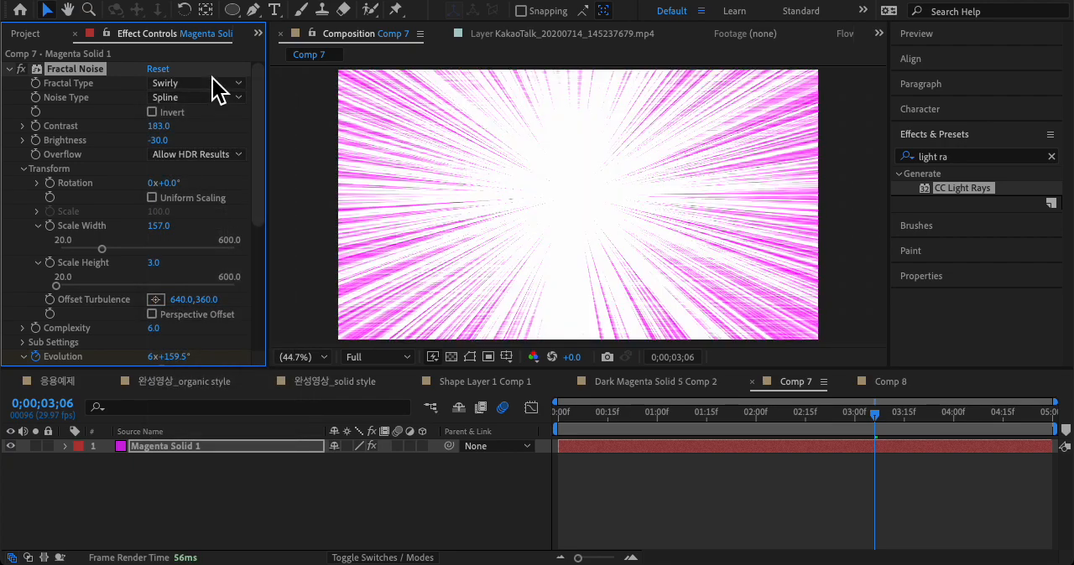
click(211, 85)
click(129, 108)
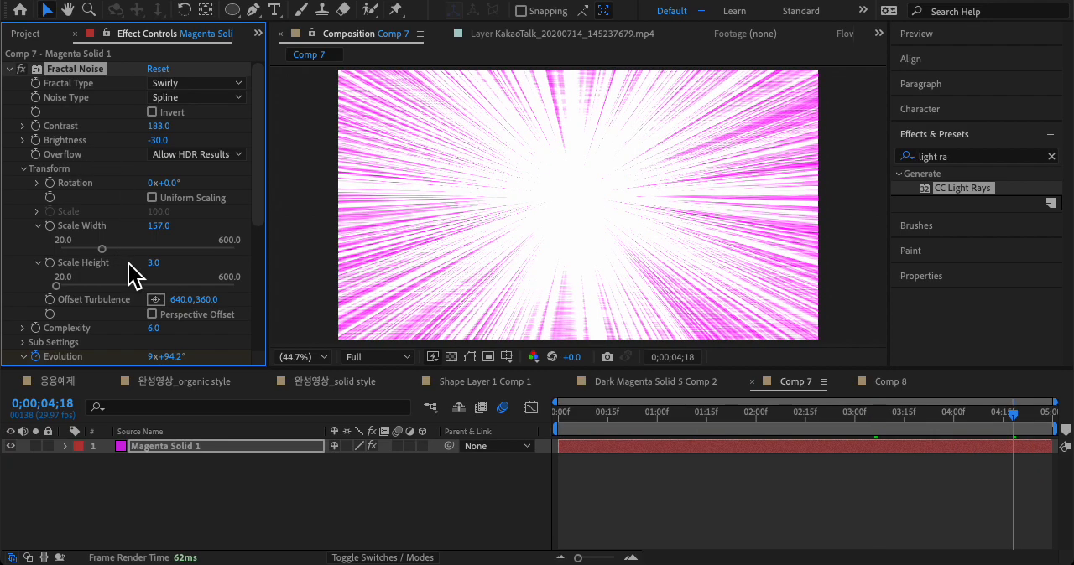
key(space)
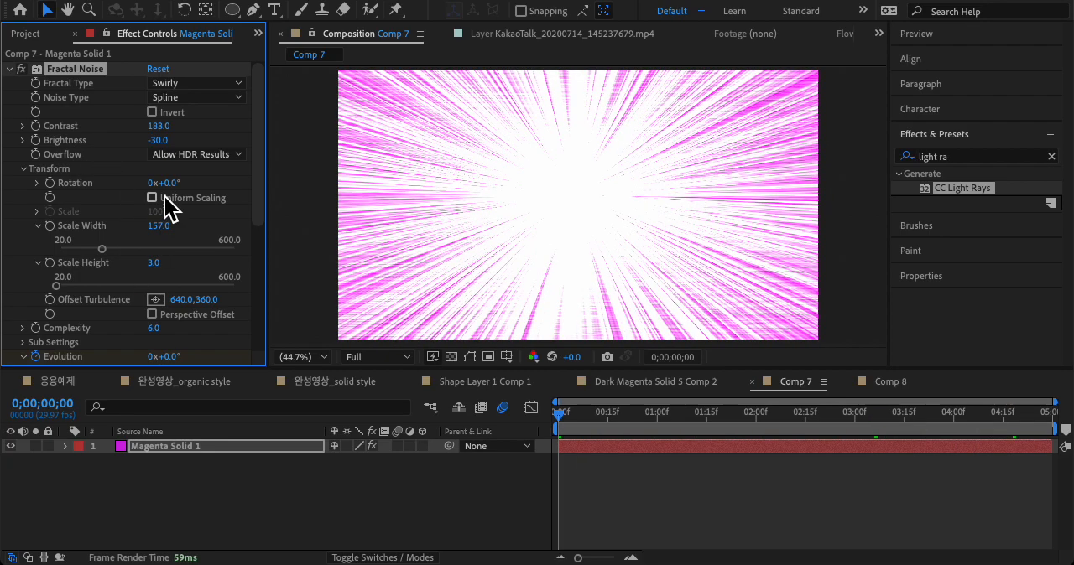
Step: Set the Fractal Noise Scale Width to 343.8 and Scale Height to 20, and preview the thicker rays
click(113, 249)
mouse_move(115, 249)
mouse_down()
mouse_move(156, 249)
mouse_move(118, 249)
mouse_up()
drag(74, 289, 12, 293)
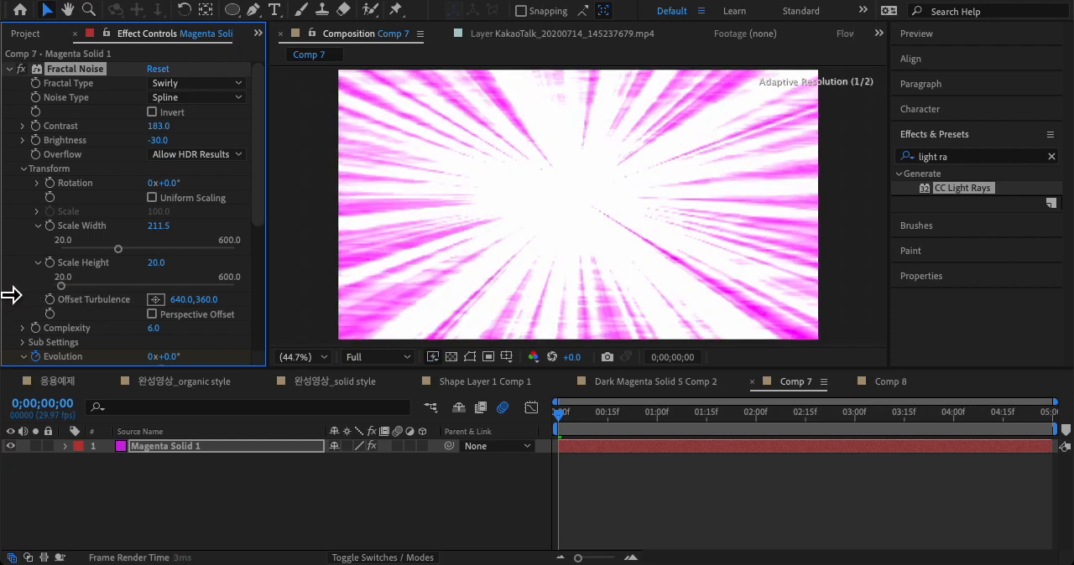
drag(150, 250, 160, 256)
key(space)
key(space)
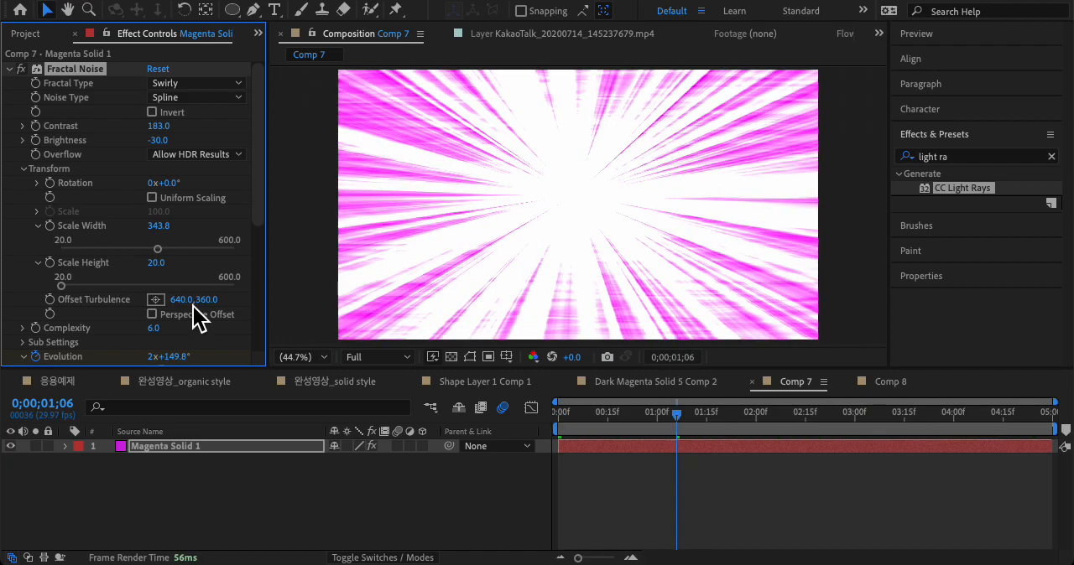
key(space)
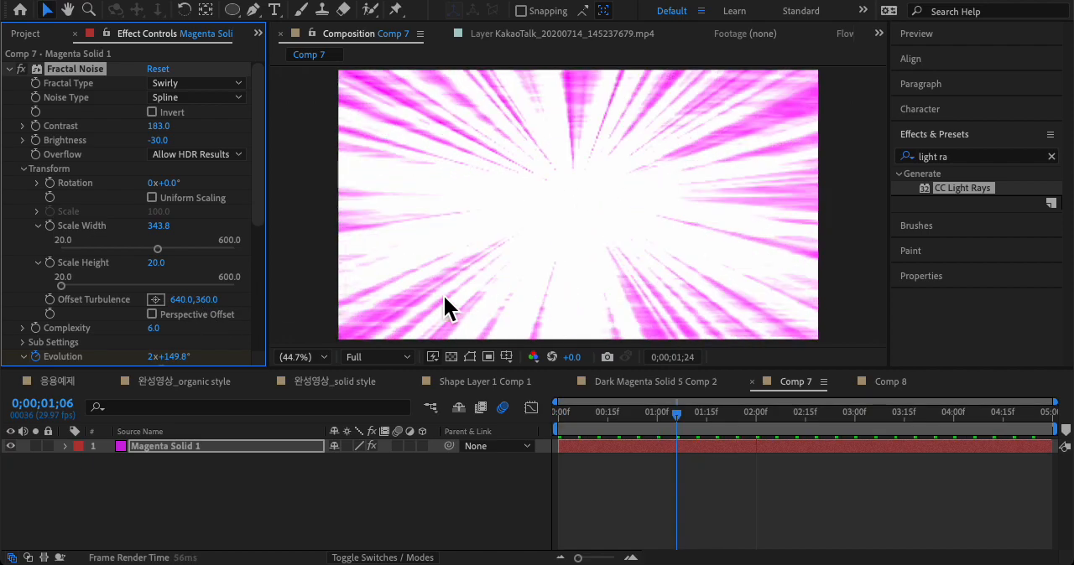
key(space)
Step: Set the Fractal Noise Complexity to 6.2 and preview the burst
scroll(260, 201, down, 4)
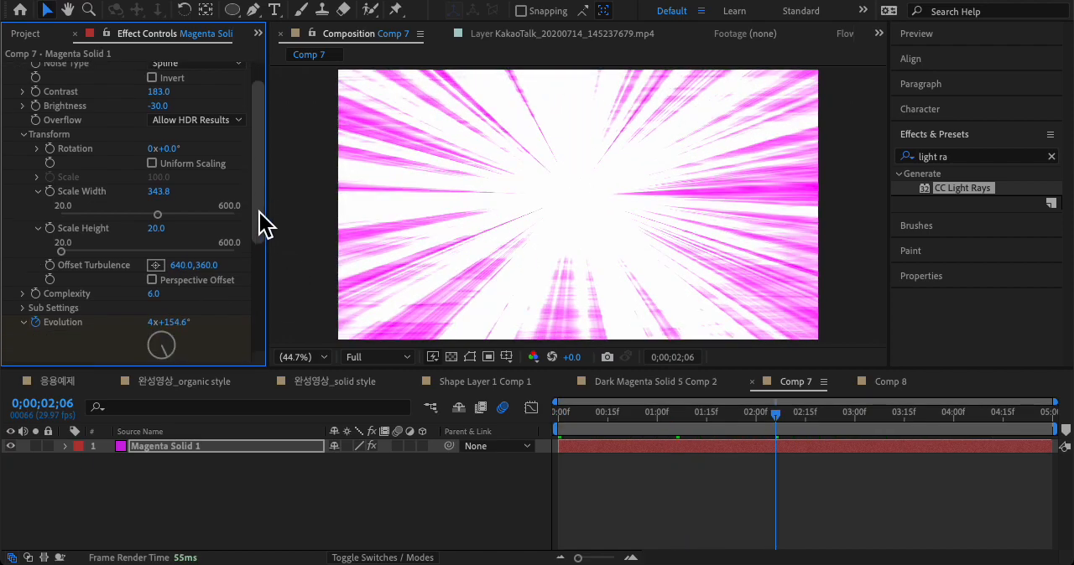
scroll(264, 269, down, 2)
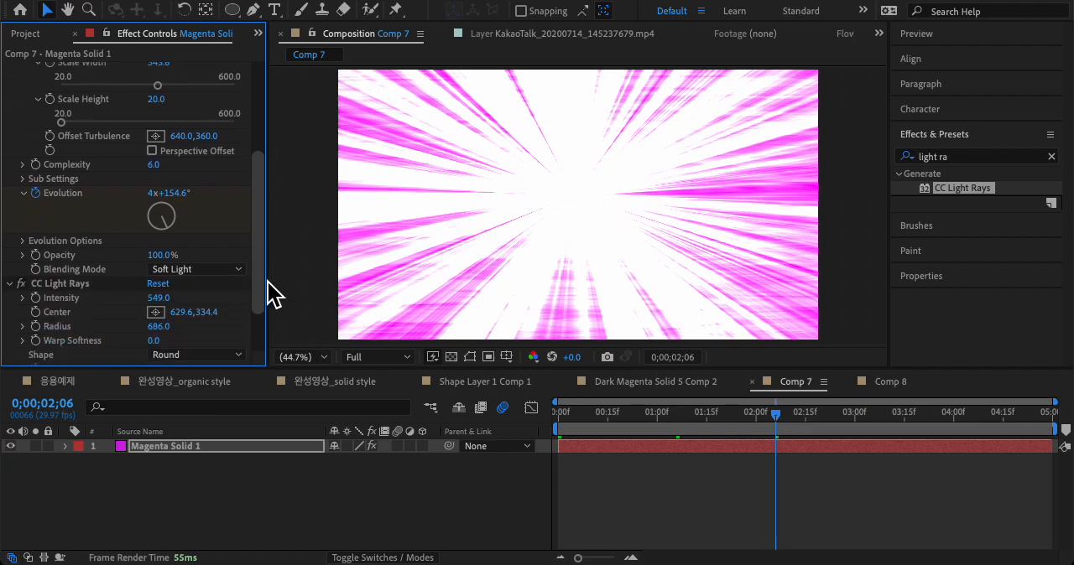
drag(163, 169, 179, 168)
key(space)
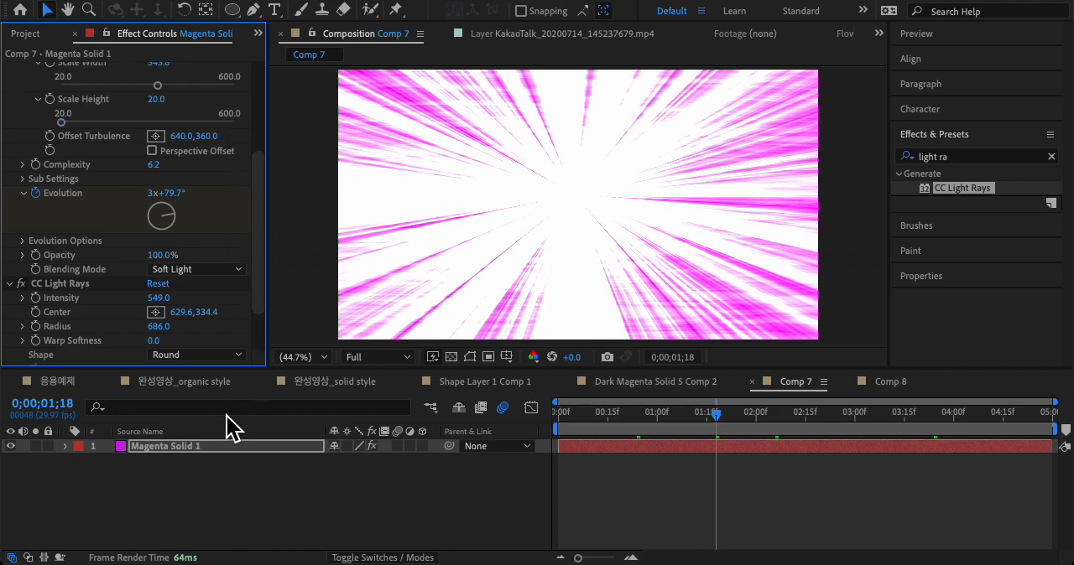
Step: Try purple and red hues for the Magenta Solid 1 color and apply green 0AE349
click(208, 446)
click(211, 478)
click(216, 448)
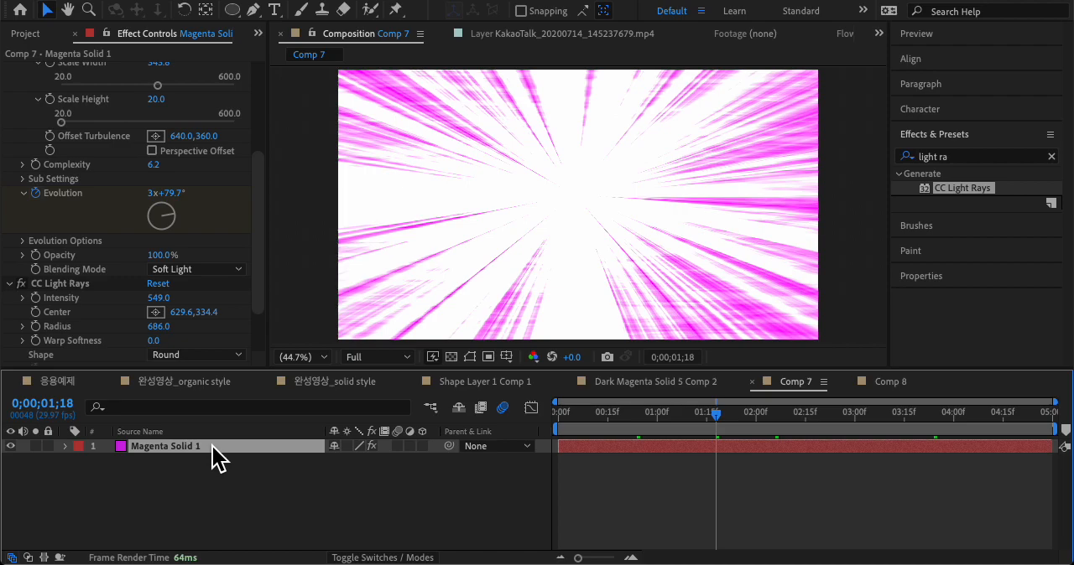
key(ctrl+shift+y)
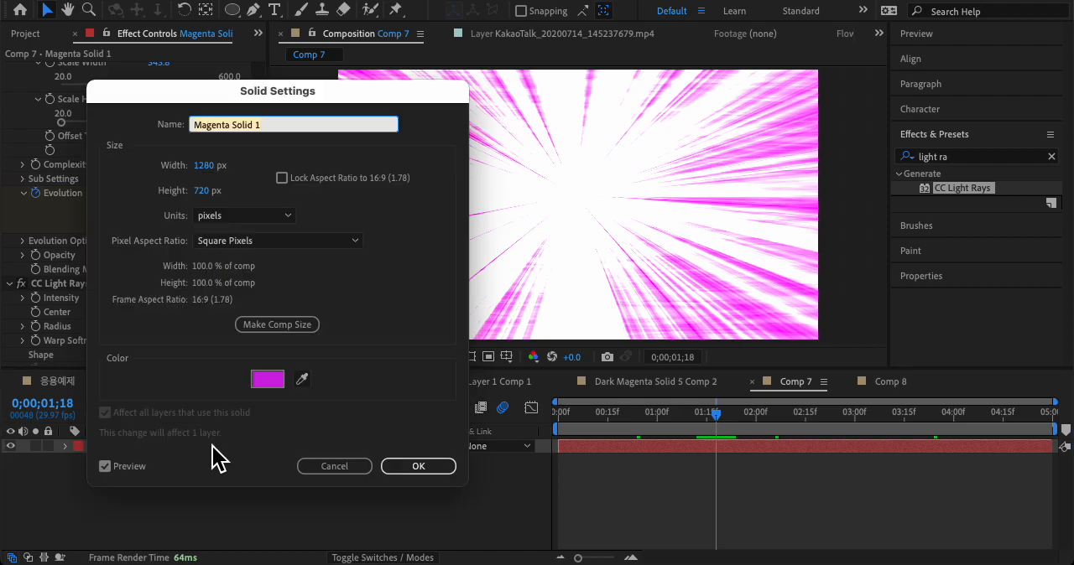
click(275, 384)
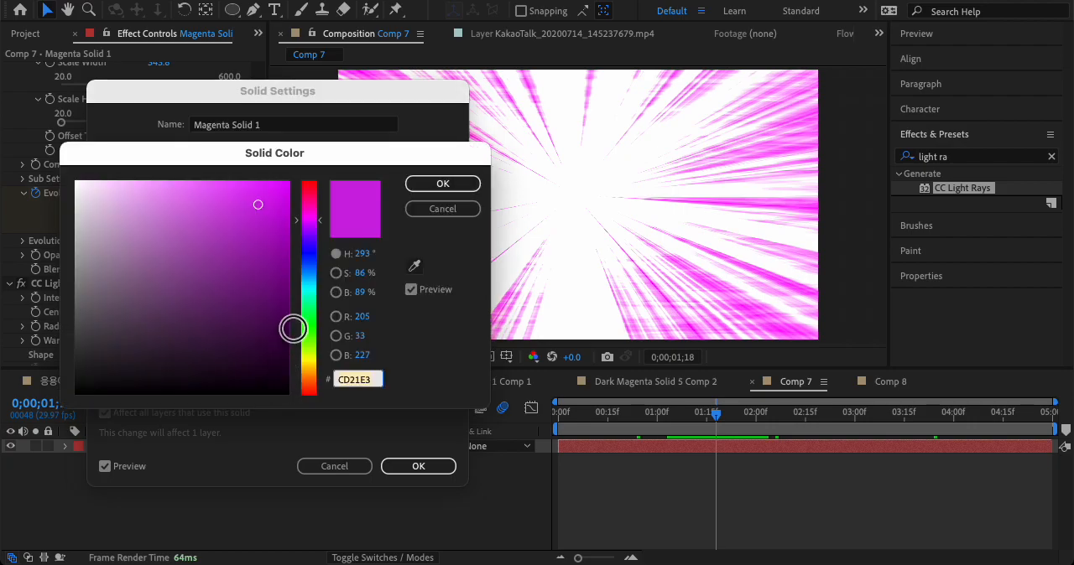
click(309, 269)
click(317, 236)
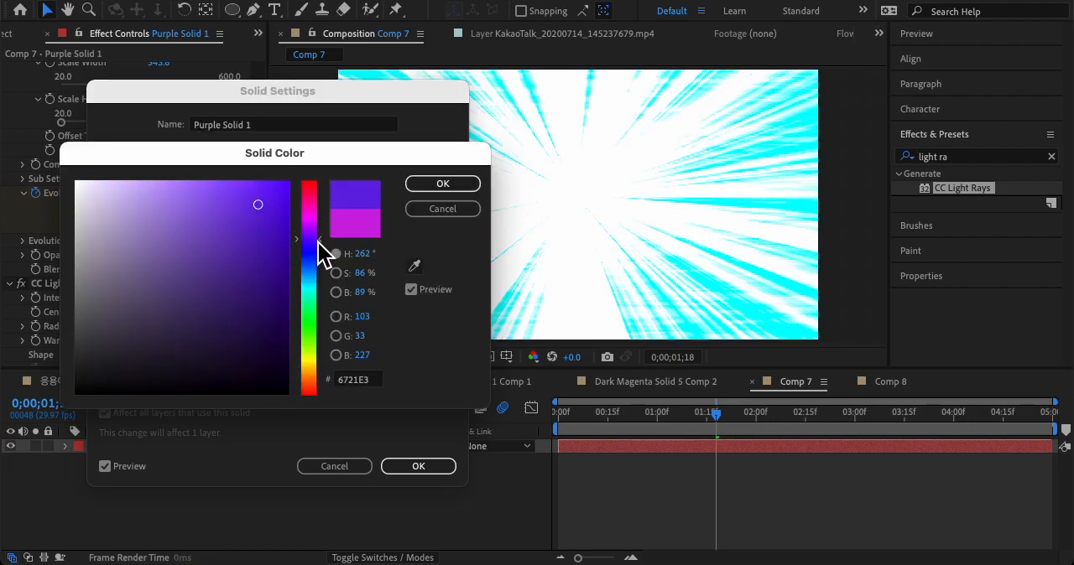
drag(299, 201, 310, 187)
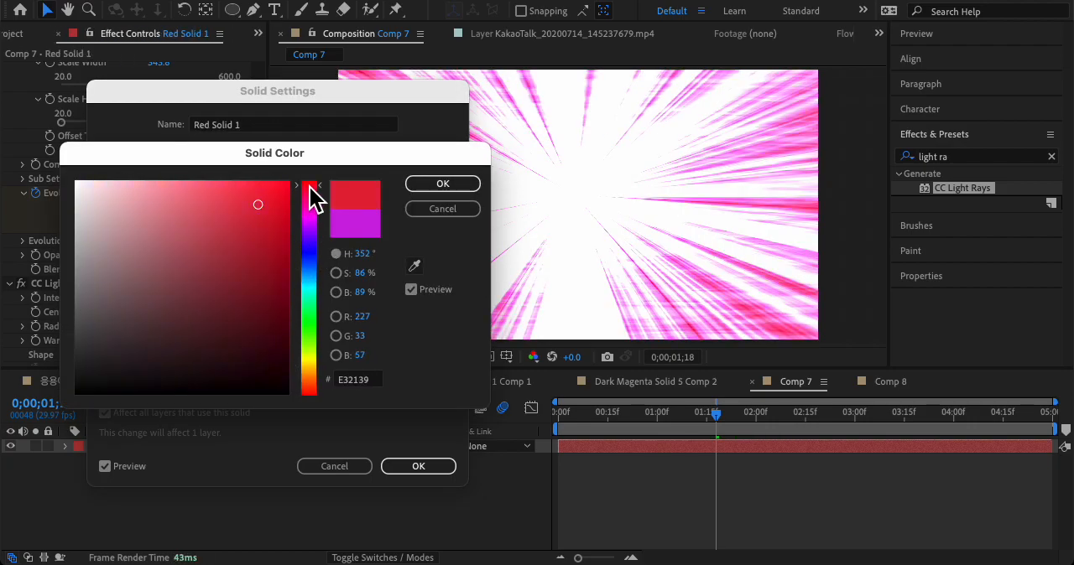
drag(310, 282, 313, 312)
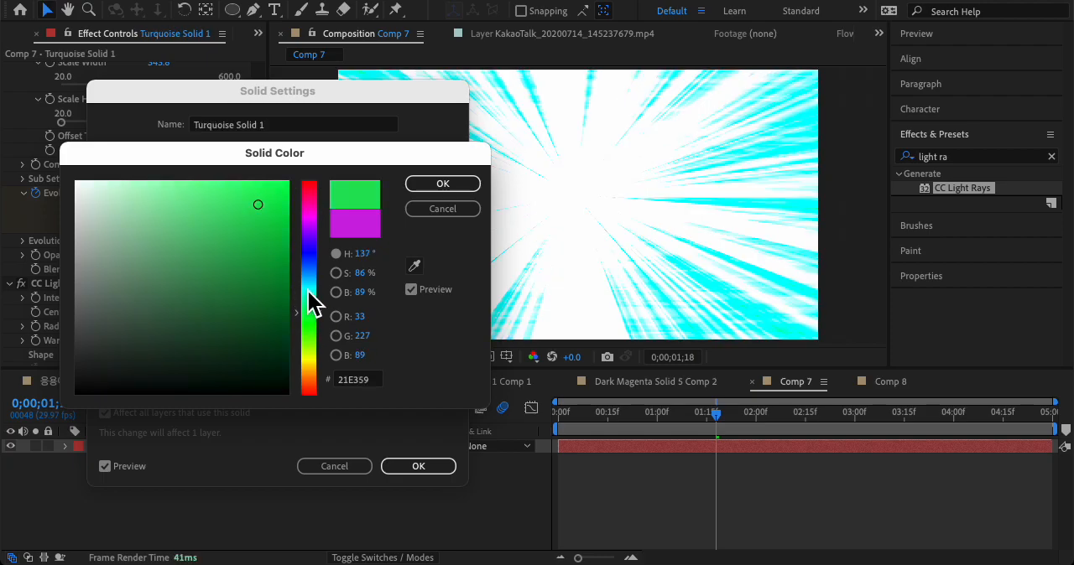
click(277, 231)
drag(285, 234, 286, 211)
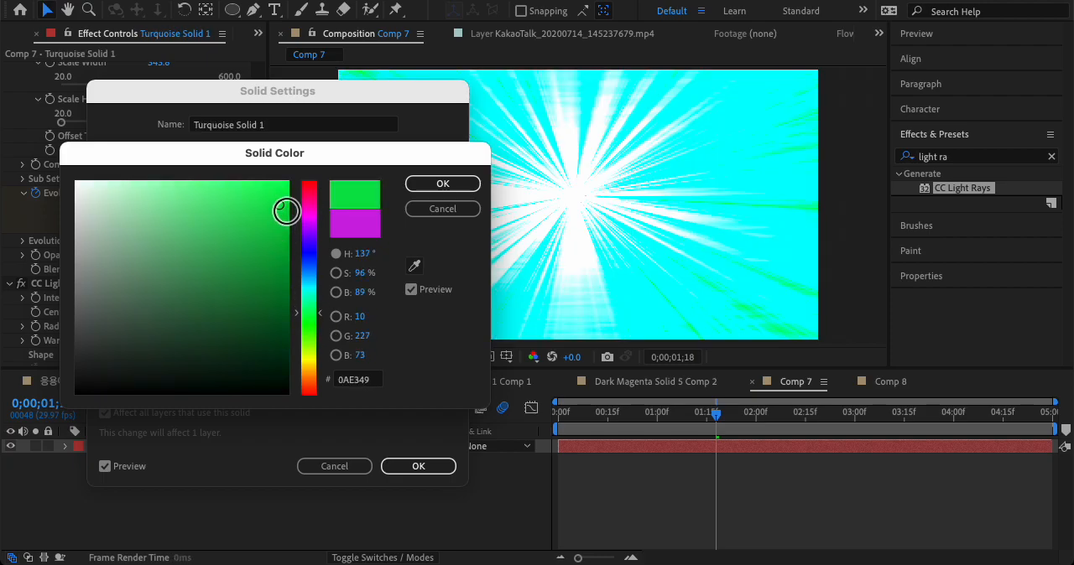
click(444, 187)
click(423, 467)
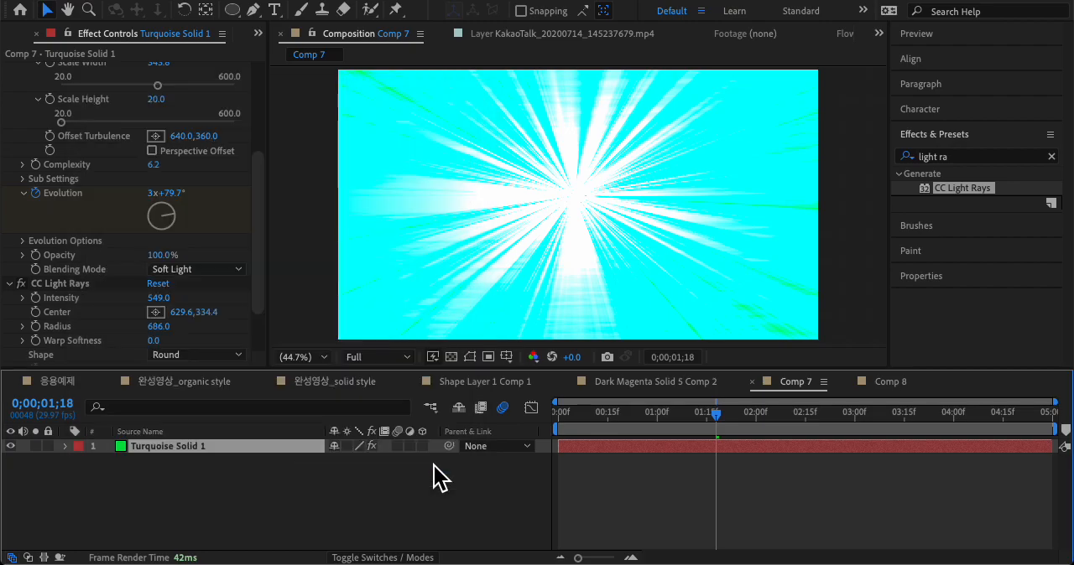
Step: Preview the recolored rays, undo the solid color change and play the burst again
drag(701, 413, 740, 412)
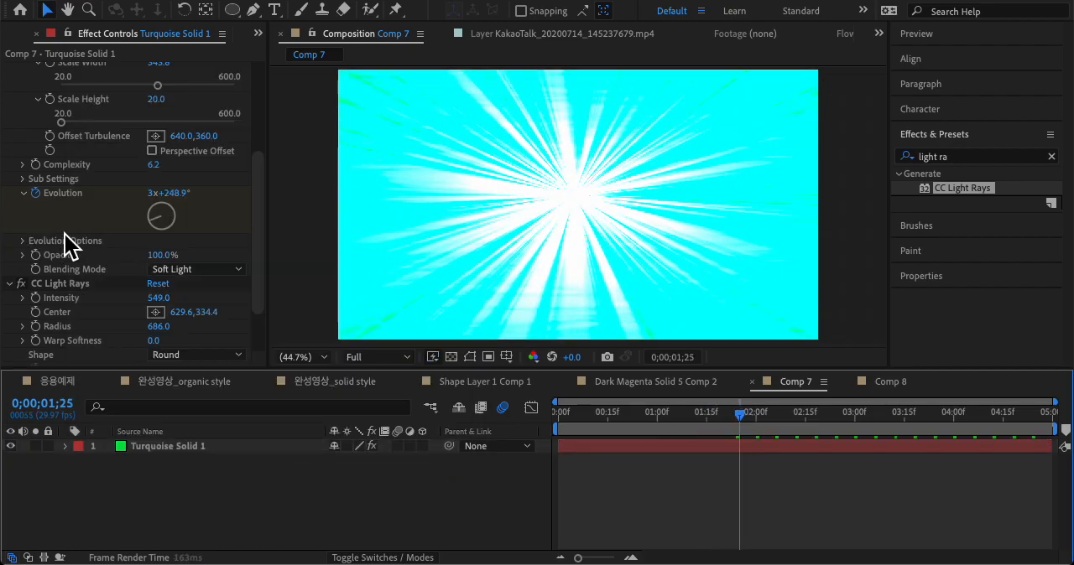
key(space)
key(ctrl+z)
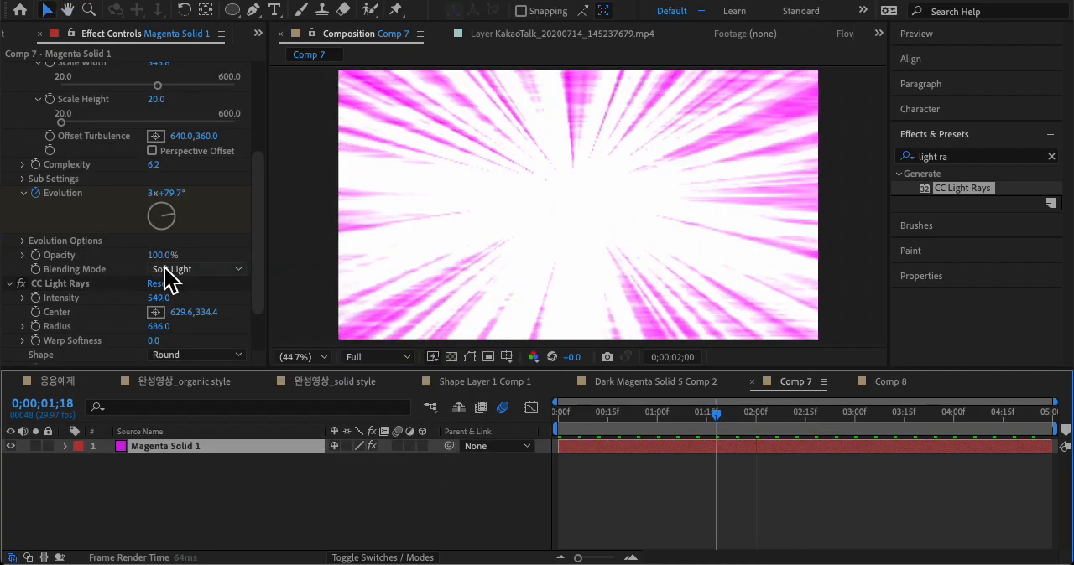
key(space)
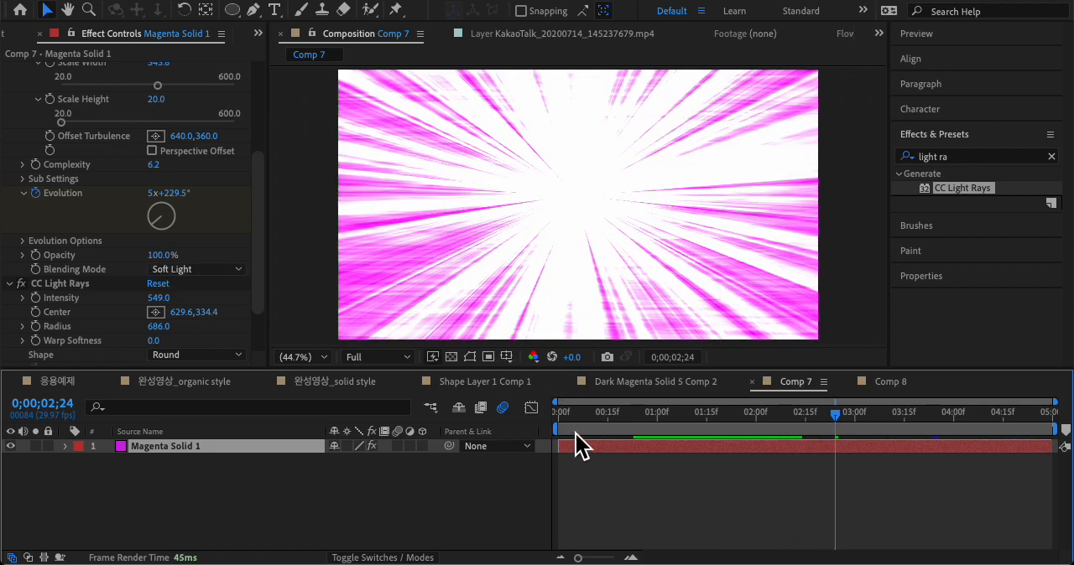
Step: Compare the bursts in Comp 8 and Comp 7 with the one in Dark Magenta Solid 5 Comp 2
click(644, 383)
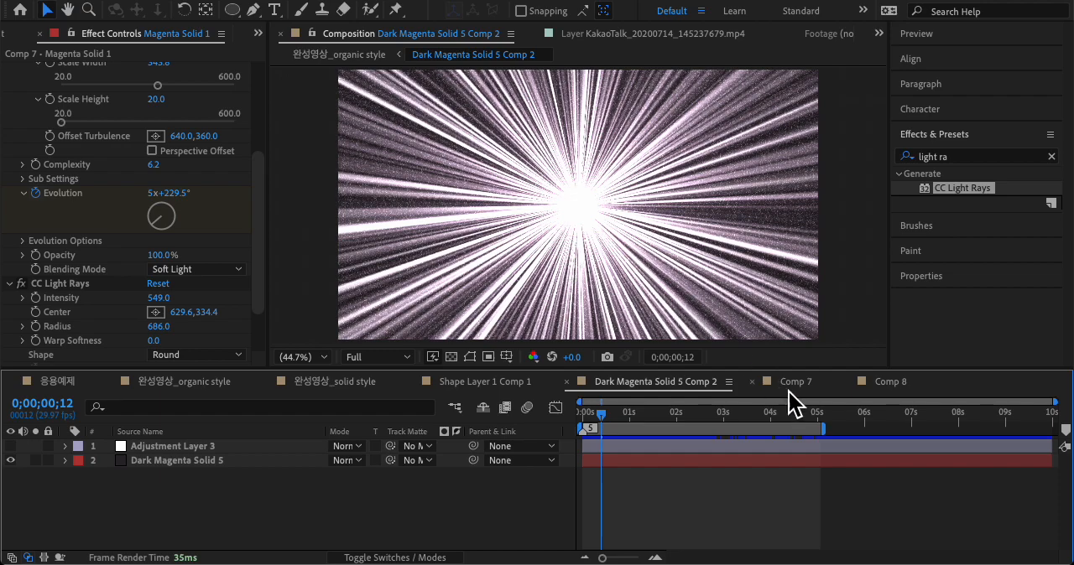
click(887, 384)
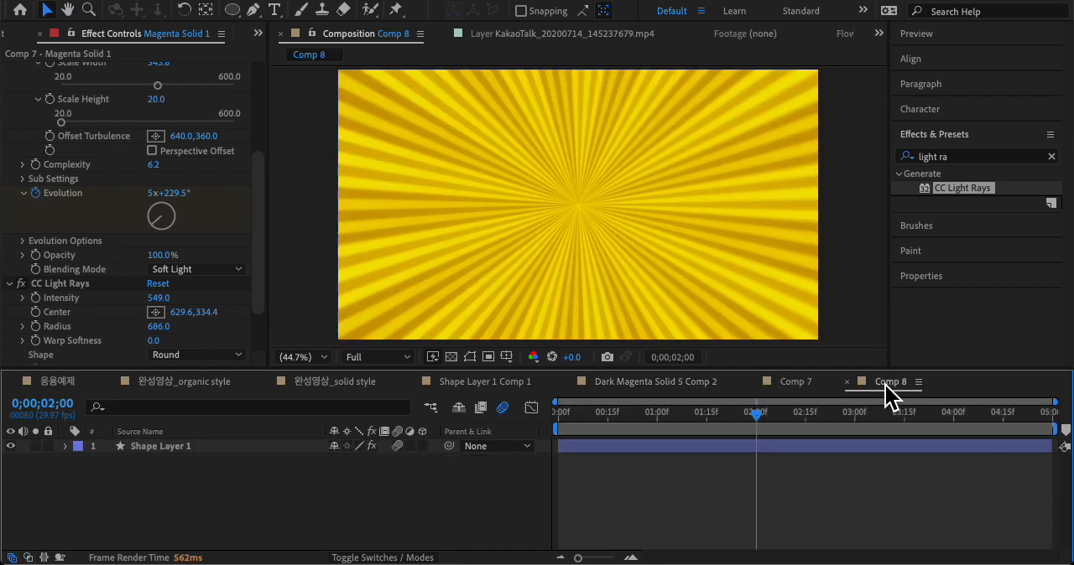
click(795, 383)
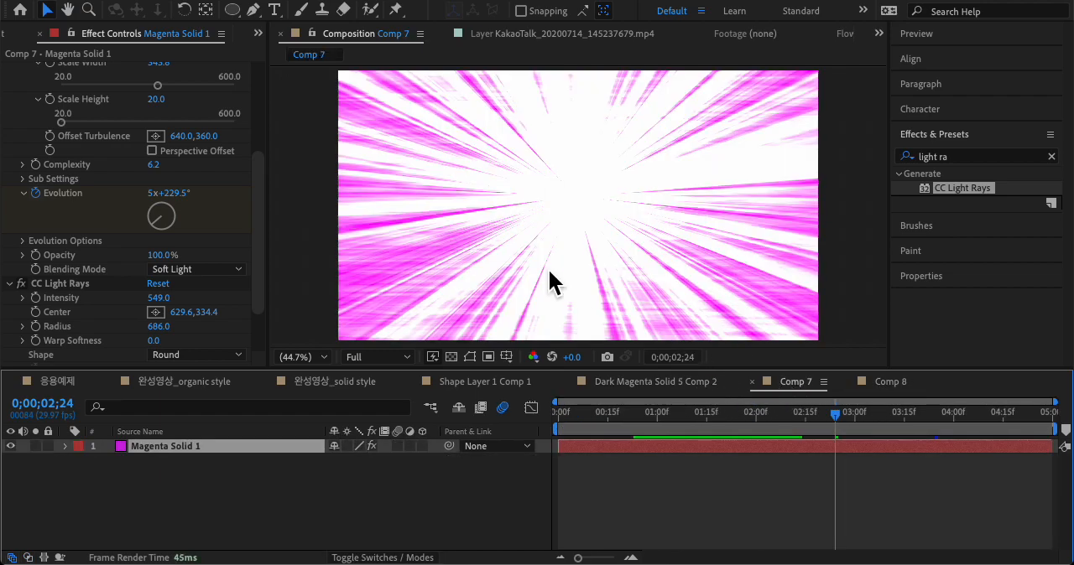
click(697, 383)
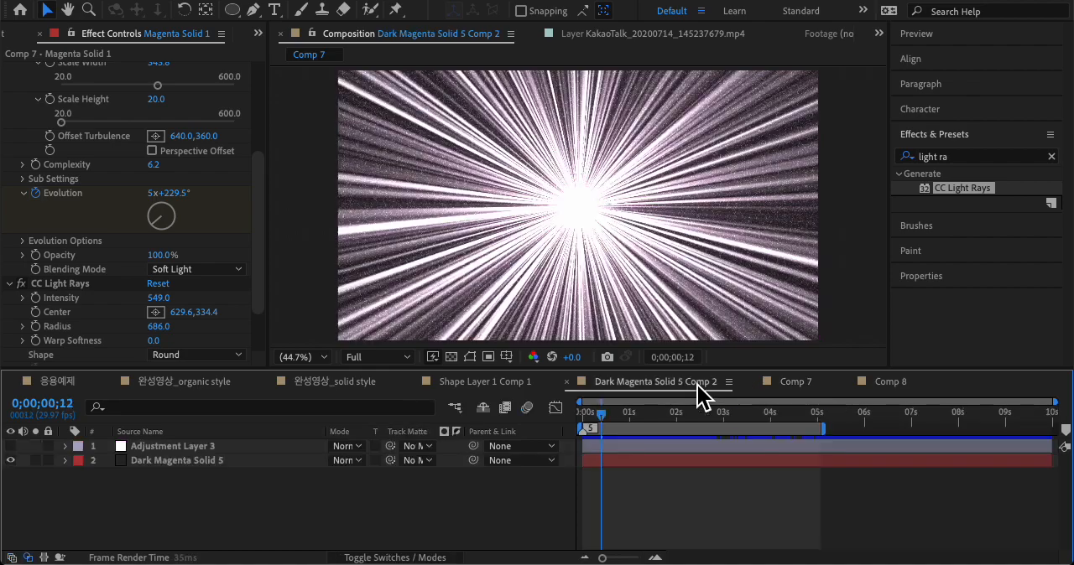
Step: Examine the Dark Magenta Solid 5 layer's Fractal Noise fractal type, noise type, transform and blending mode, keeping Max, Linear and Soft Light
click(218, 461)
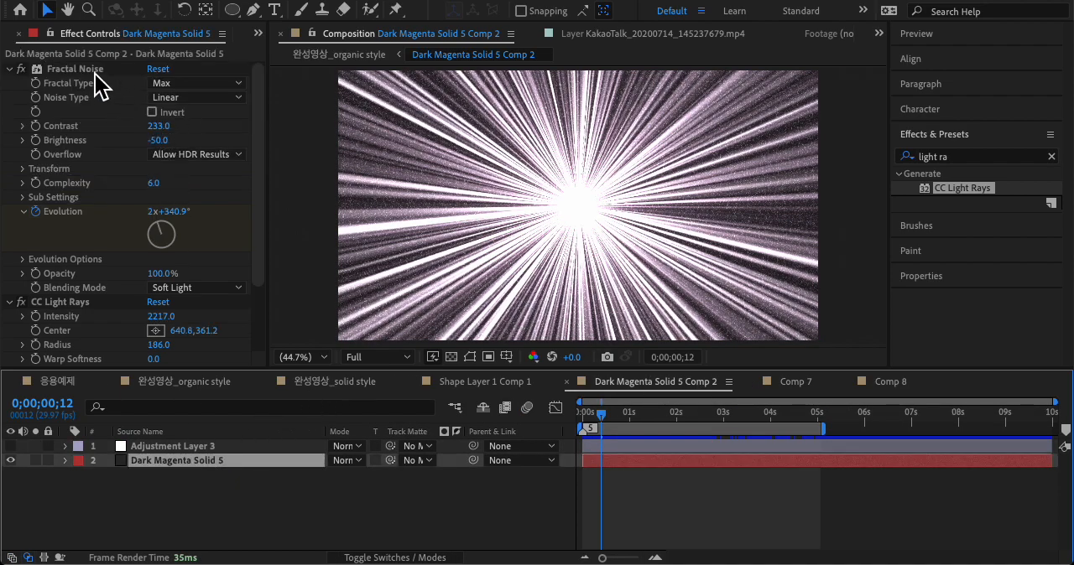
click(187, 84)
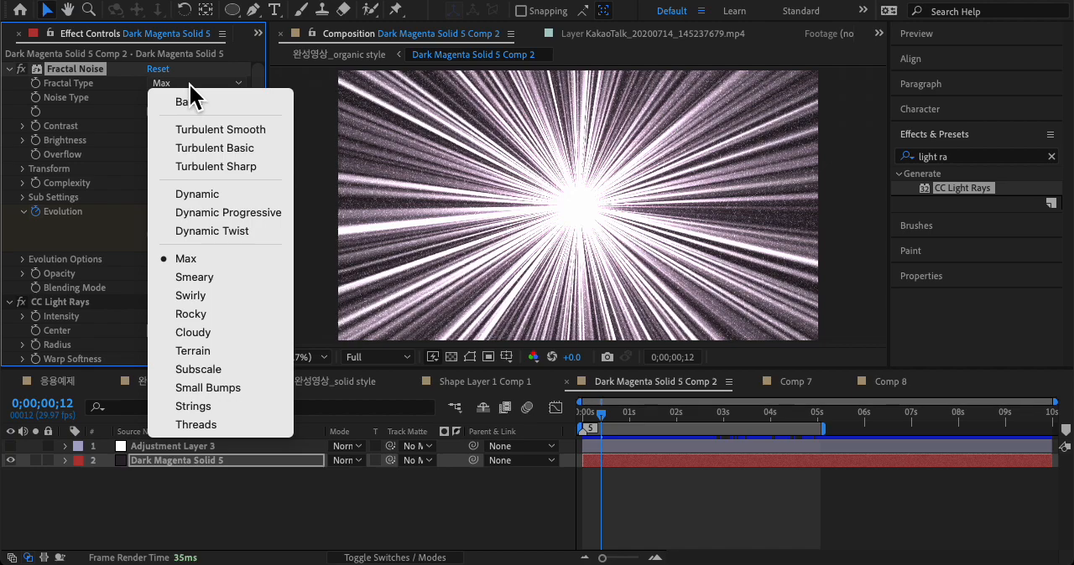
click(227, 258)
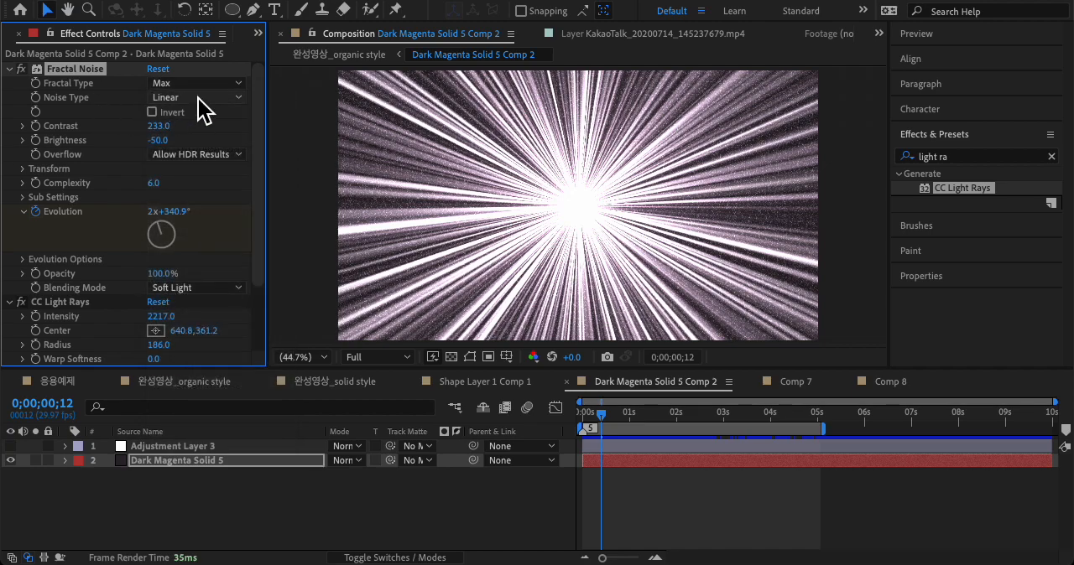
click(201, 98)
click(209, 136)
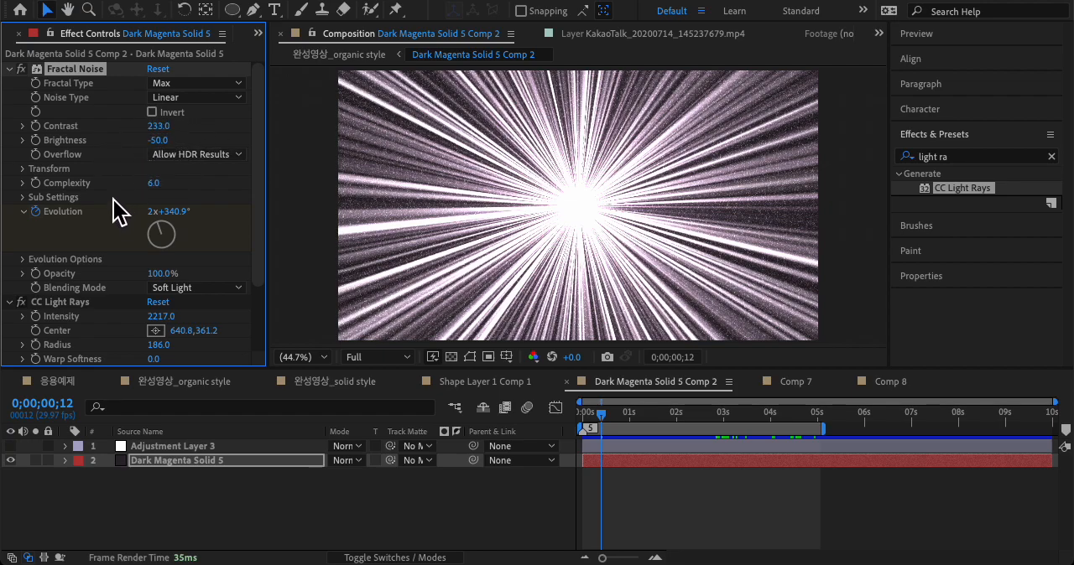
click(26, 169)
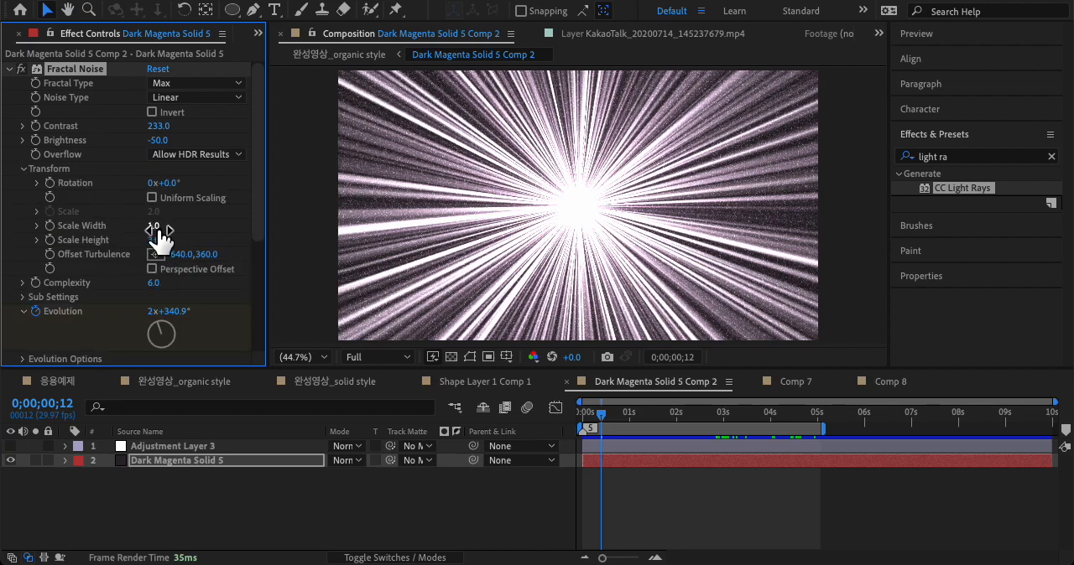
click(24, 171)
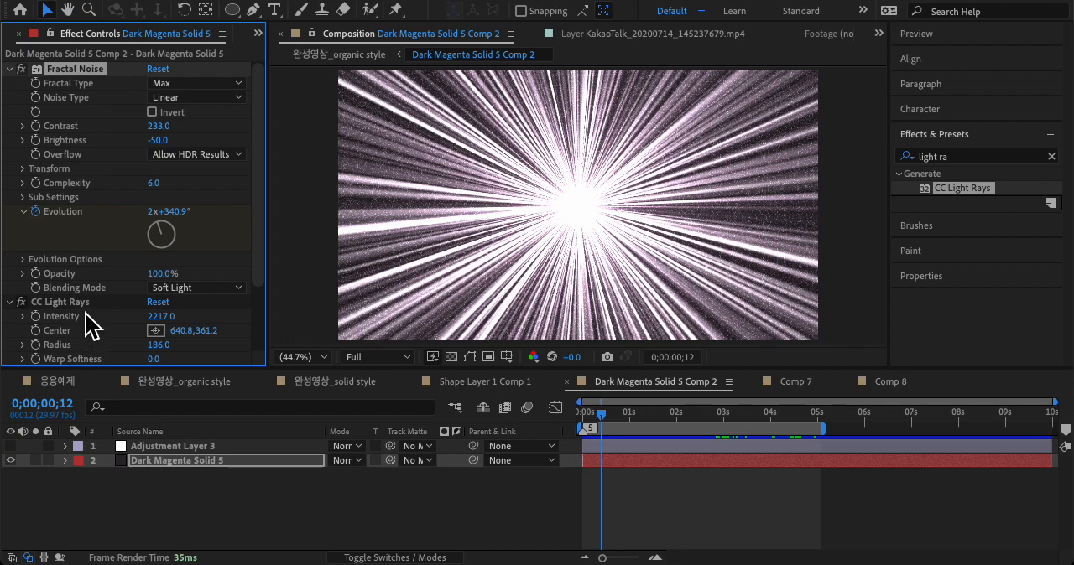
click(198, 288)
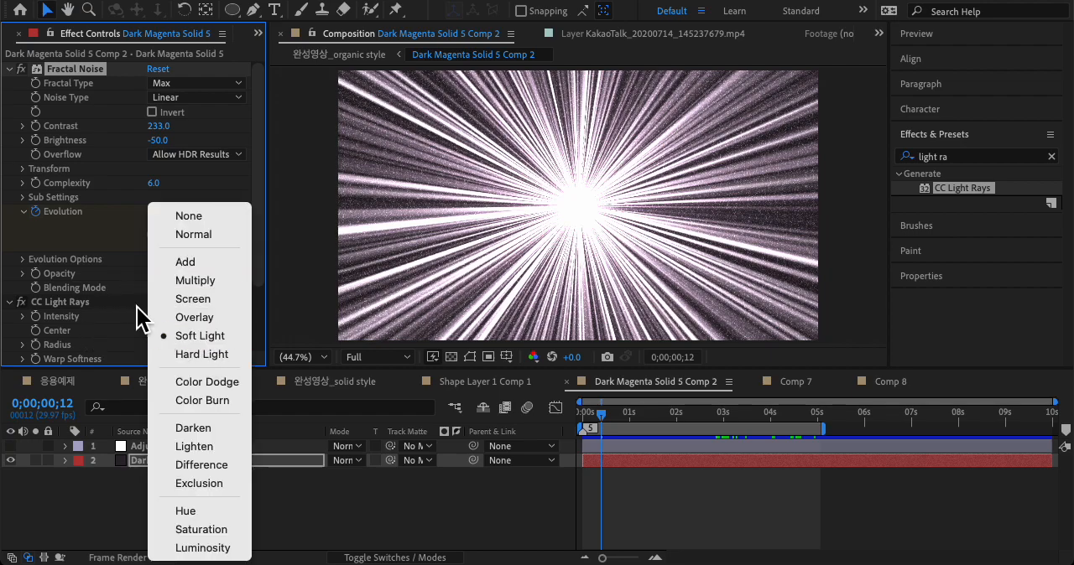
click(164, 336)
scroll(99, 317, down, 3)
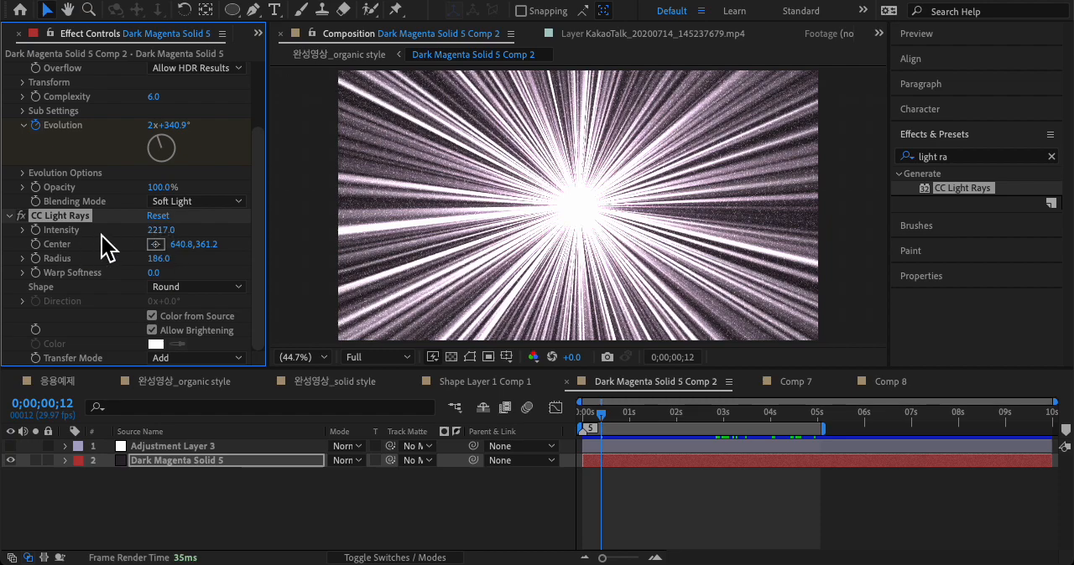
Step: Disable CC Light Rays on Dark Magenta Solid 5, preview the bare noise animation and re-enable the effect
click(21, 217)
click(20, 218)
click(18, 216)
key(space)
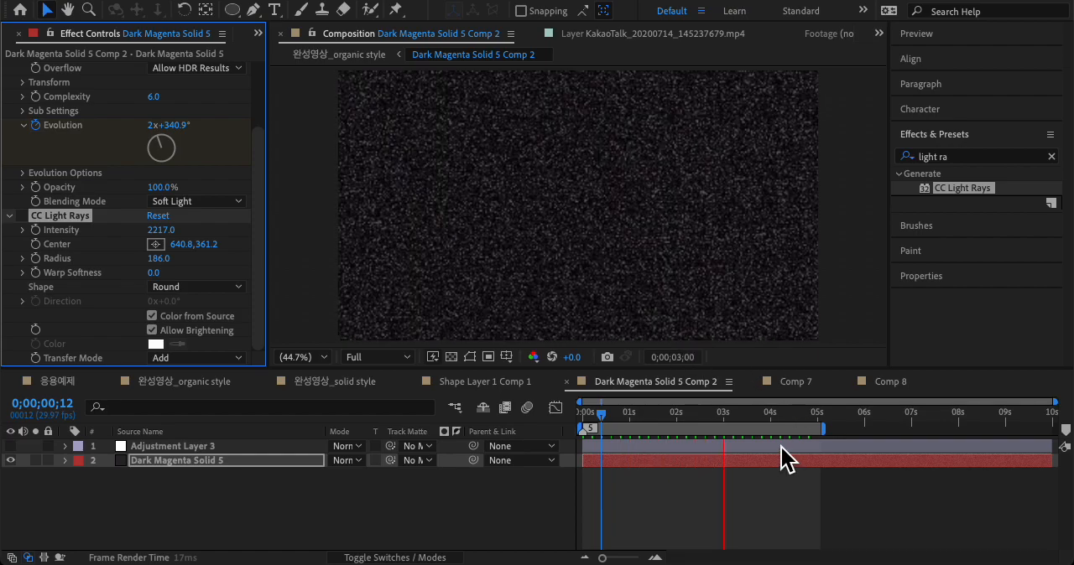
key(space)
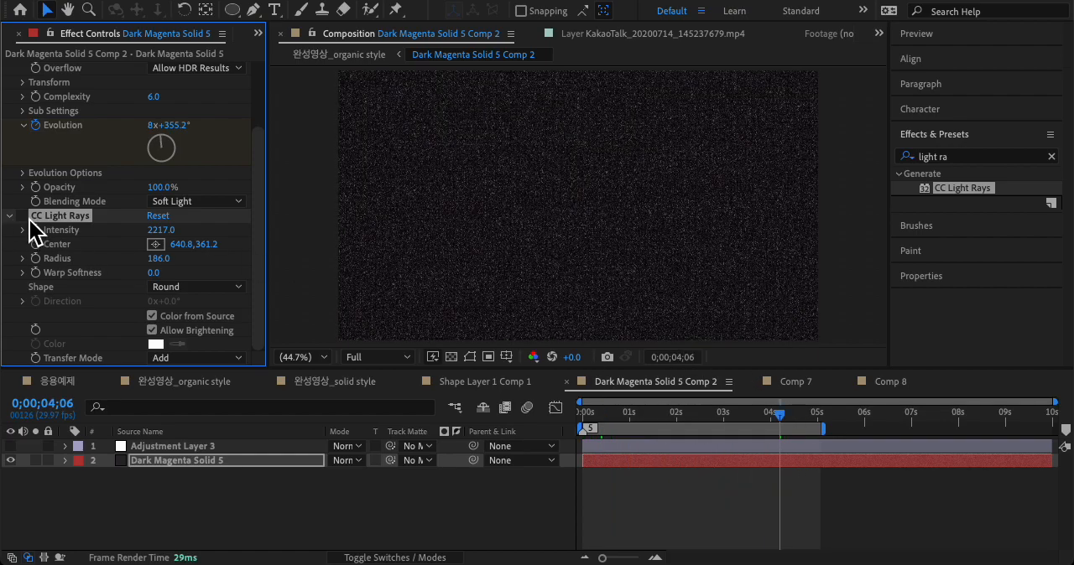
click(20, 217)
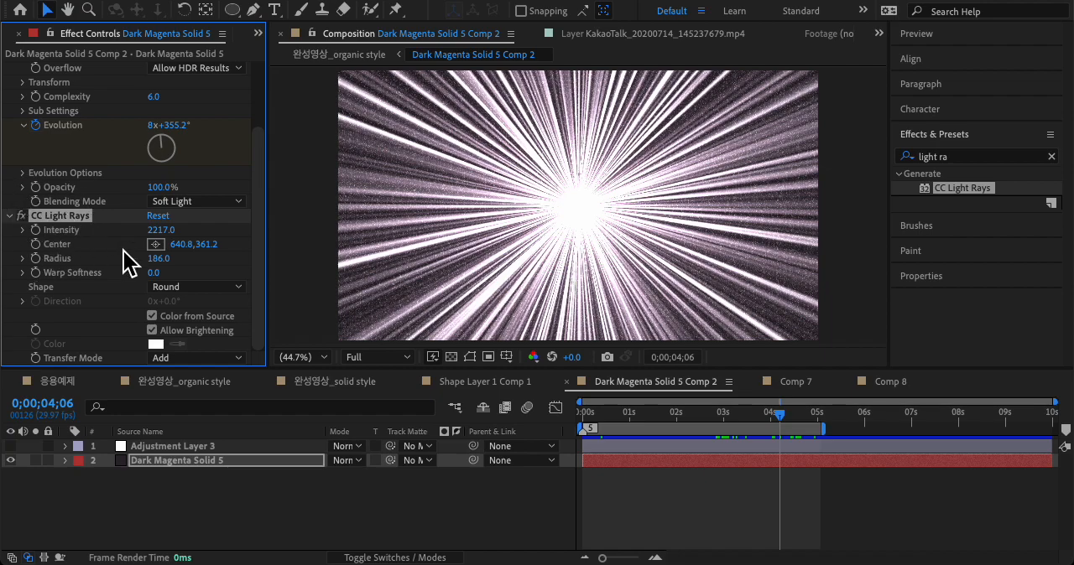
Step: Preview the dark magenta burst from the first frame and enlarge the composition viewer slightly
key(space)
key(space)
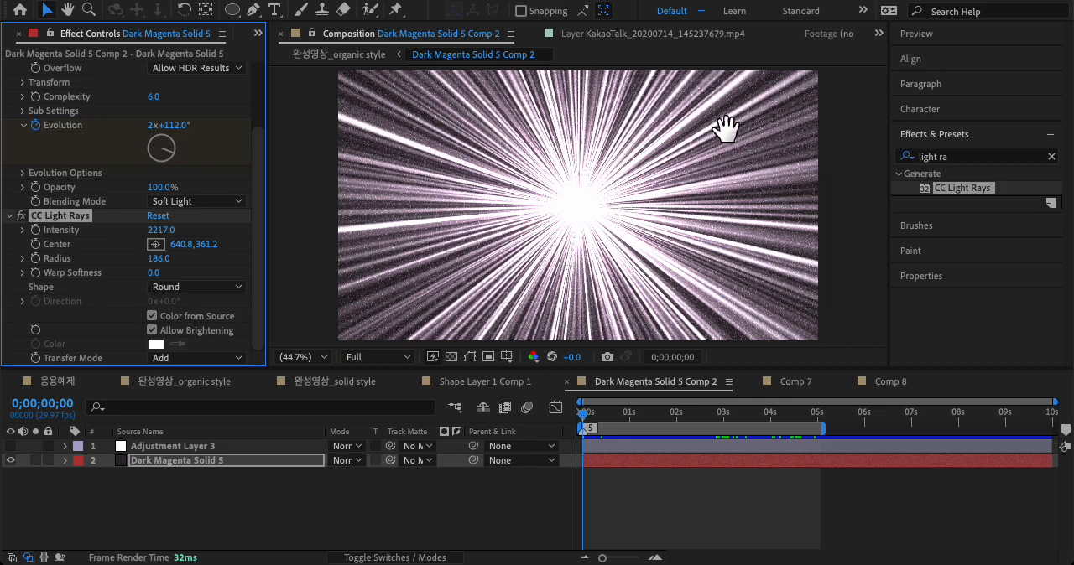
key(space)
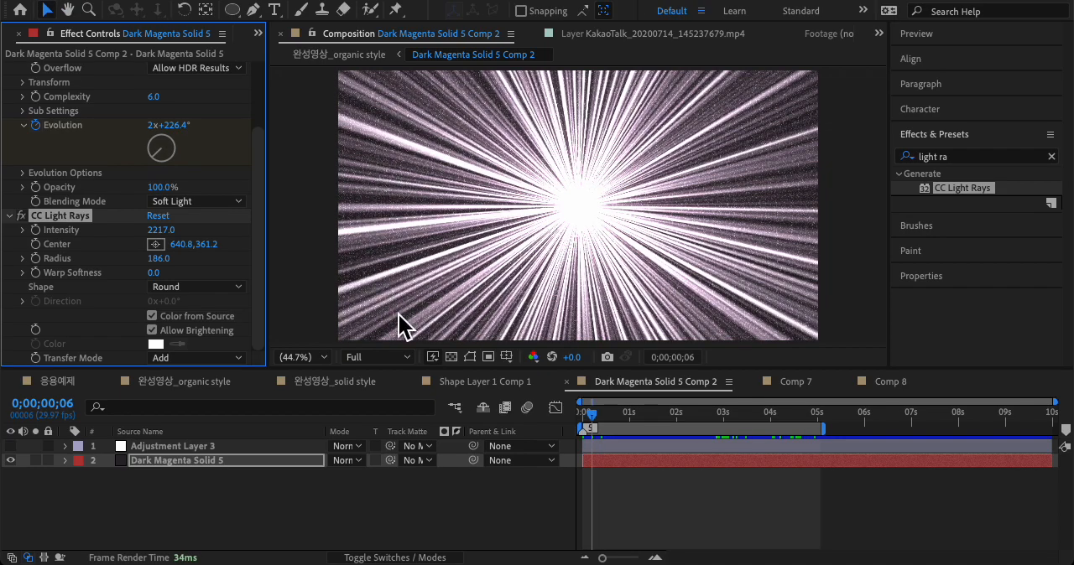
mouse_move(409, 378)
mouse_down()
mouse_move(420, 502)
mouse_move(424, 384)
mouse_up()
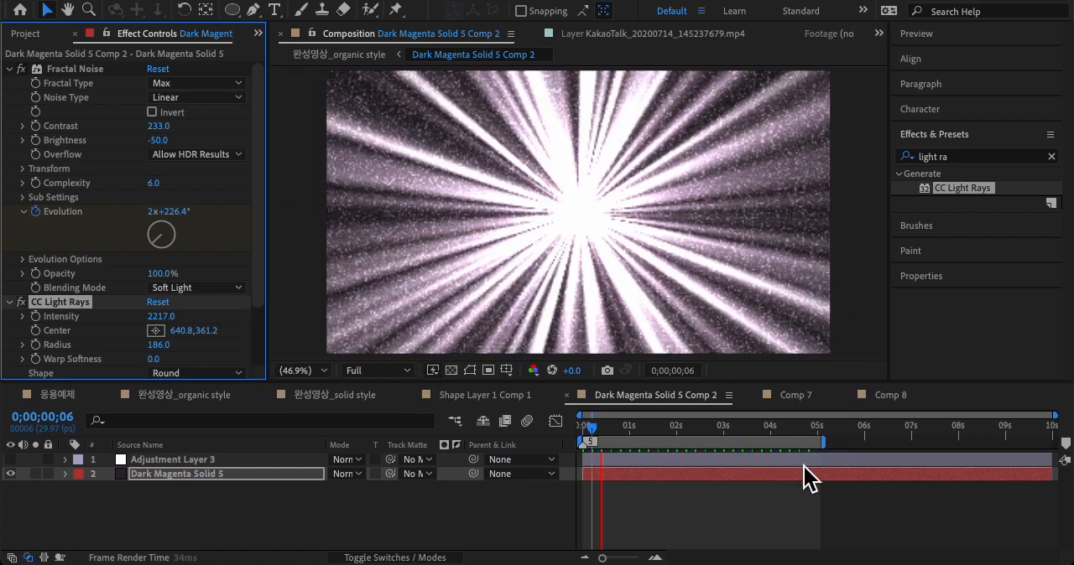
Step: View Comp 8 for comparison, return to Comp 7 and preview its magenta burst from the start and from mid-timeline
click(810, 399)
click(891, 398)
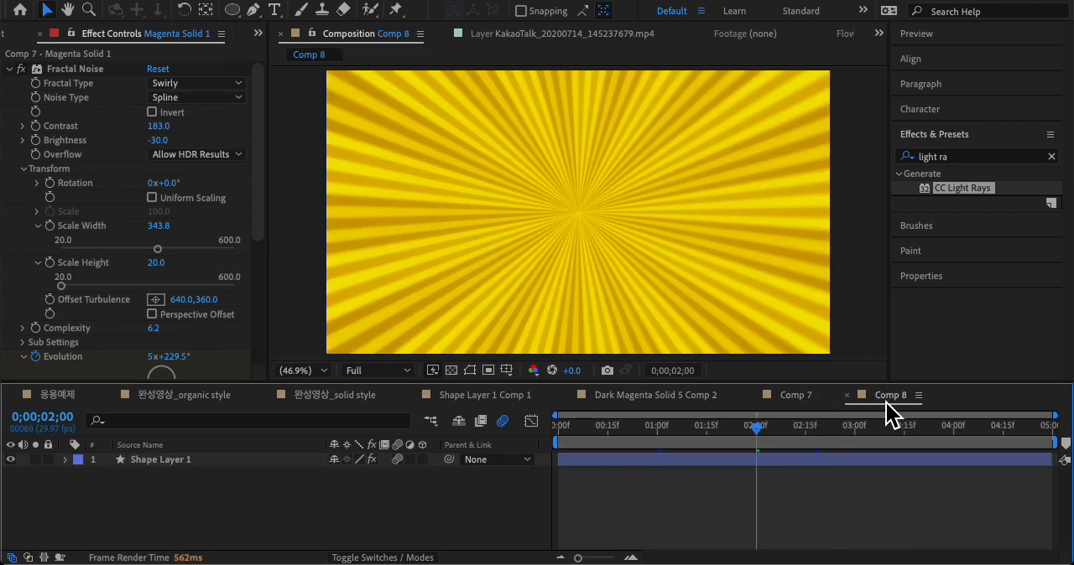
click(802, 407)
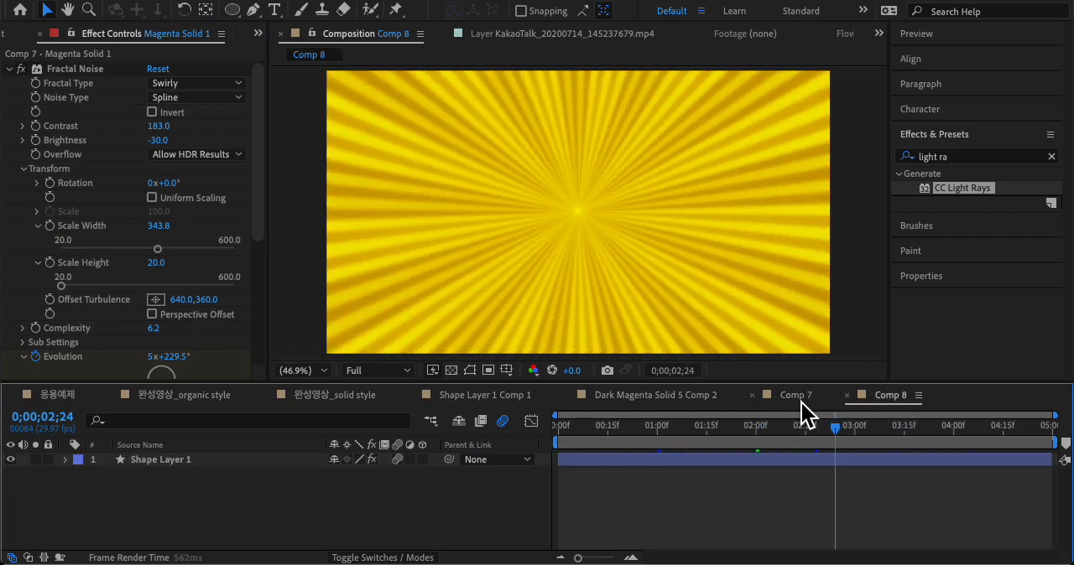
key(space)
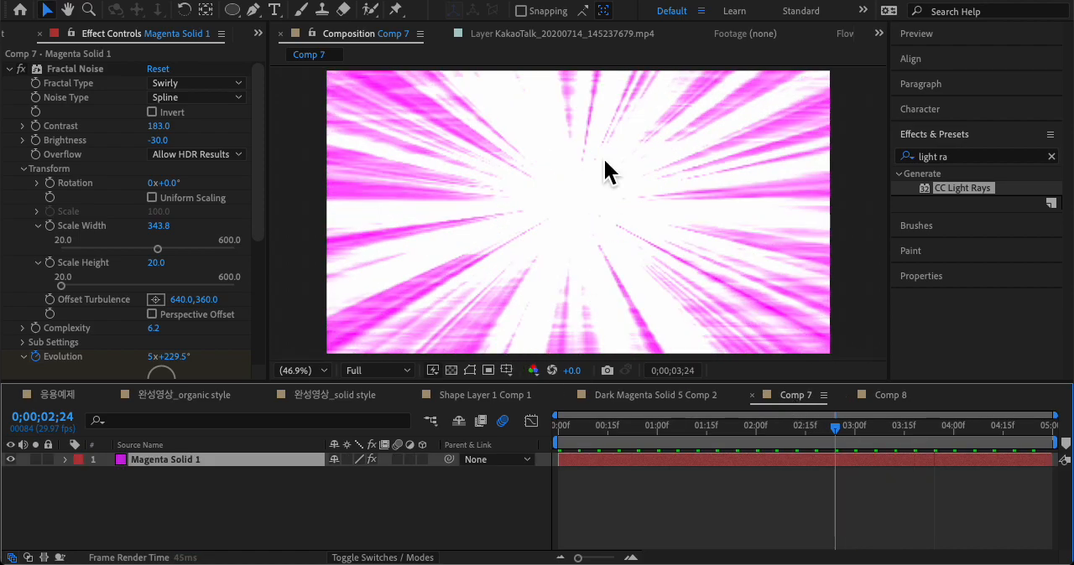
key(Home)
click(809, 501)
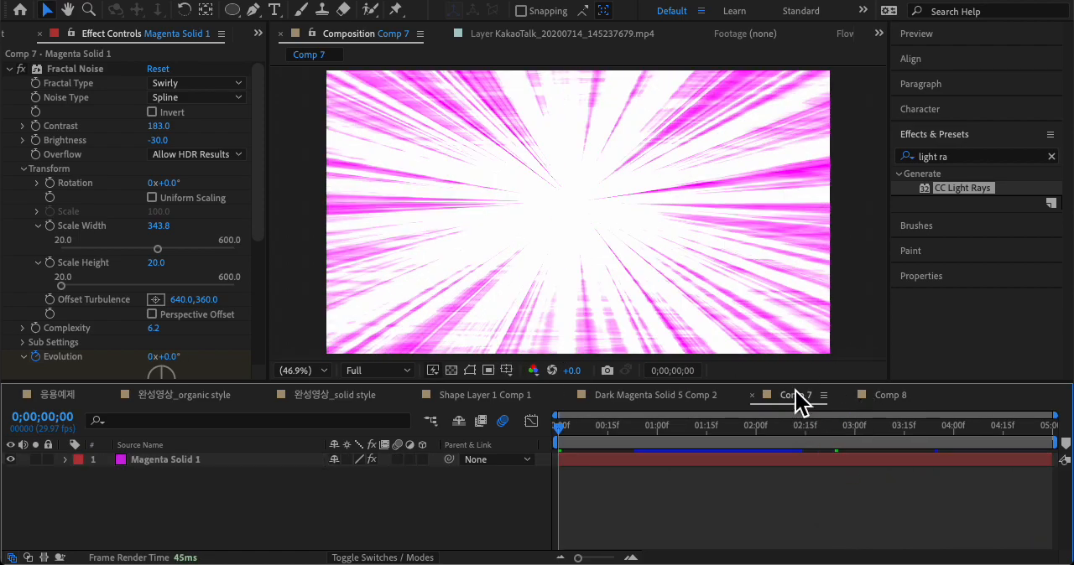
click(808, 444)
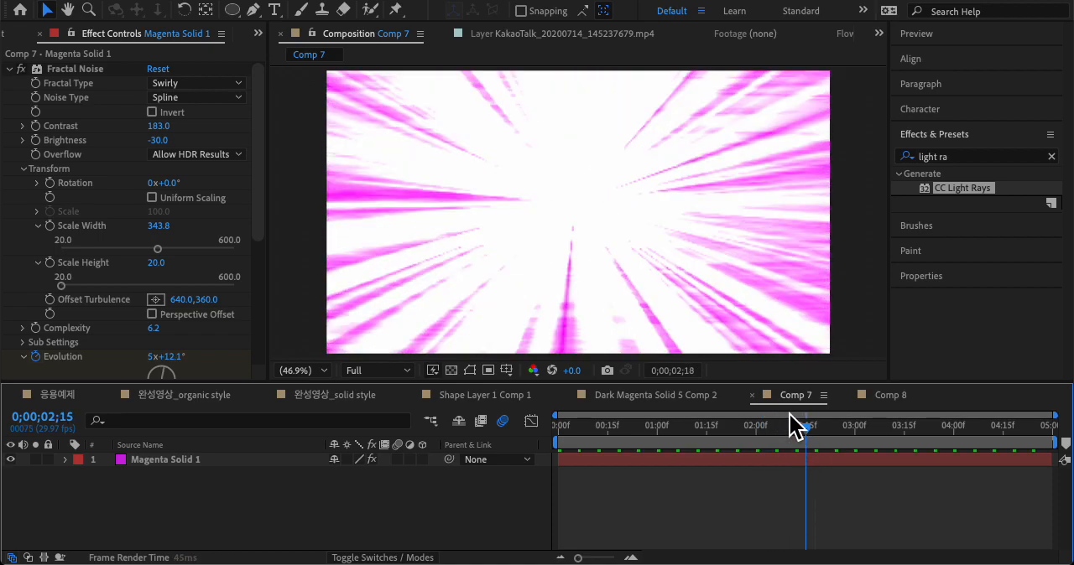
key(space)
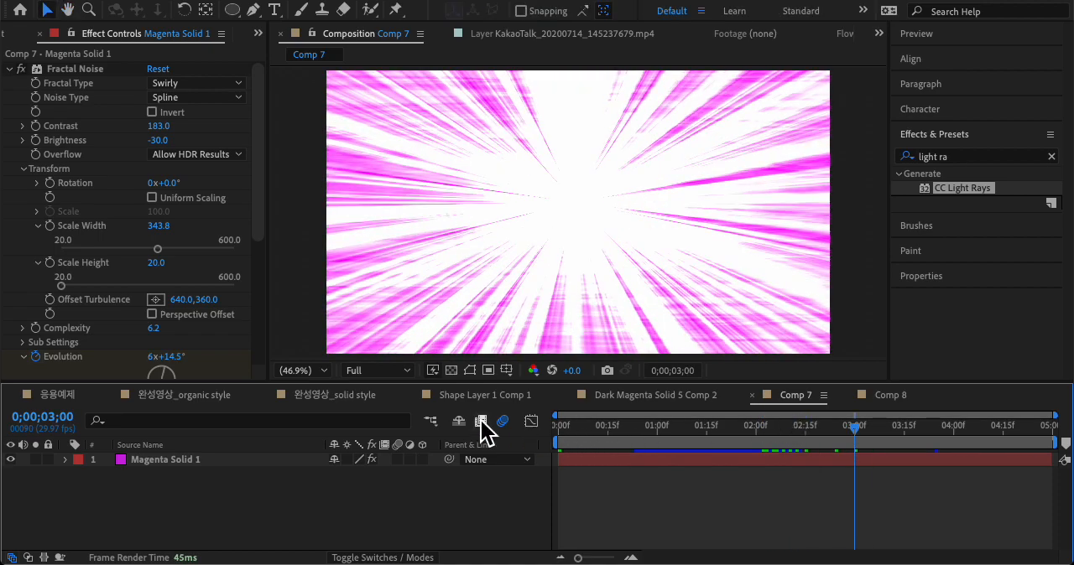
Step: View the 완성영상_solid style composition and preview its blue burst from 0:00:04:08
click(344, 397)
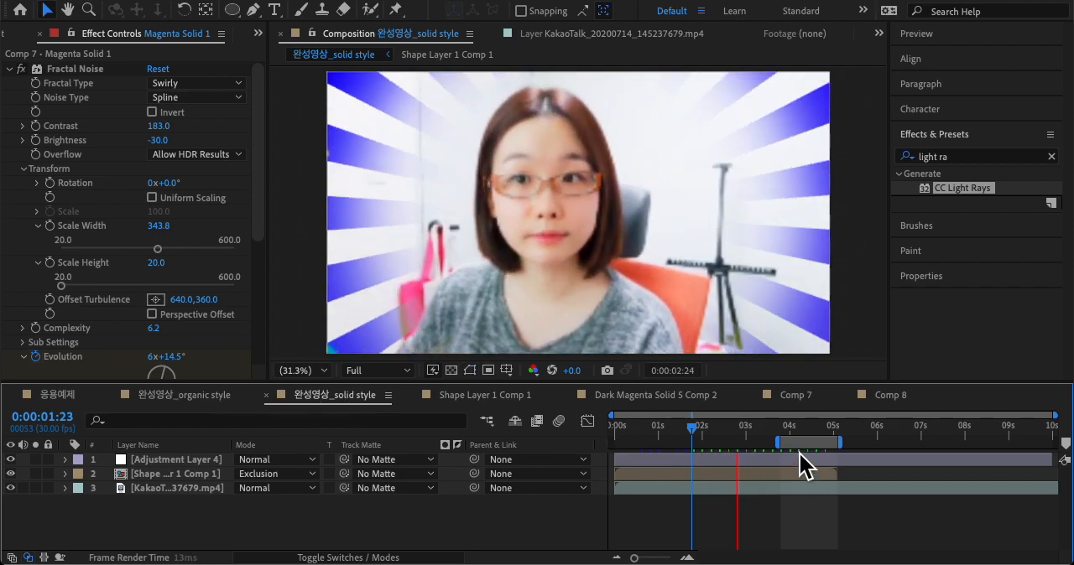
click(802, 428)
key(space)
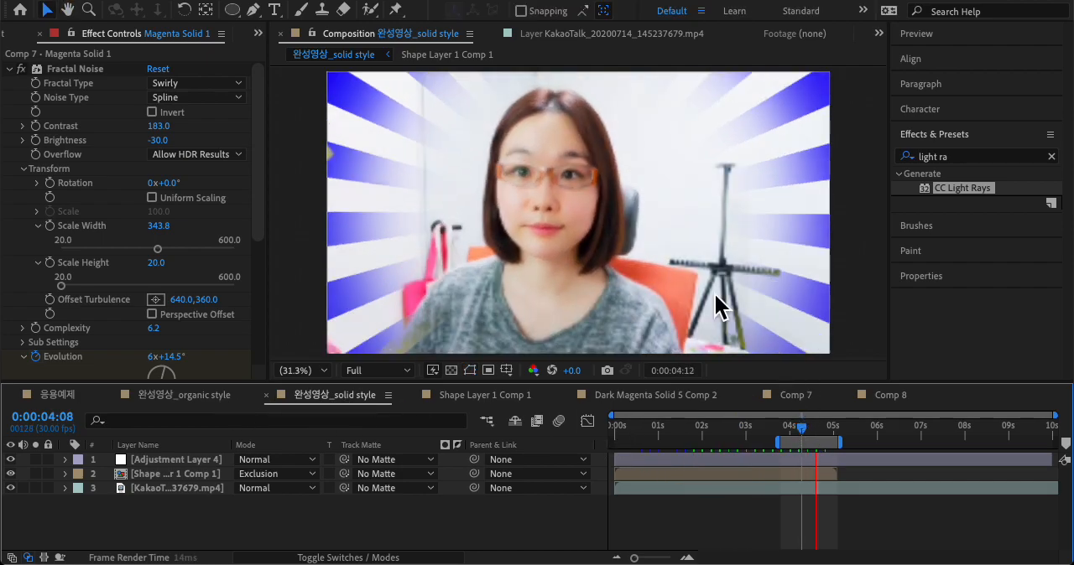
key(space)
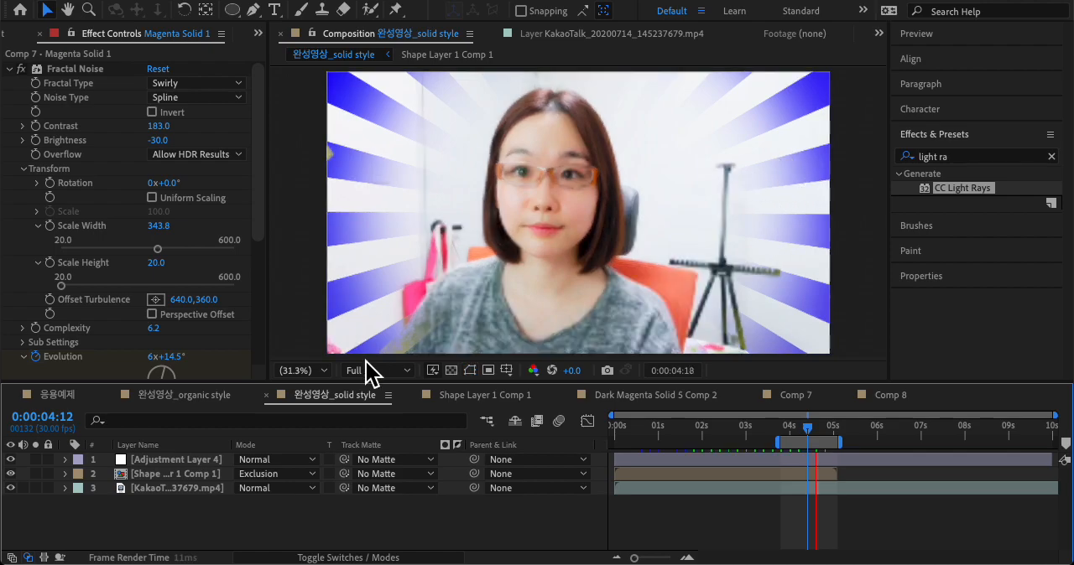
Step: View the 완성영상_organic style composition, preview its burst and go to 0;00;03;18
click(211, 404)
key(space)
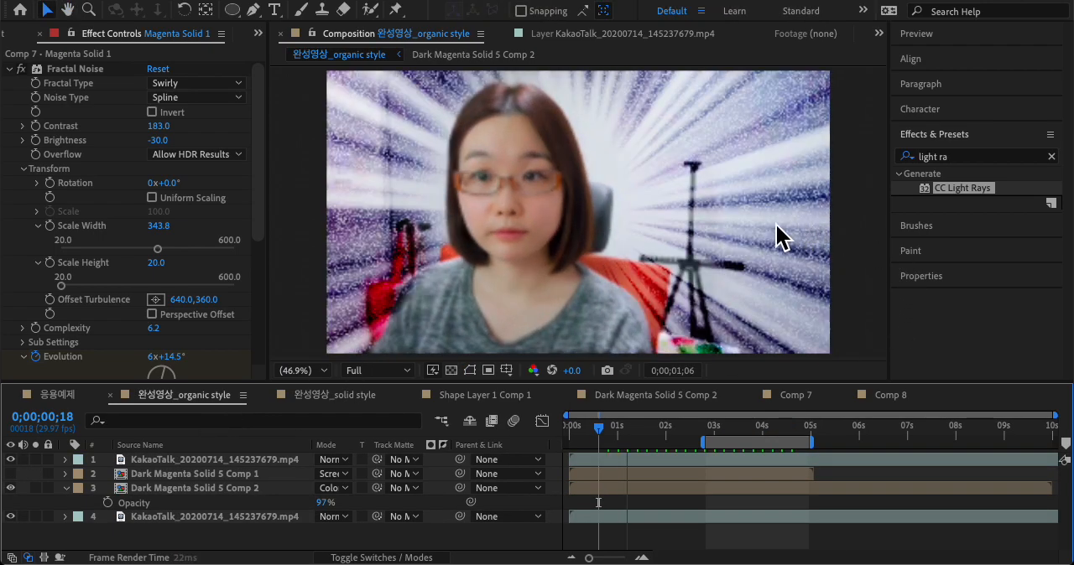
click(744, 426)
Step: Make the Dark Magenta Solid 5 Comp 1 layer visible, set its blending mode to Add and preview the combined burst
click(190, 476)
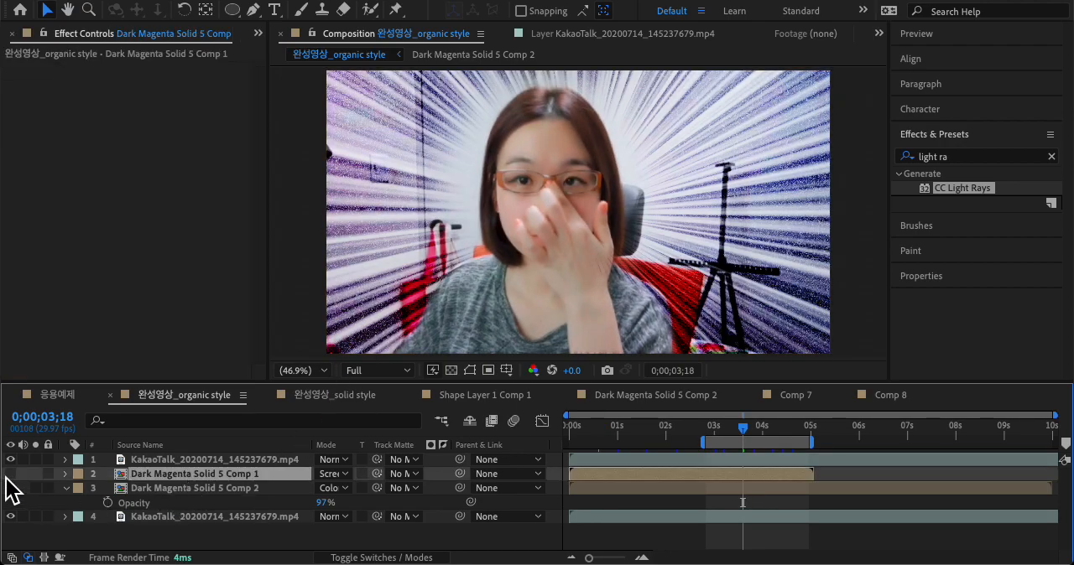
key(space)
key(space)
click(339, 475)
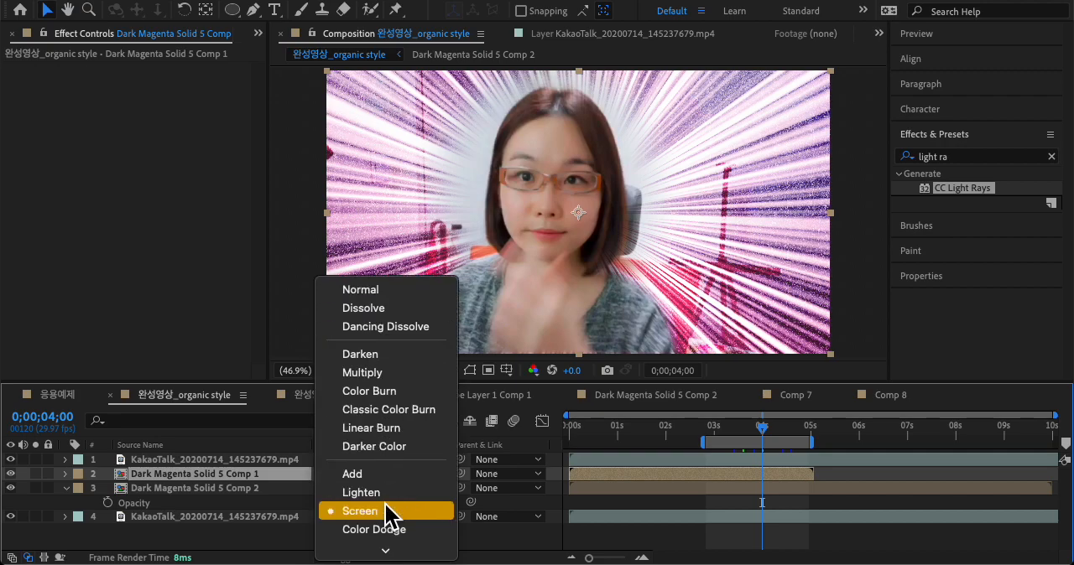
click(381, 475)
key(space)
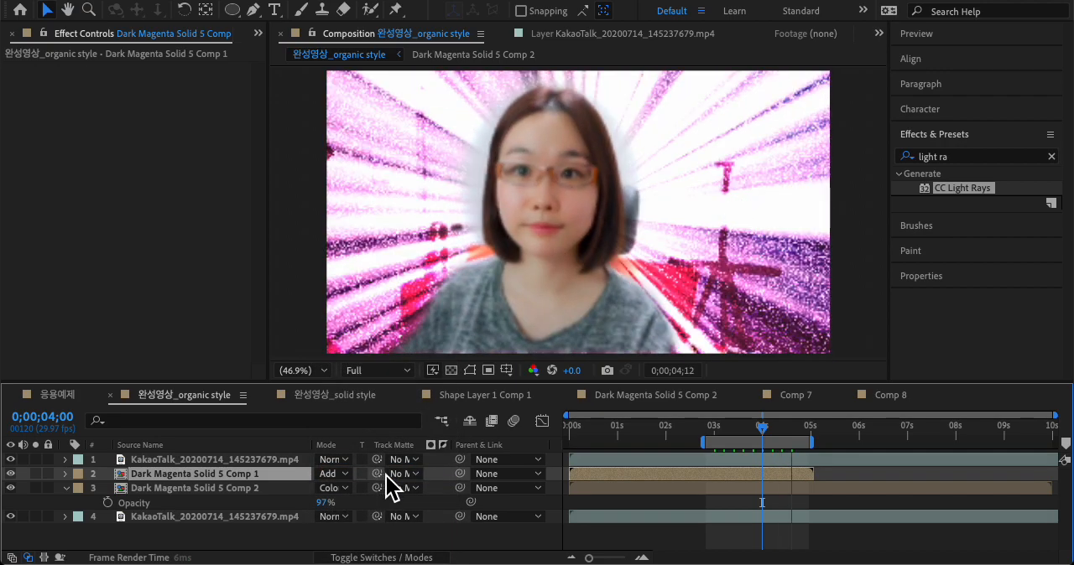
key(space)
click(210, 490)
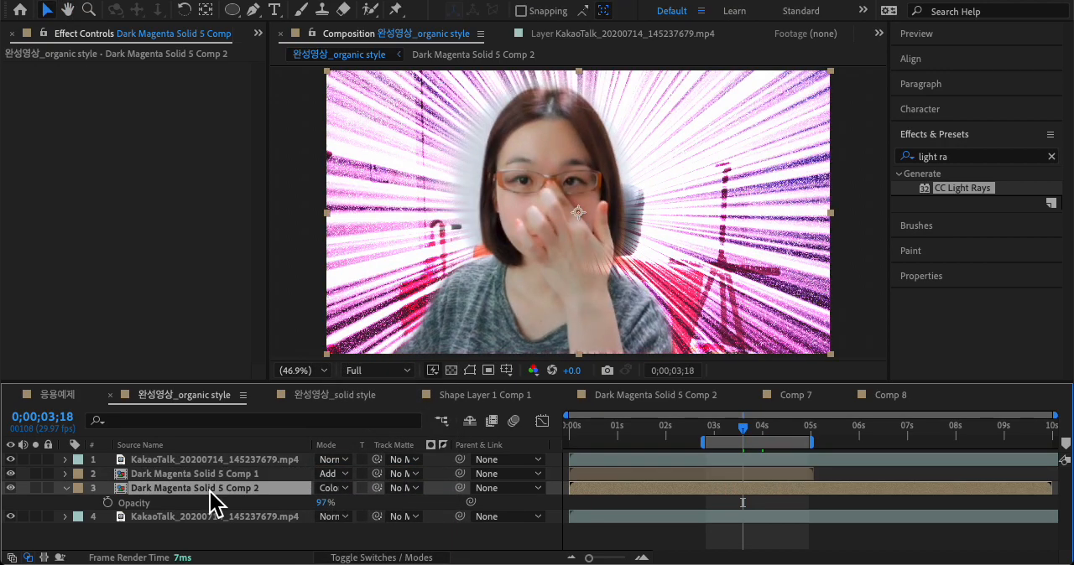
Step: Scrub through the 응용예제 composition, and view Dark Magenta Solid 5 Comp 2 from its first frame
click(67, 395)
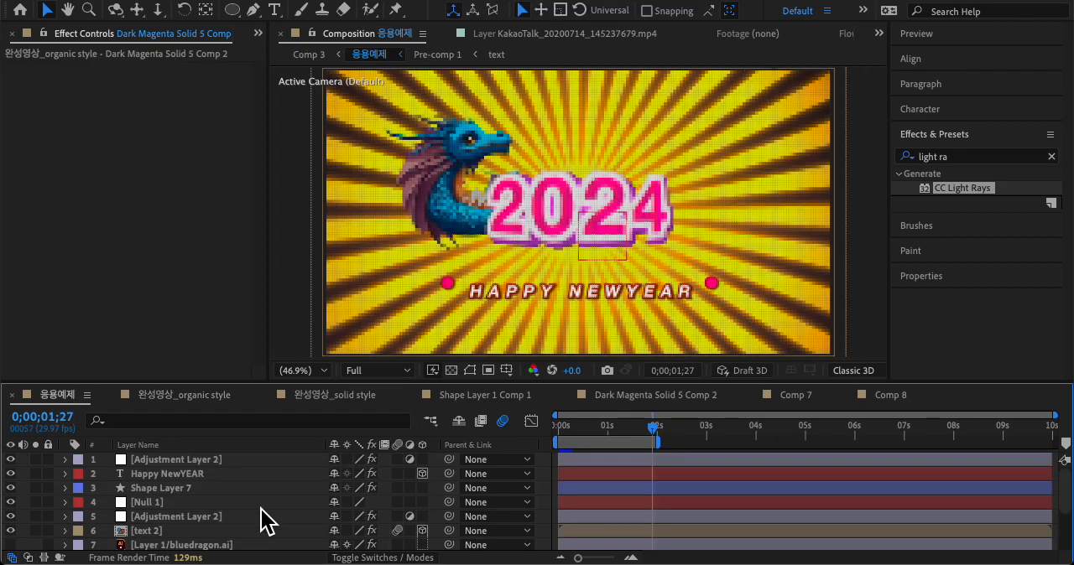
drag(709, 431, 634, 433)
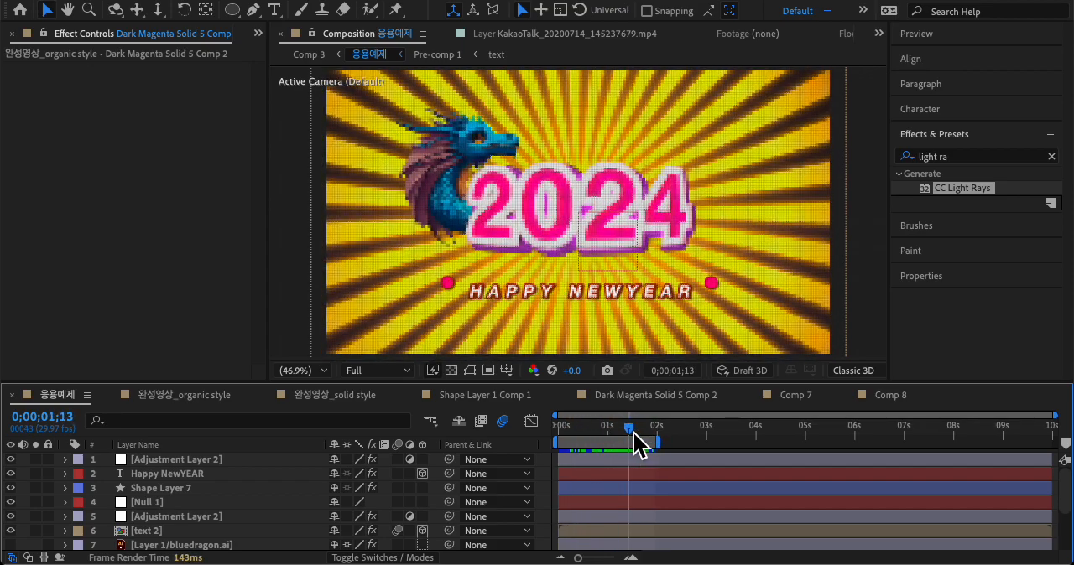
click(617, 396)
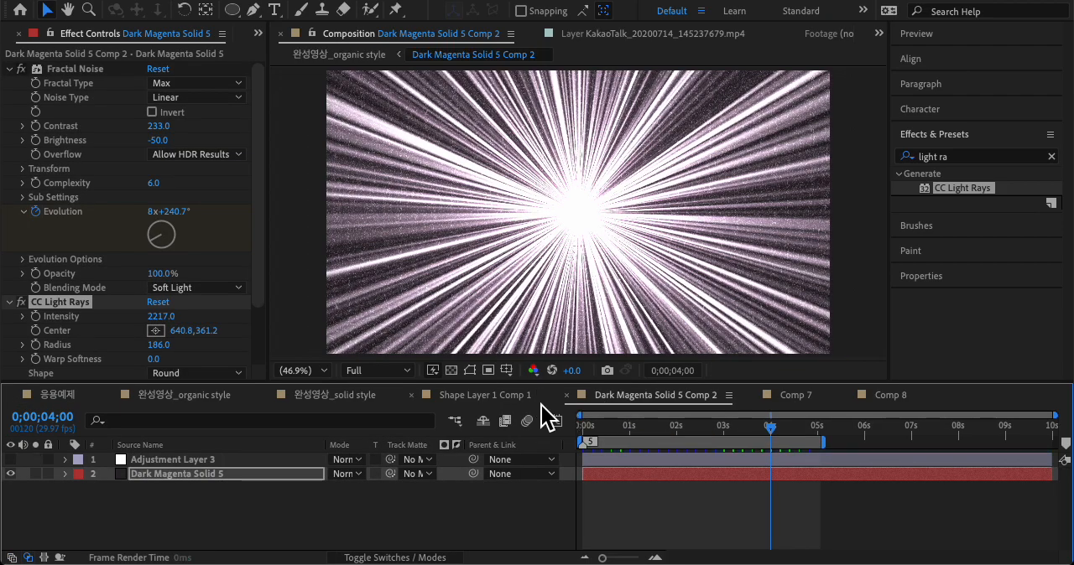
key(Home)
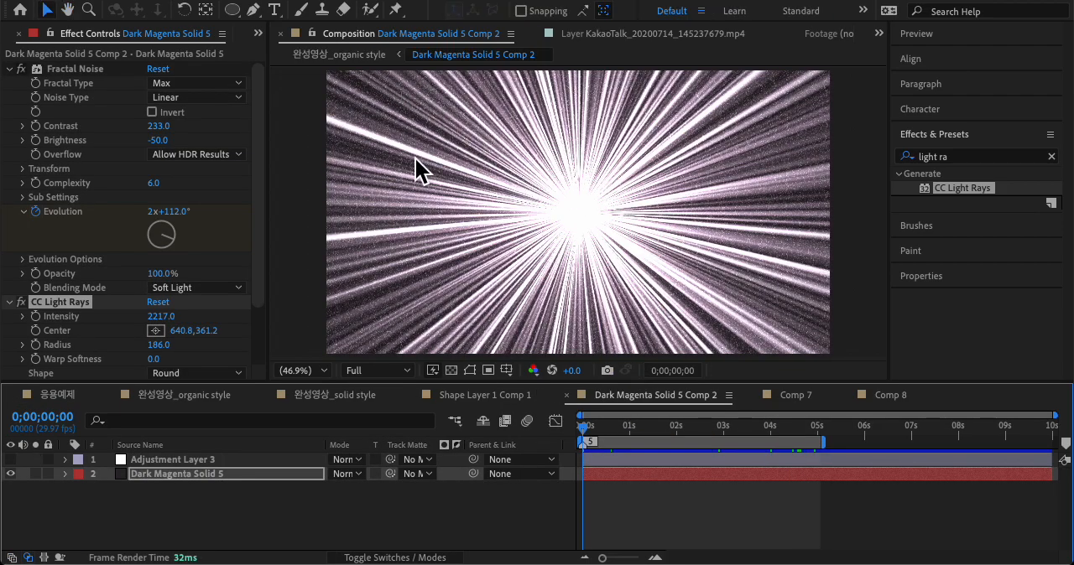
Step: Preview the yellow and black burst in Shape Layer 1 Comp 1, switching briefly to Comp 7 for comparison
click(513, 395)
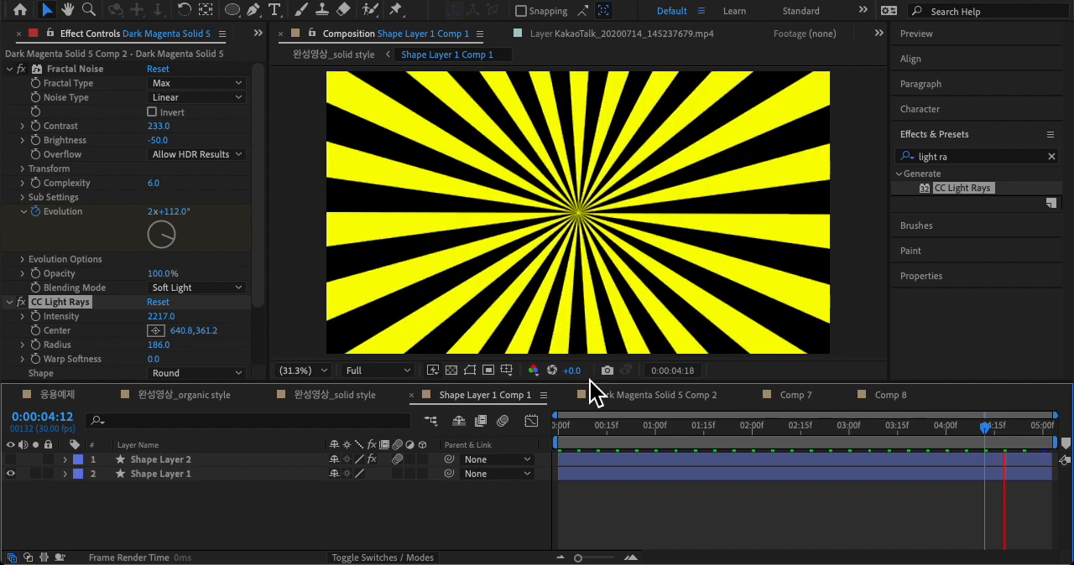
click(802, 401)
click(495, 395)
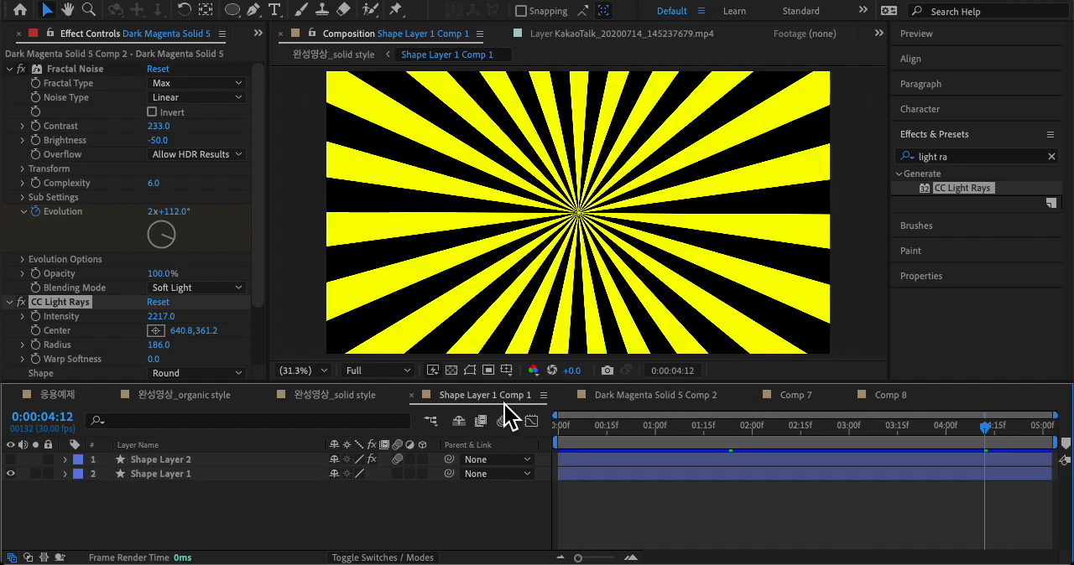
key(space)
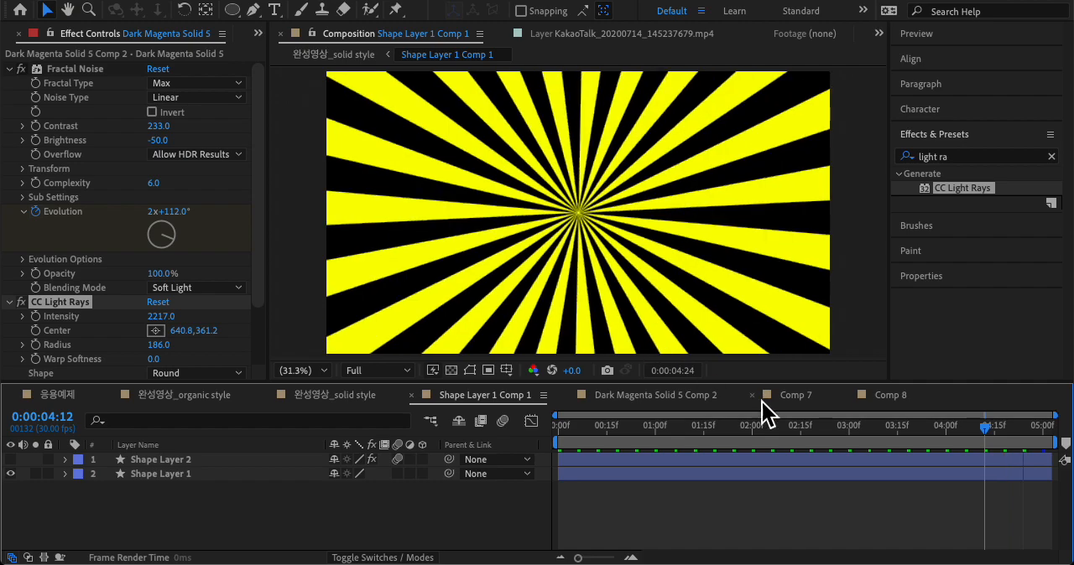
Step: View the magenta burst in Comp 7 and preview the yellow burst in Comp 8
click(807, 399)
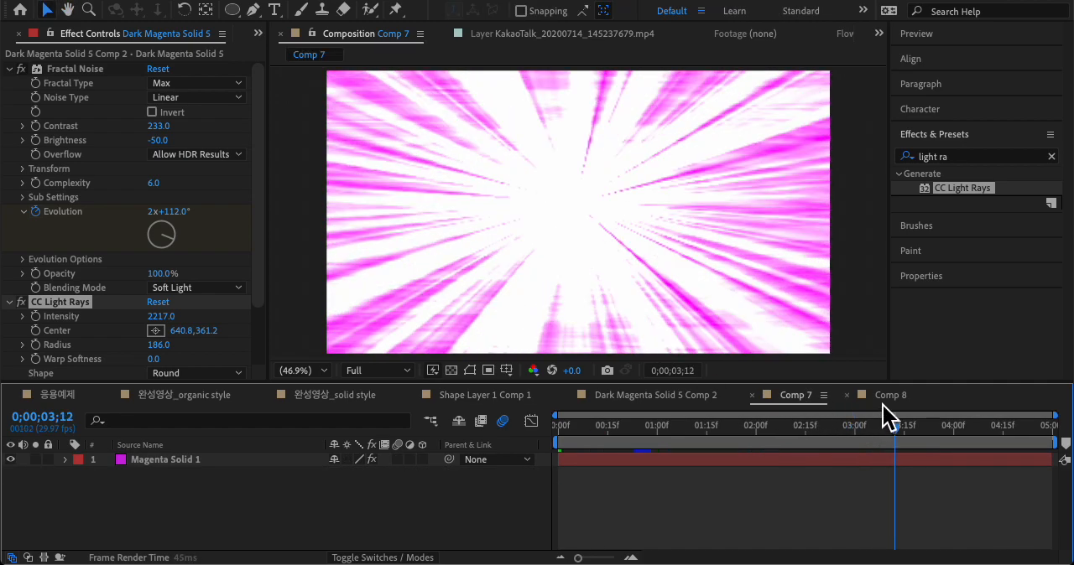
click(885, 400)
key(space)
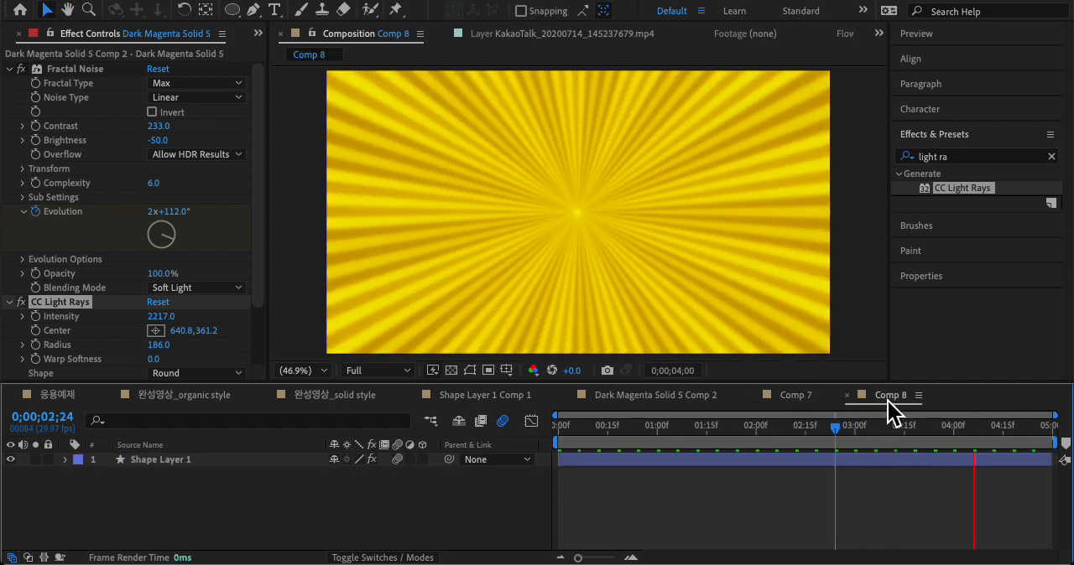